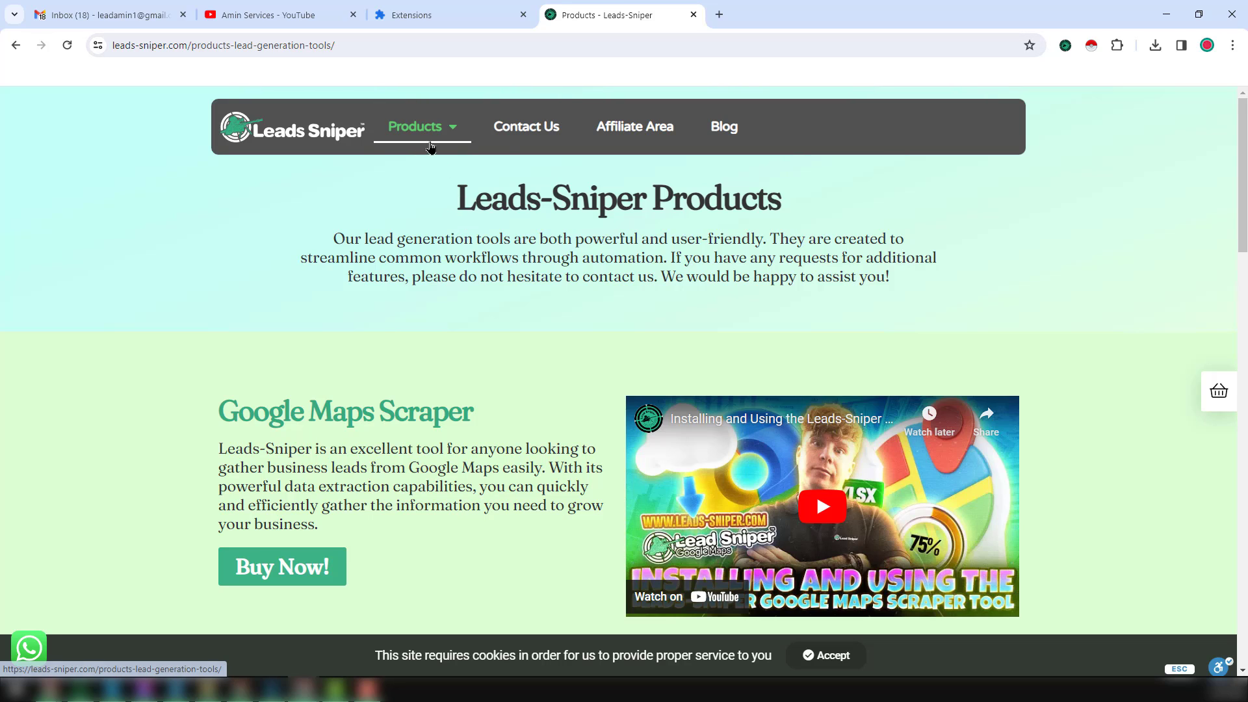
Step: Show the Products submenu listing the Leads-Sniper scrapers
mouse_move(428, 135)
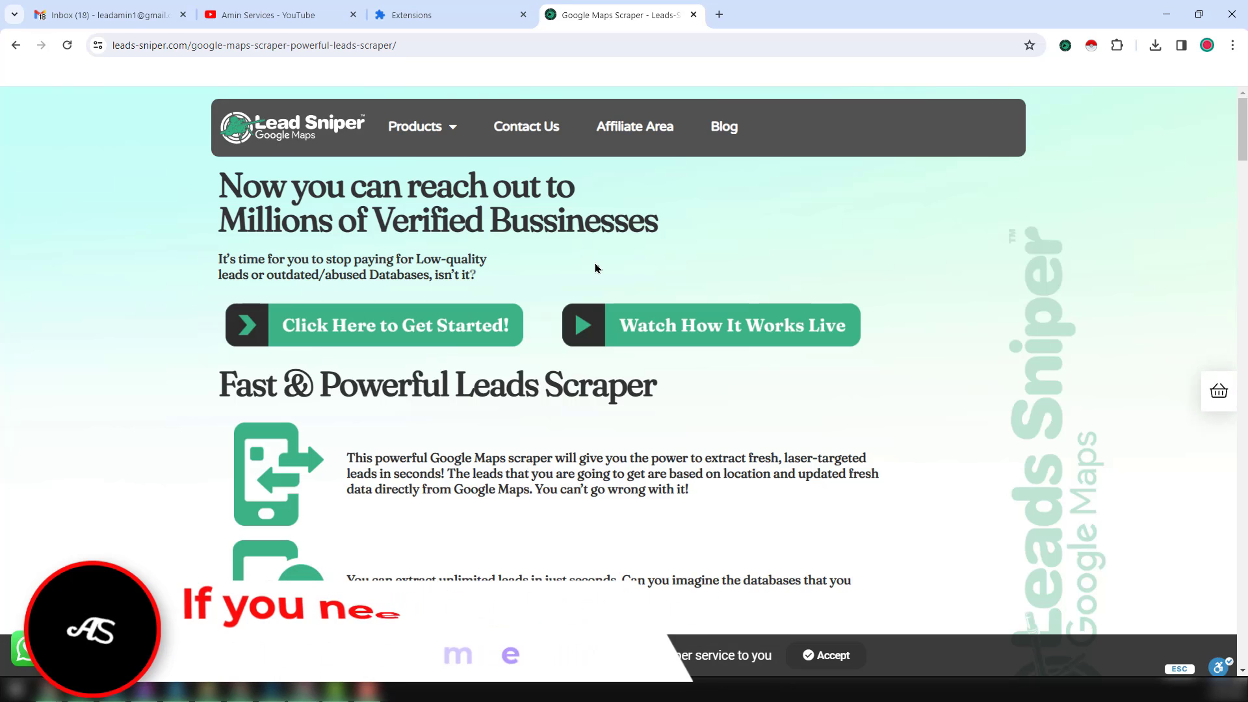
Step: Scroll to Download Free Version and open the Version 0.3.0 installation guide
scroll(593, 269, "down", 2)
scroll(594, 304, "down", 20)
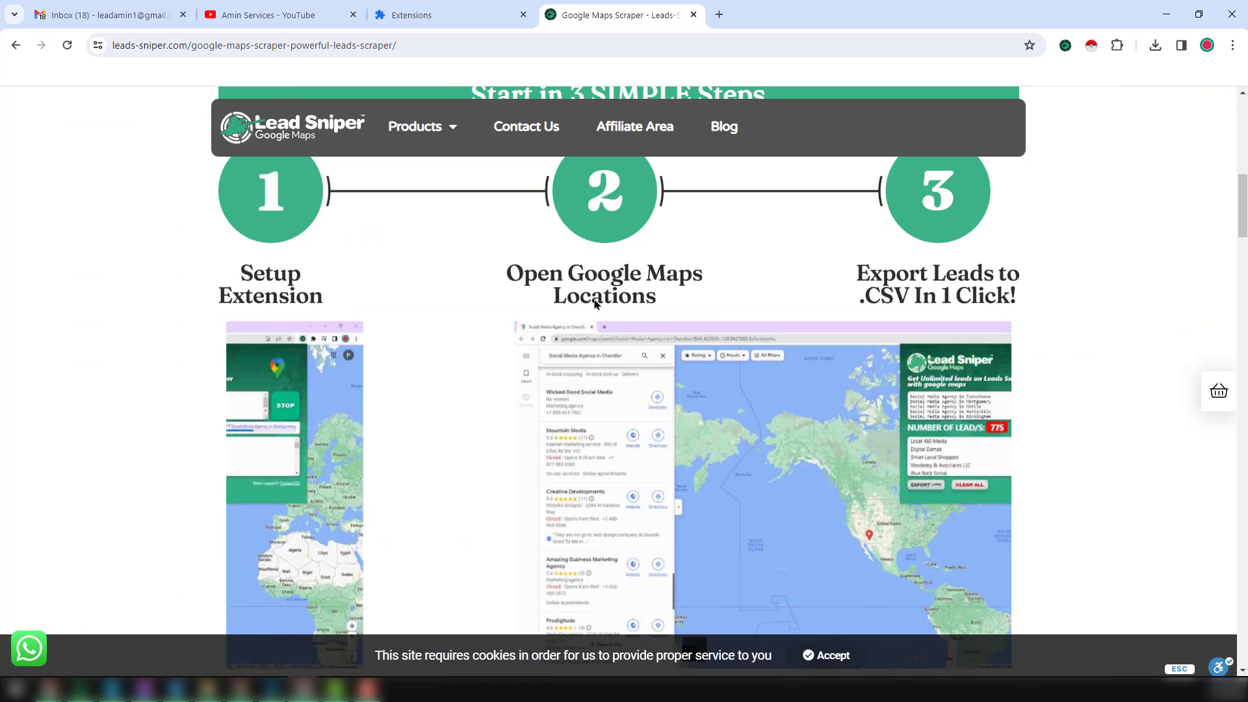
scroll(590, 303, "down", 20)
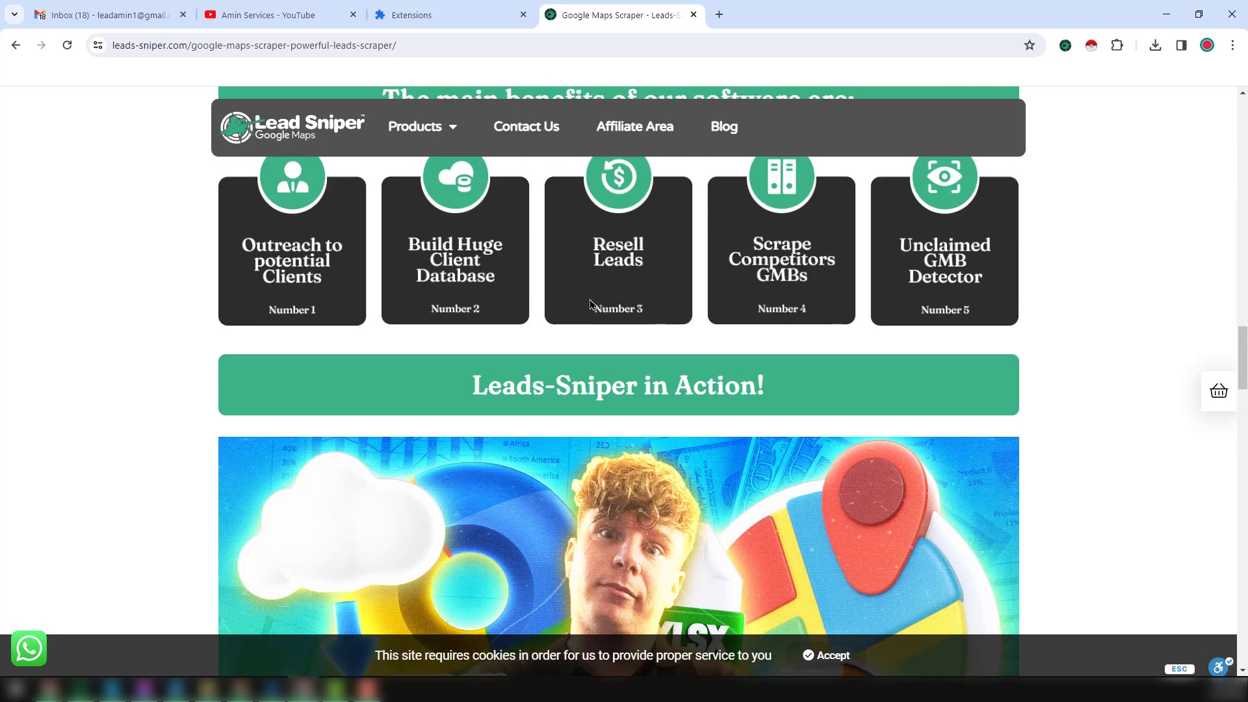
scroll(591, 303, "down", 15)
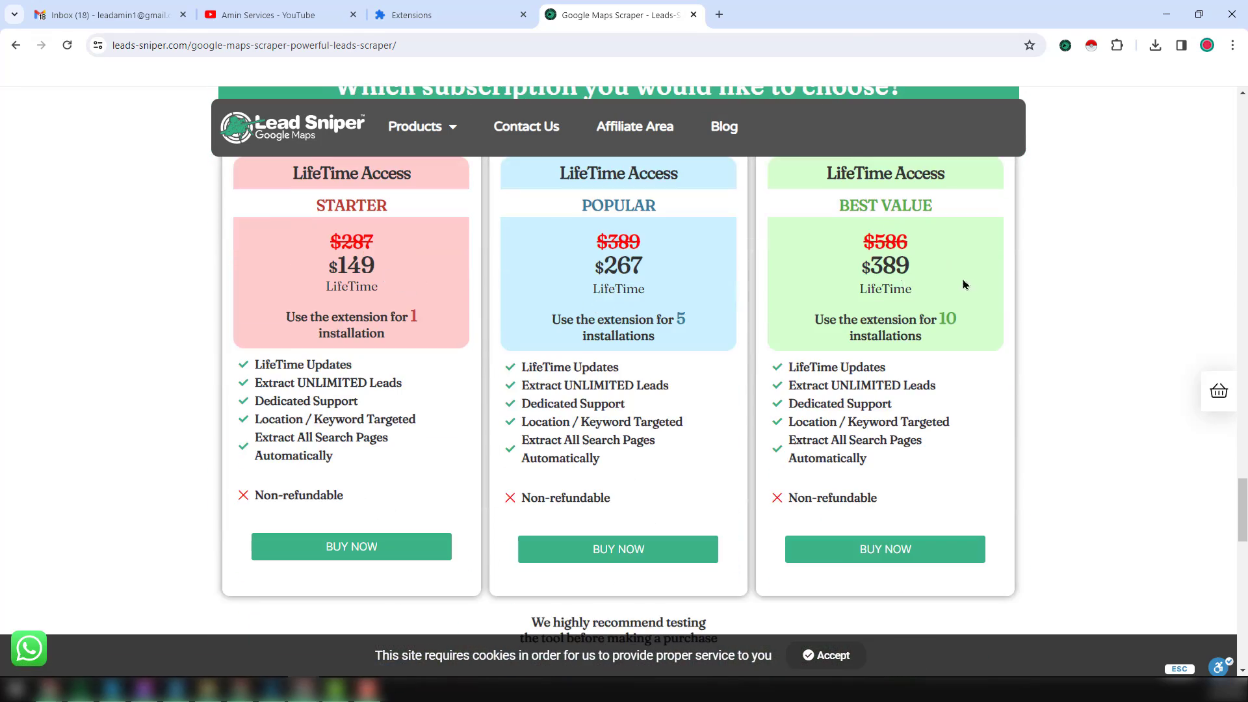
scroll(930, 294, "down", 7)
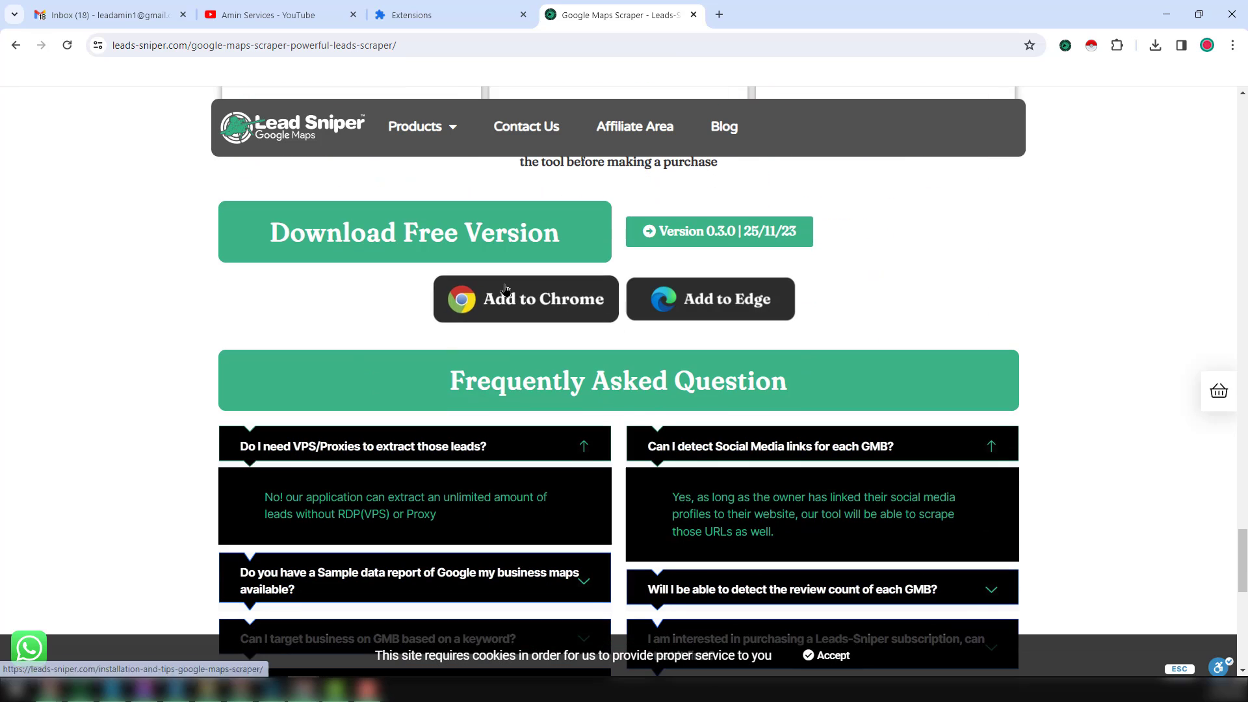
left_click(698, 247)
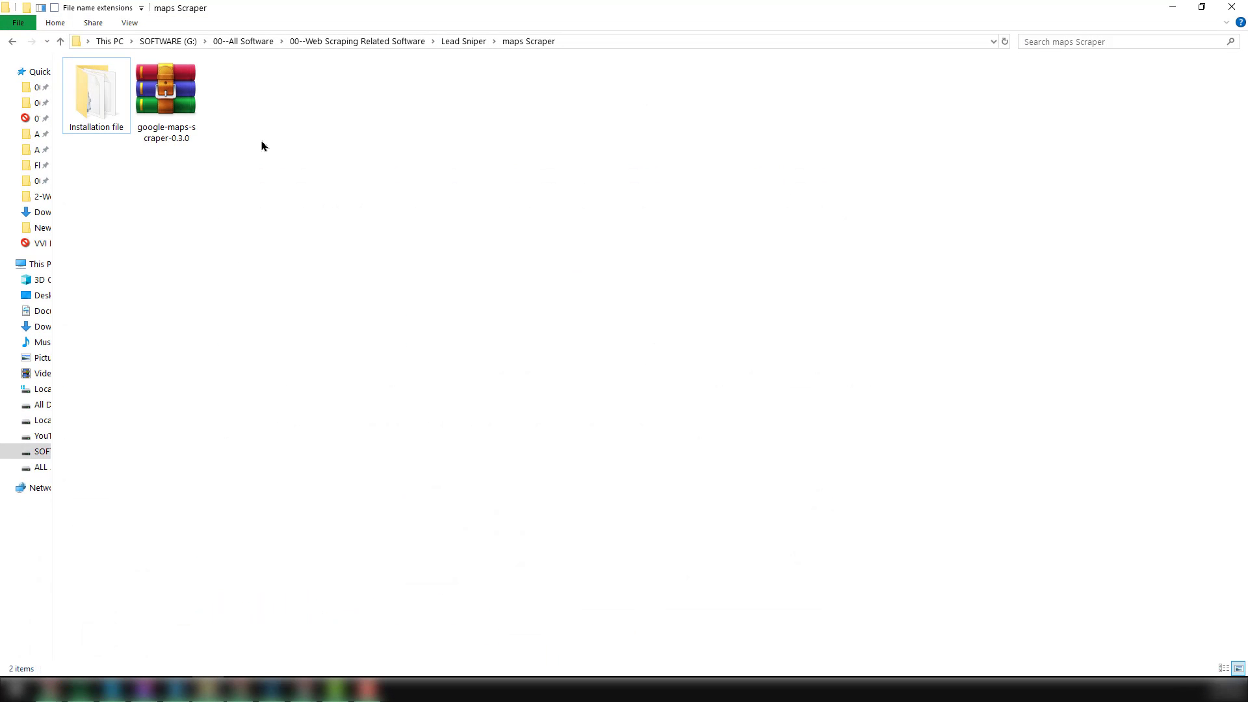
Step: Shrink the maps Scraper folder window to sit beside the installation guide
right_click(193, 112)
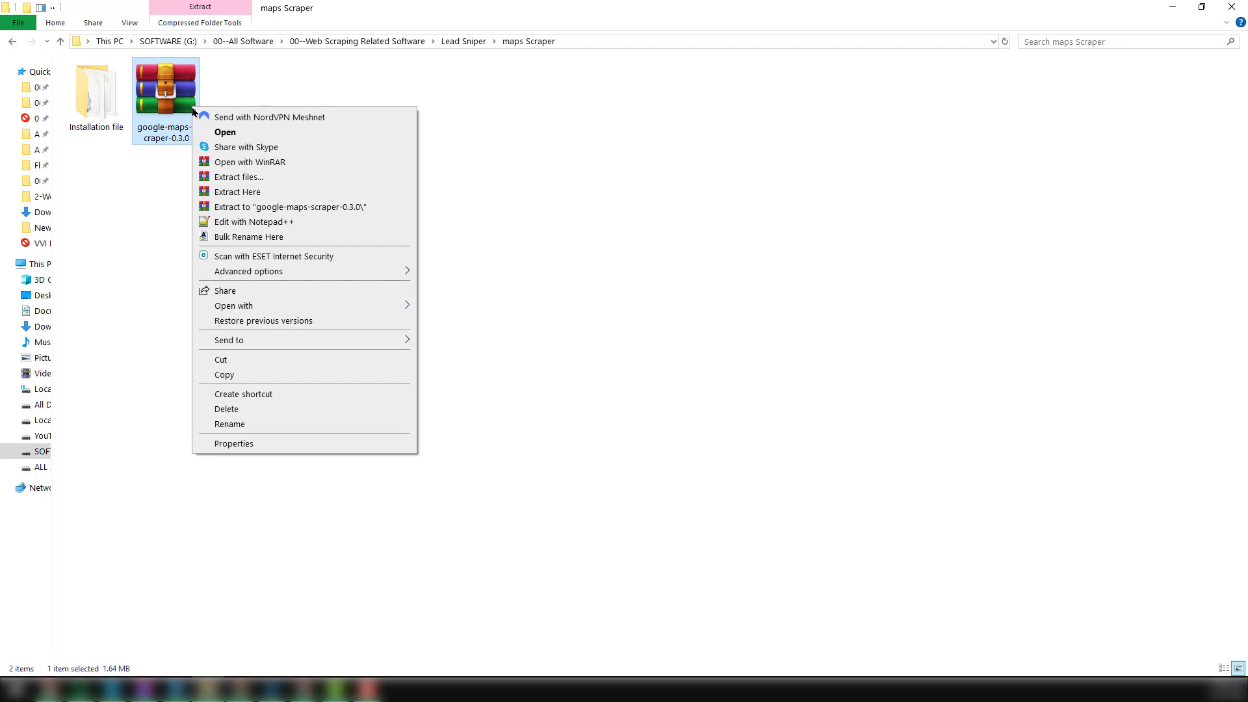
left_click(535, 127)
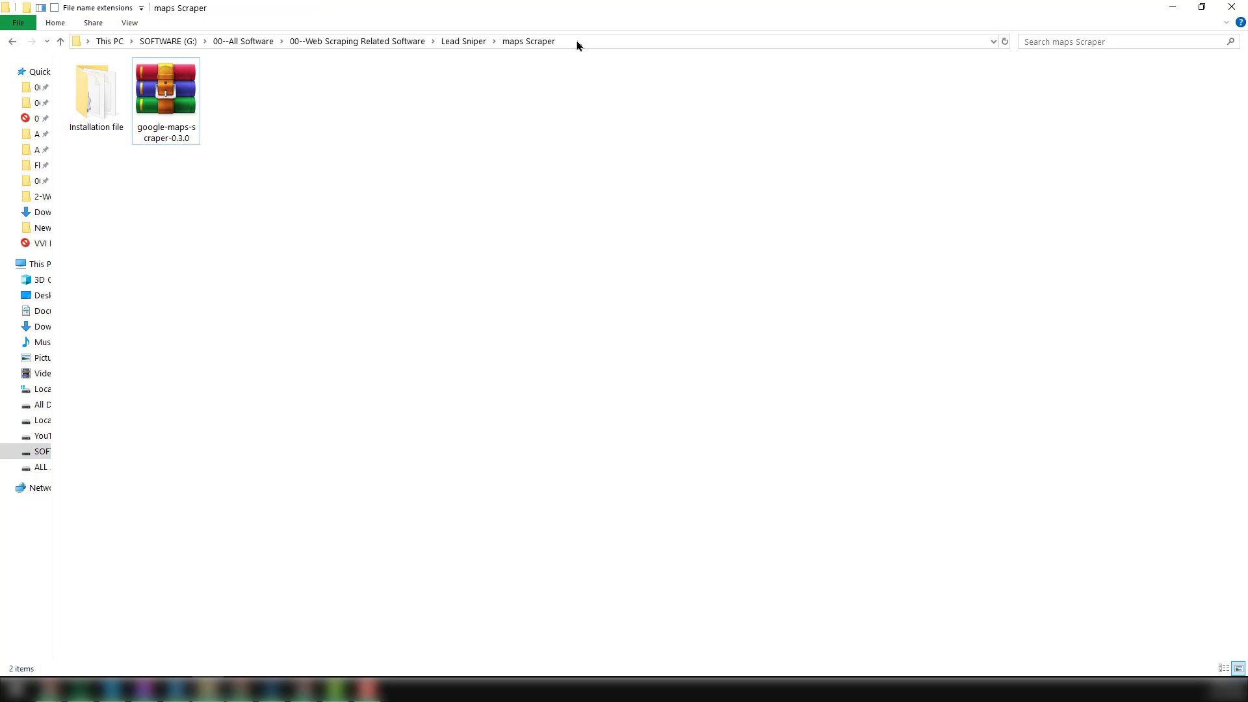
left_click_drag(488, 5, 1193, 160)
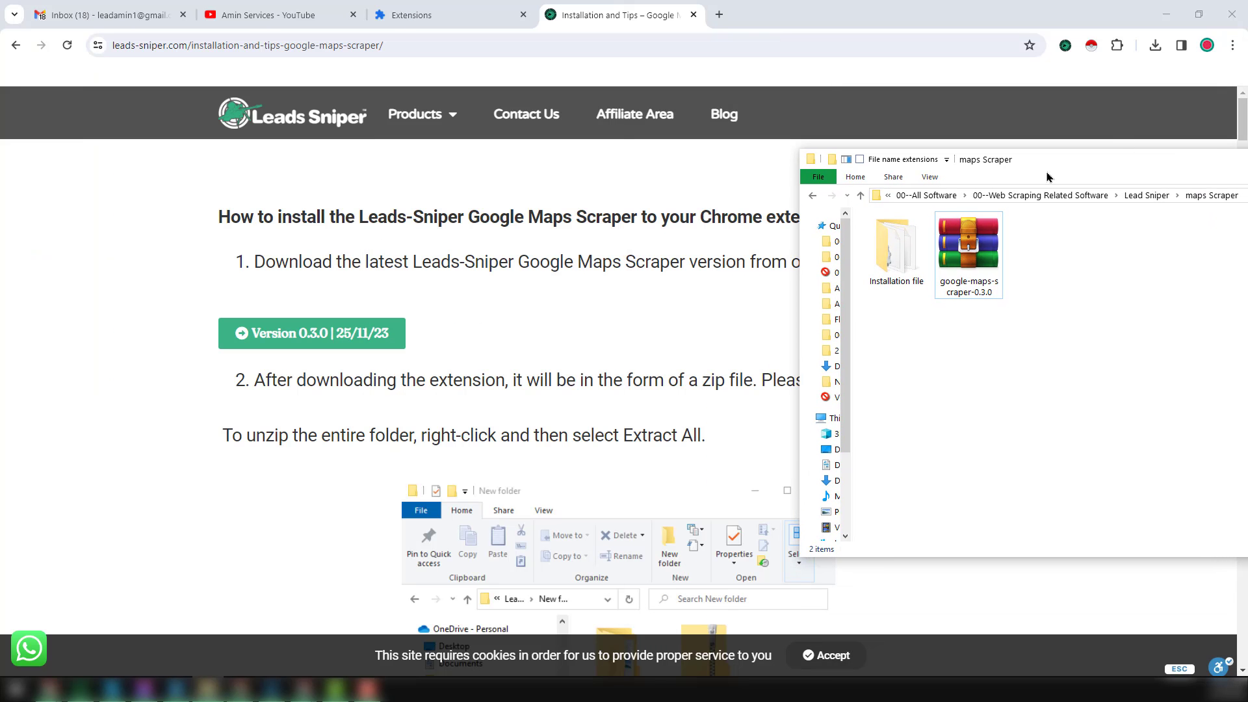
Step: Install the Installation file folder as a Chrome extension, then close the Extensions tab
left_click(481, 17)
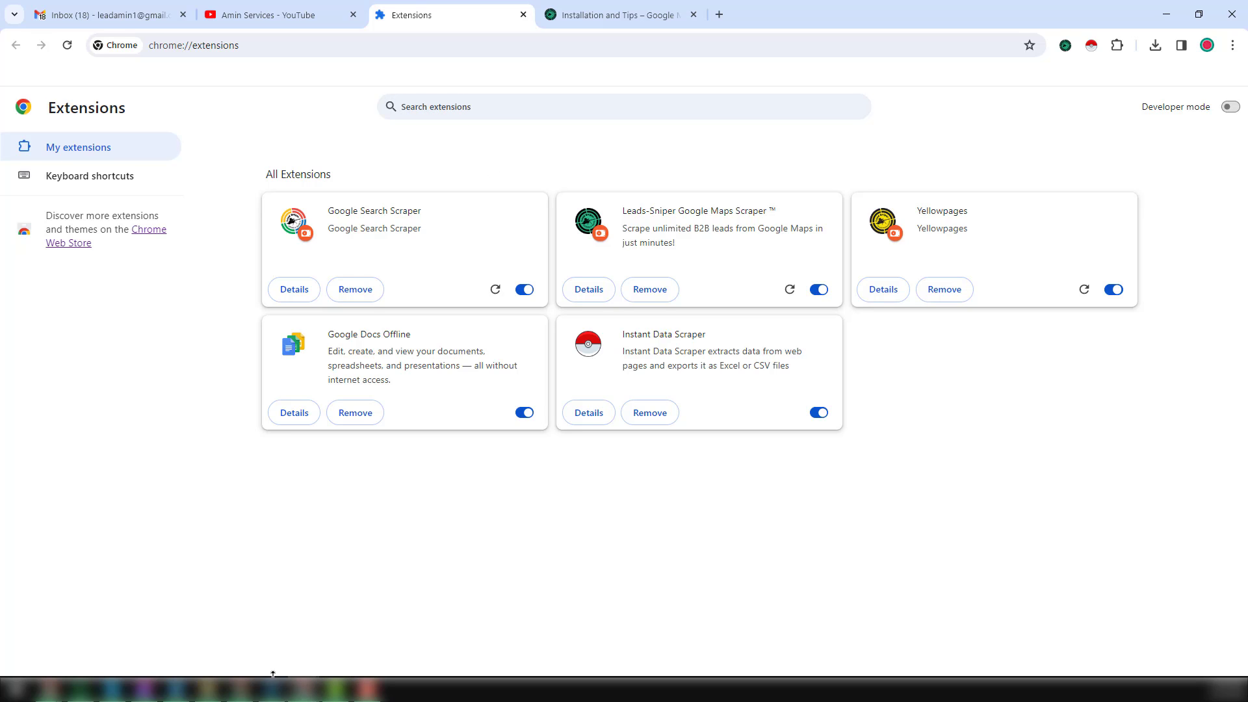
left_click(209, 689)
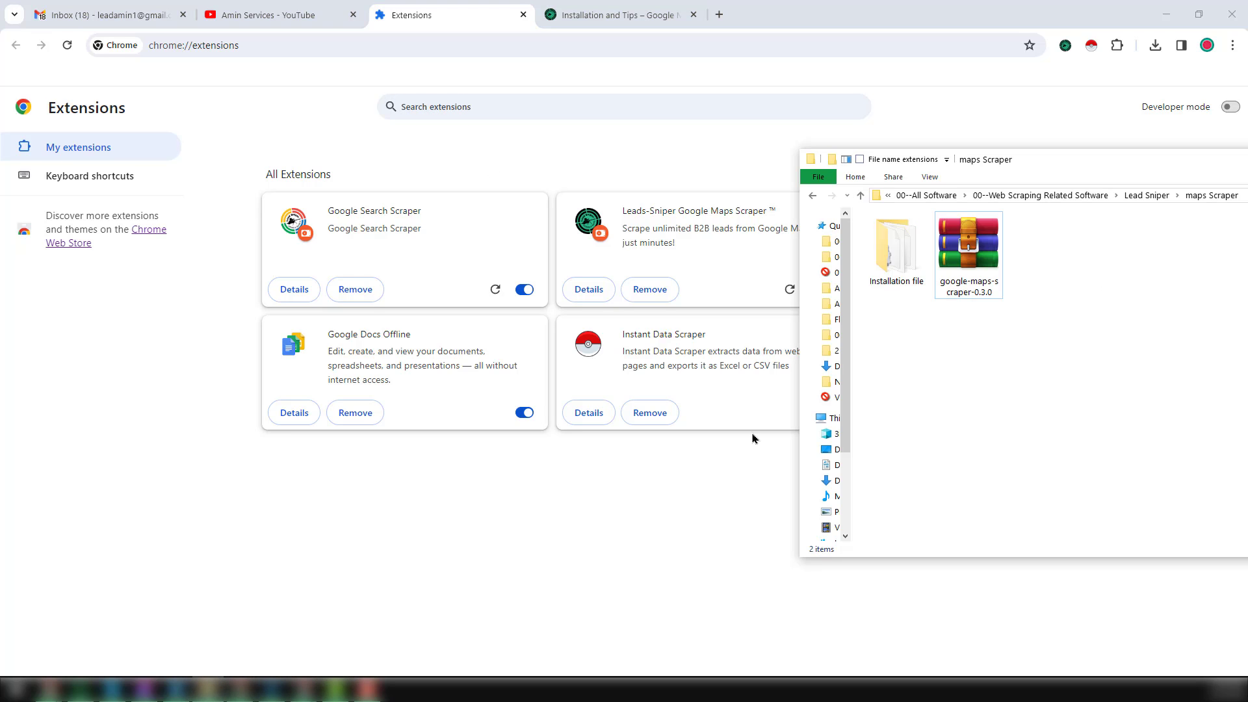
left_click_drag(896, 265, 440, 267)
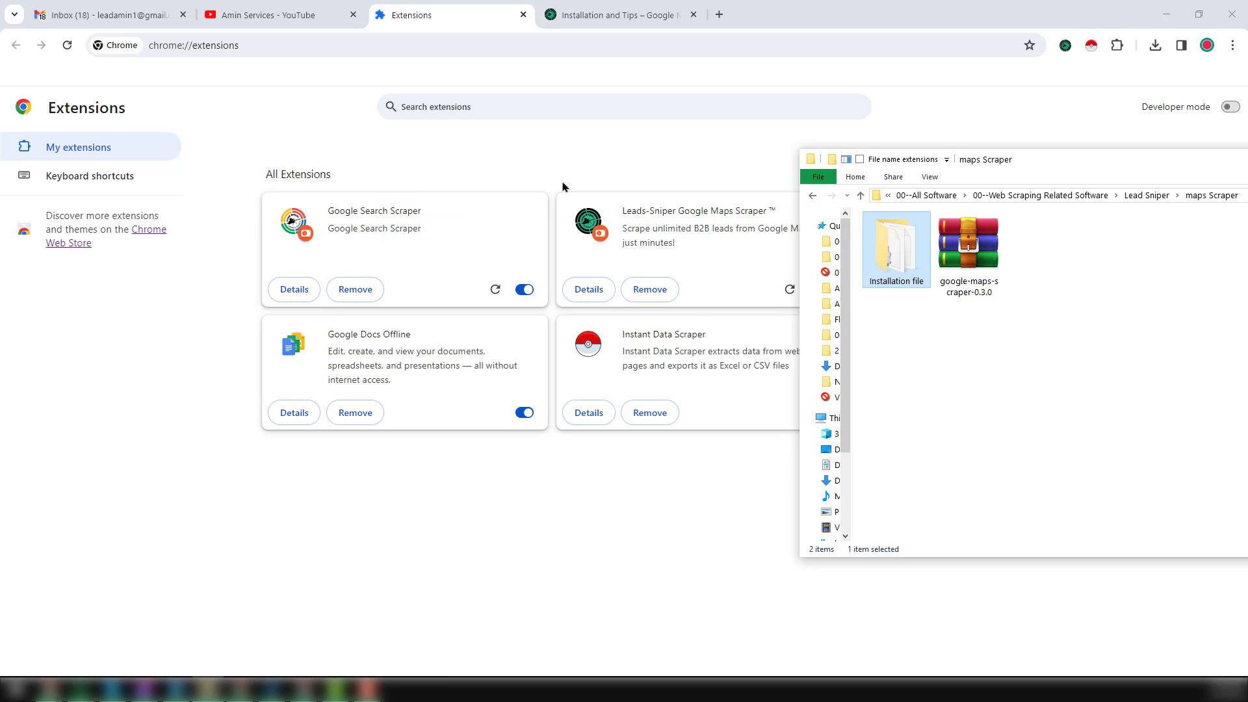
left_click(448, 171)
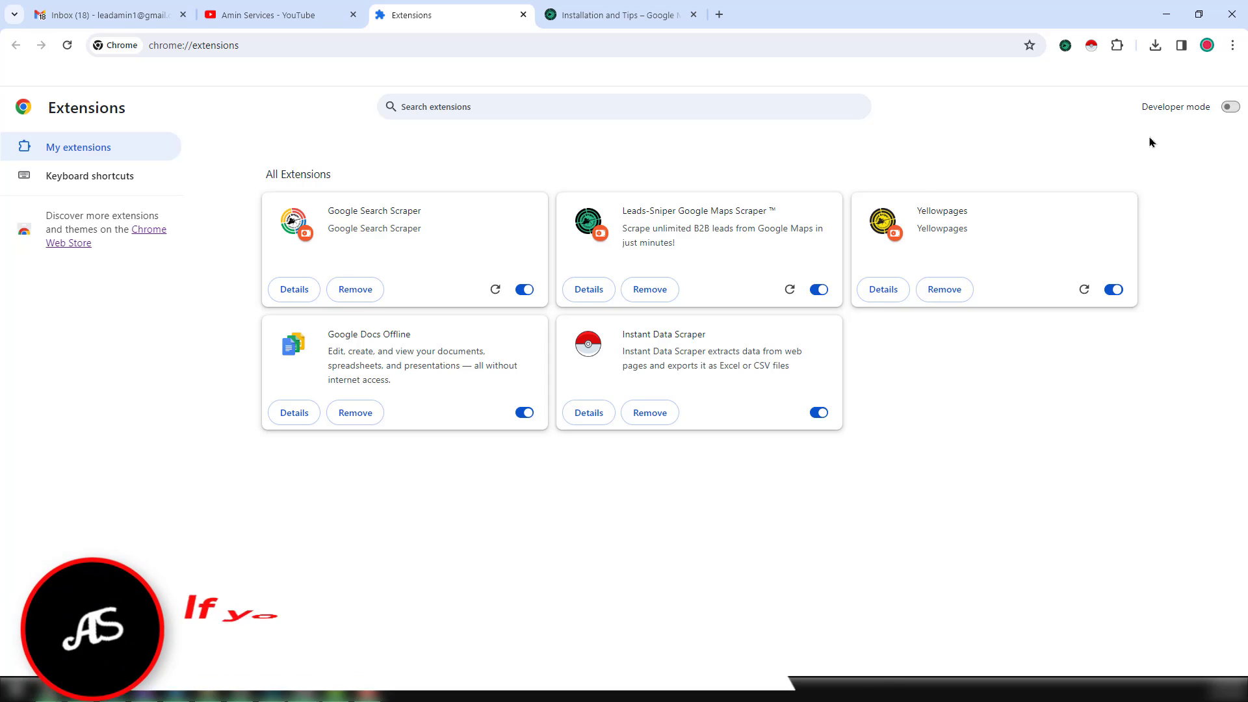
left_click(1118, 47)
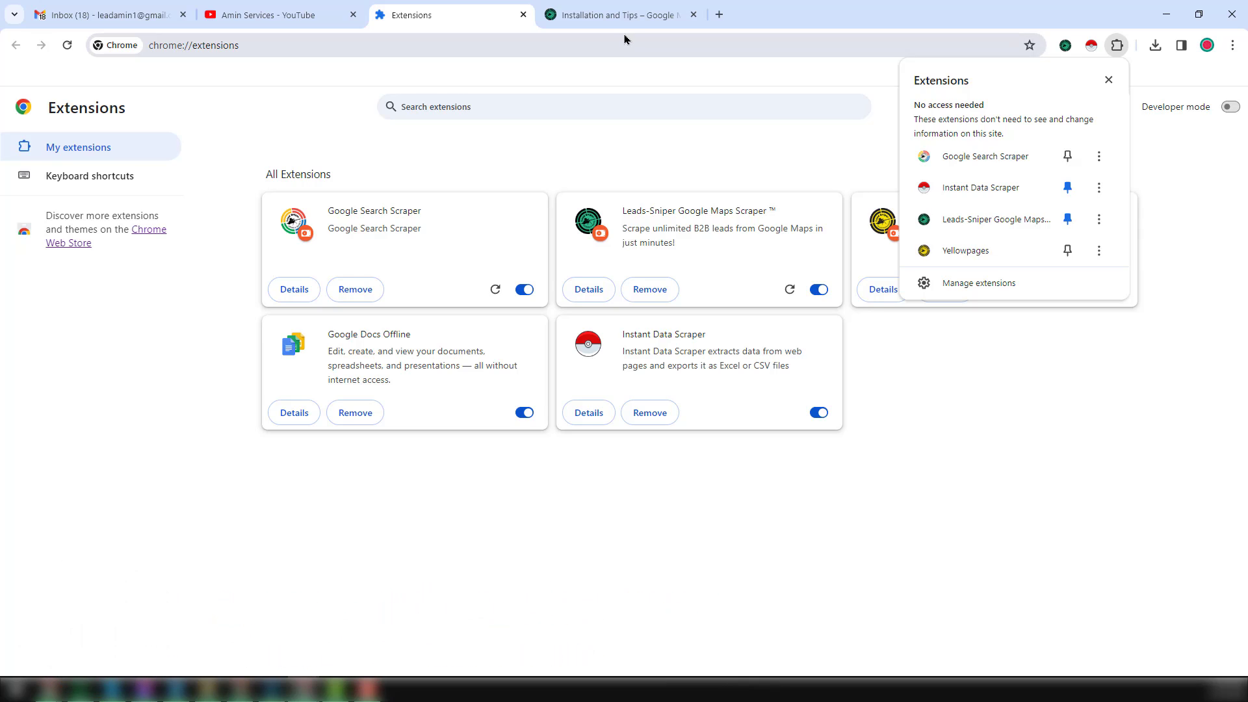
left_click(524, 15)
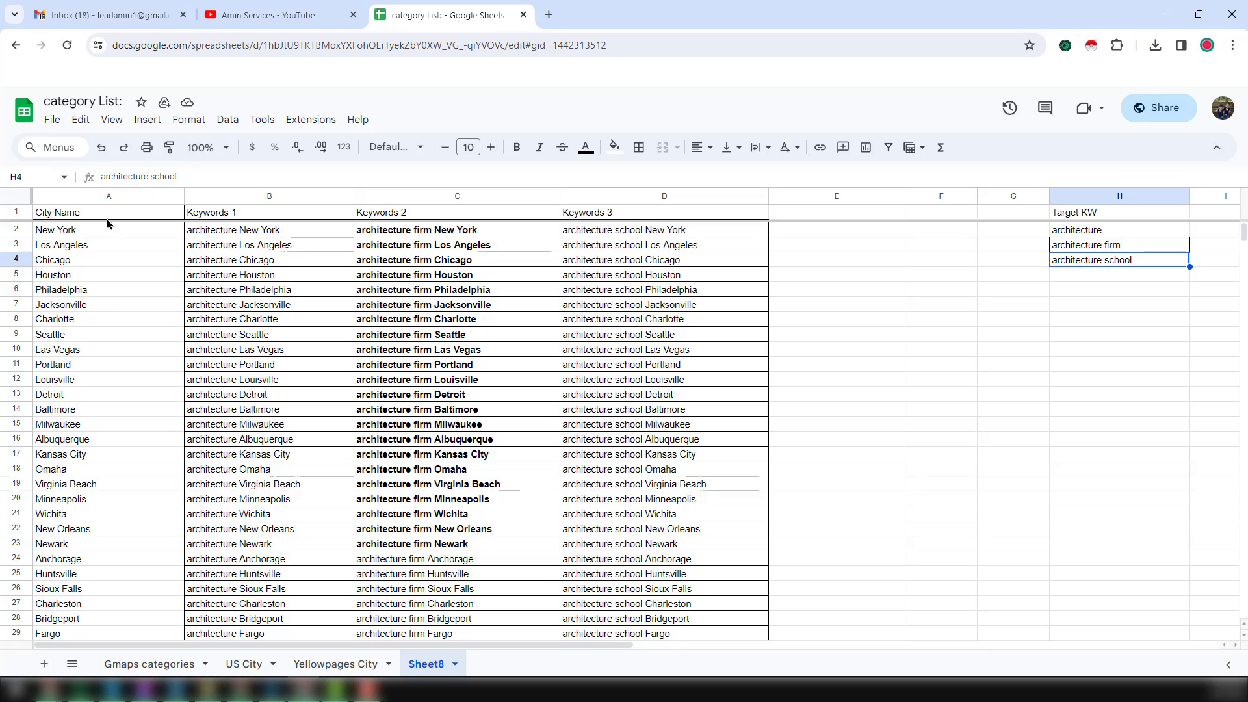
Step: Copy the 30 'architecture' plus city entries in Keywords 1, B2:B31
left_click(109, 197)
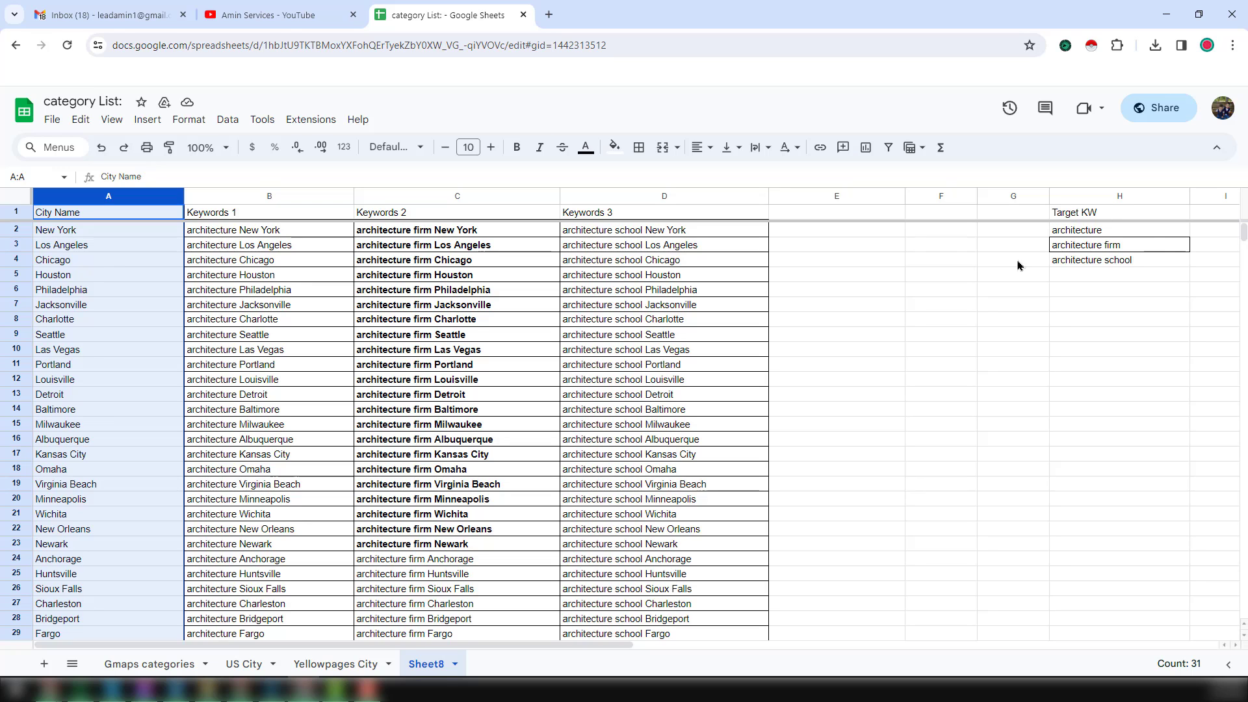
left_click(1101, 231)
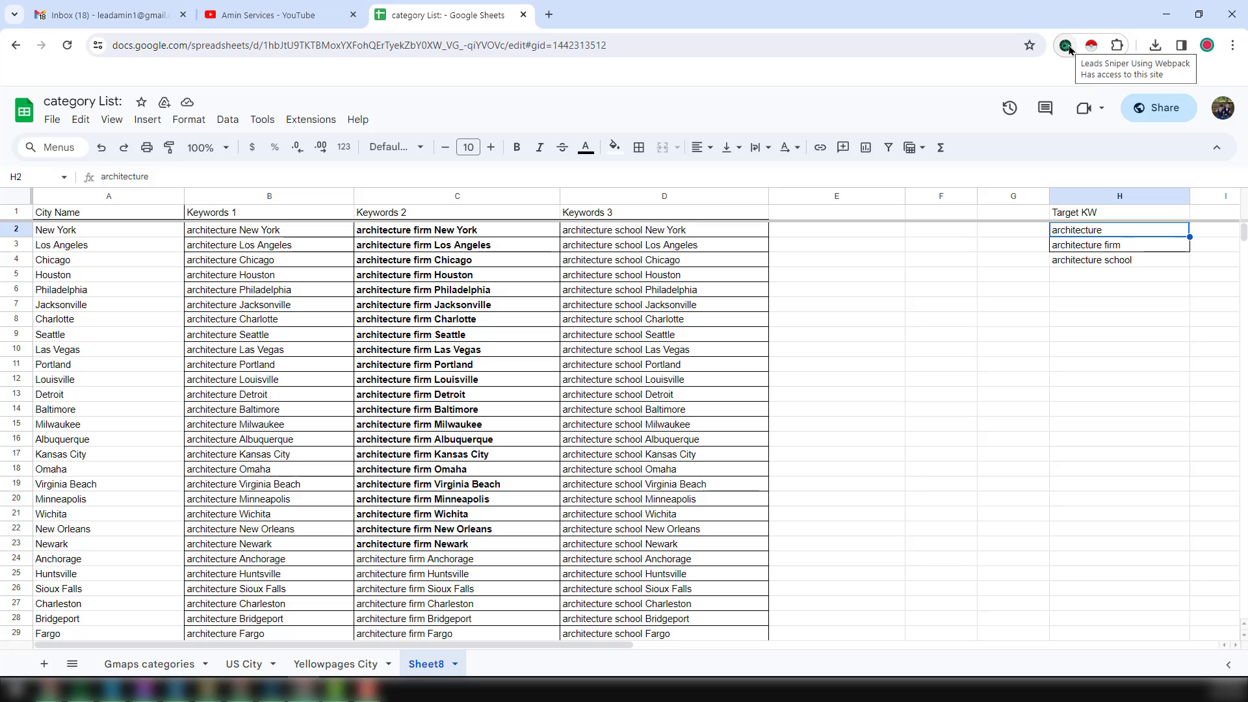
left_click(304, 234)
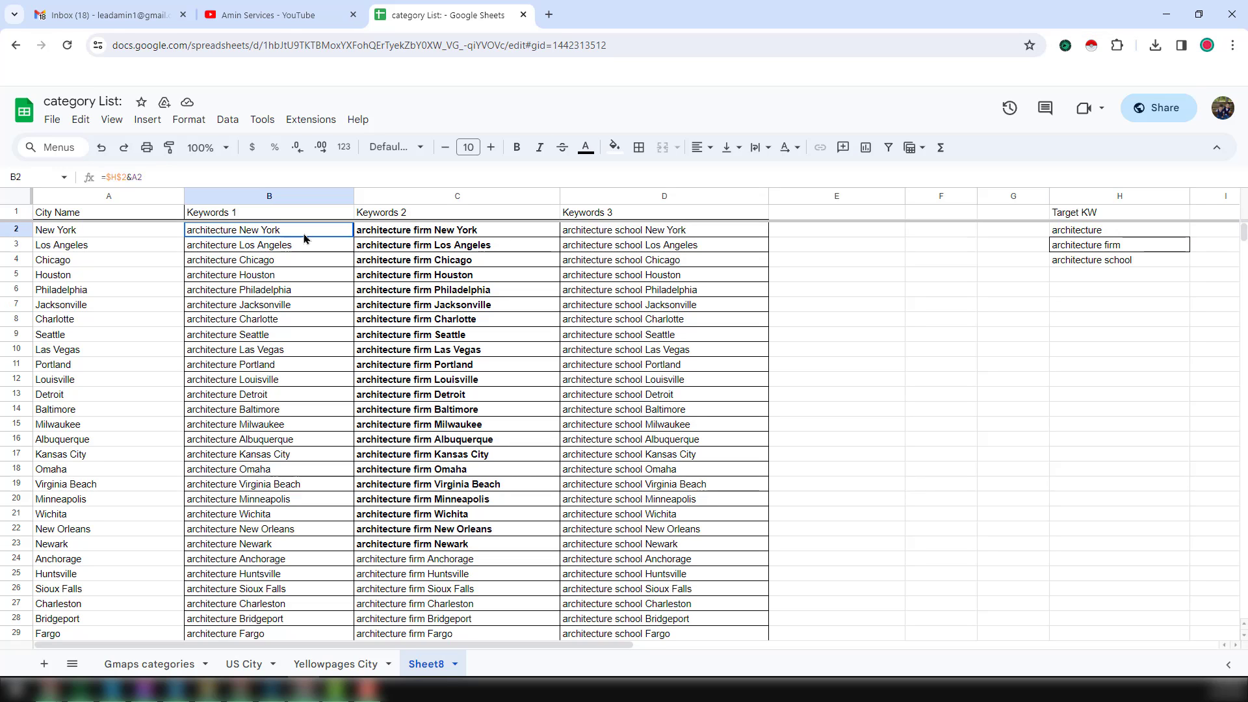
scroll(304, 238, "down", 5)
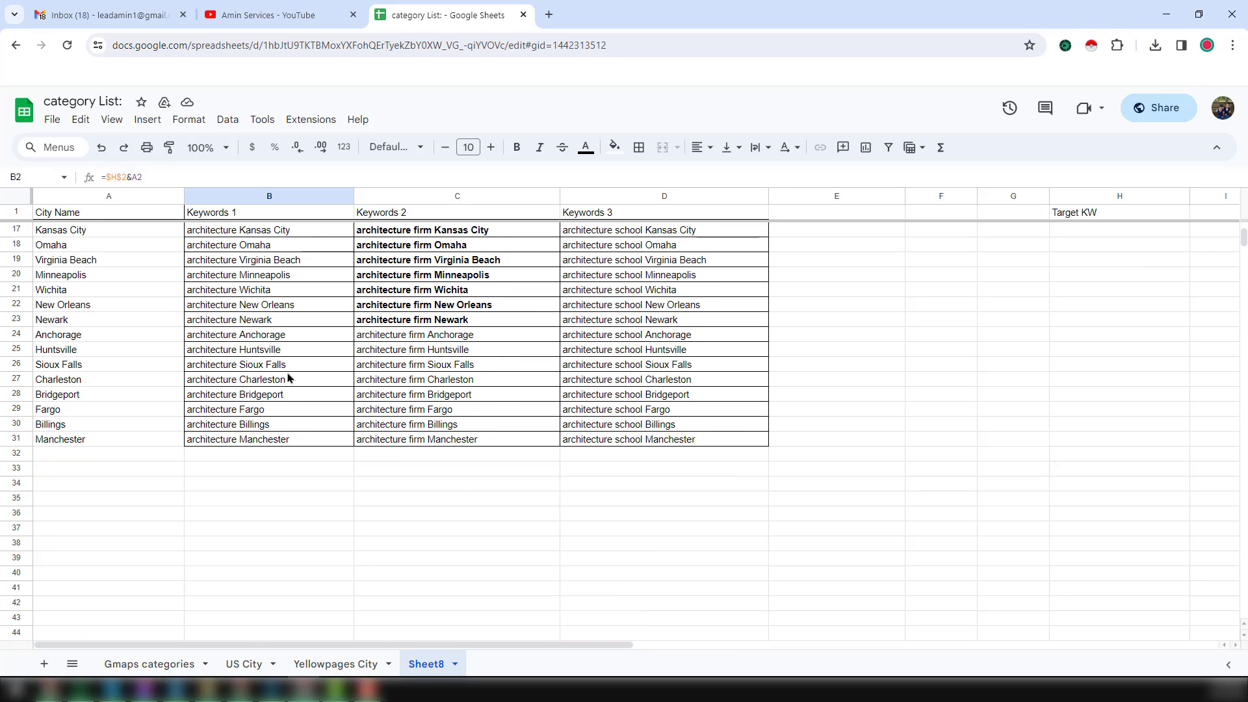
left_click(301, 440, "shift")
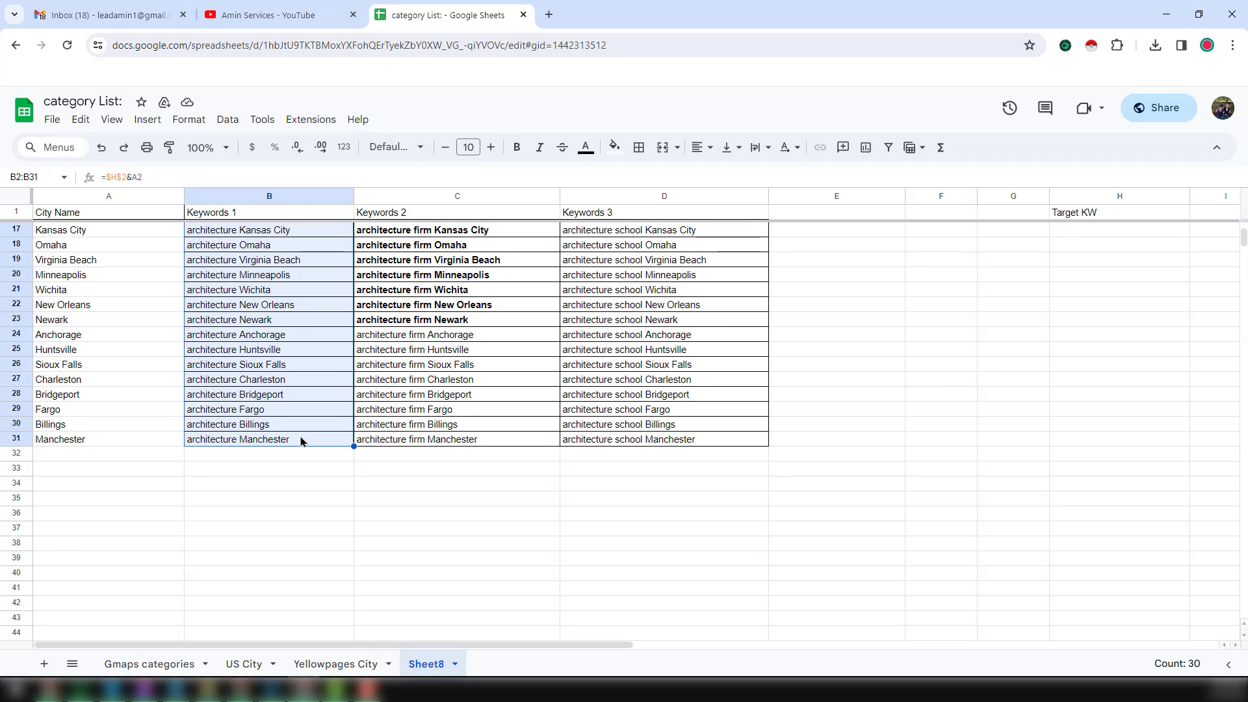
key("ctrl+c")
scroll(304, 439, "up", 5)
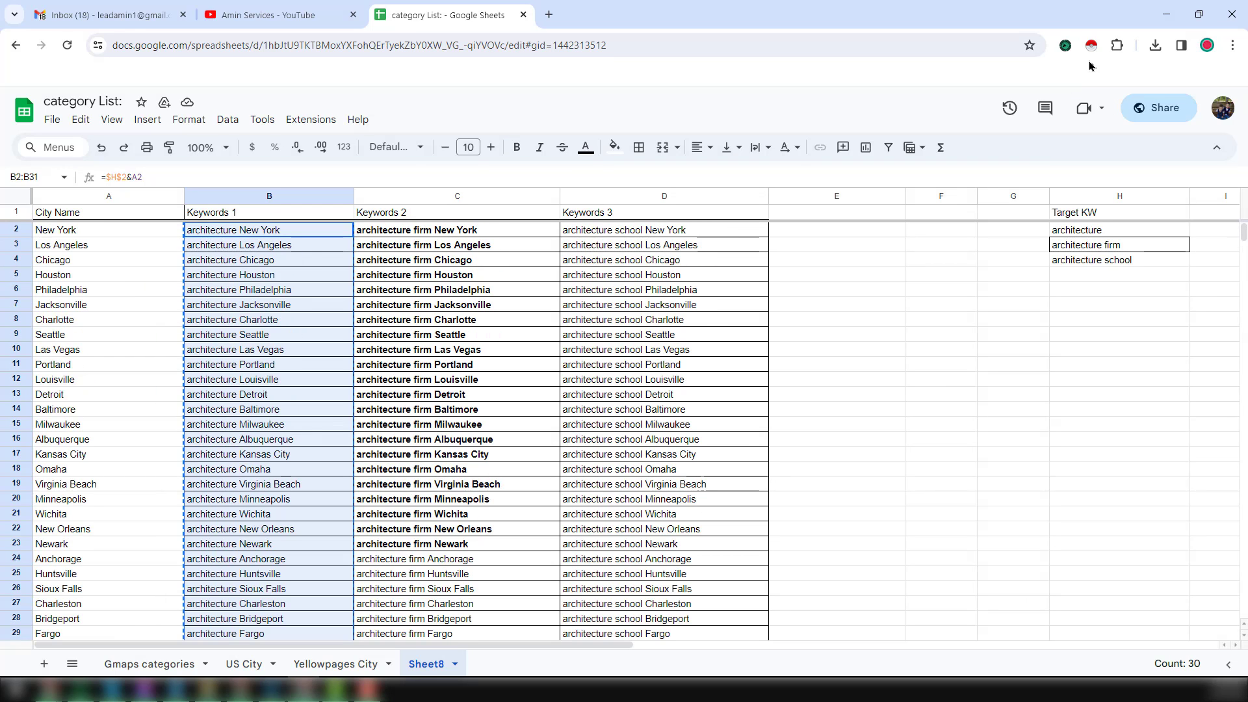
Step: Paste the architecture city keywords into Leads Sniper's keyword box and start scraping
left_click(1065, 47)
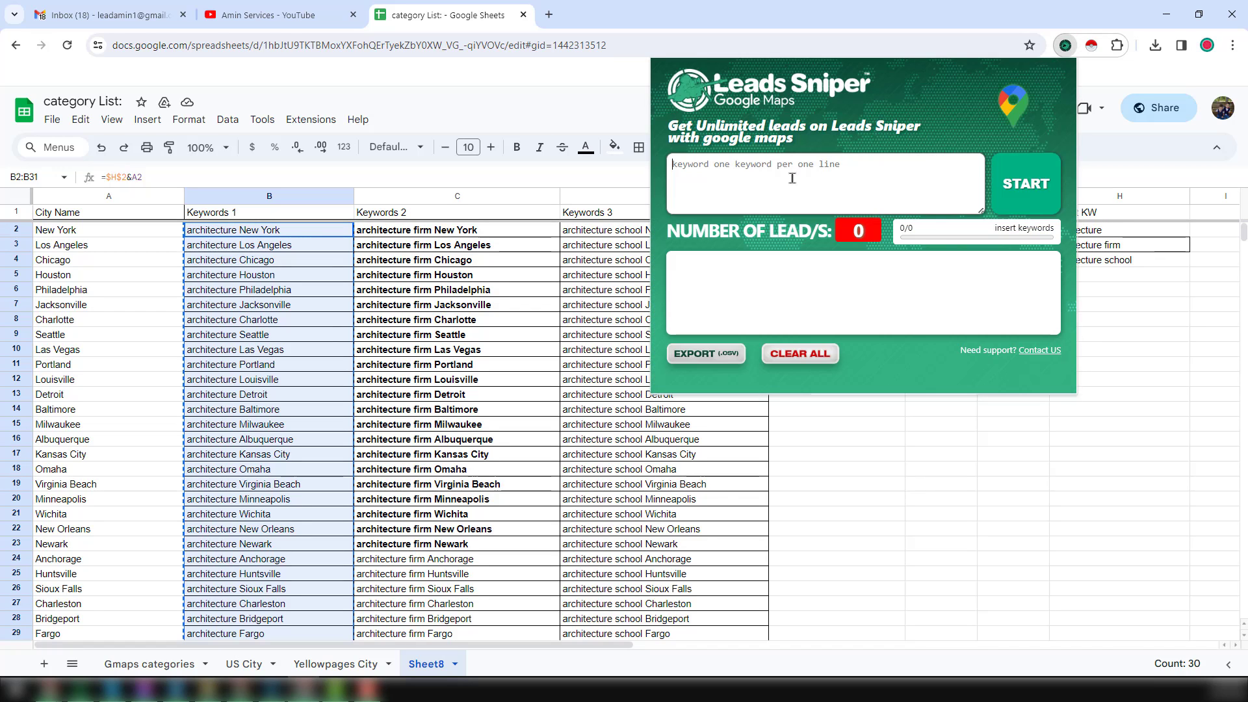
key("ctrl+v")
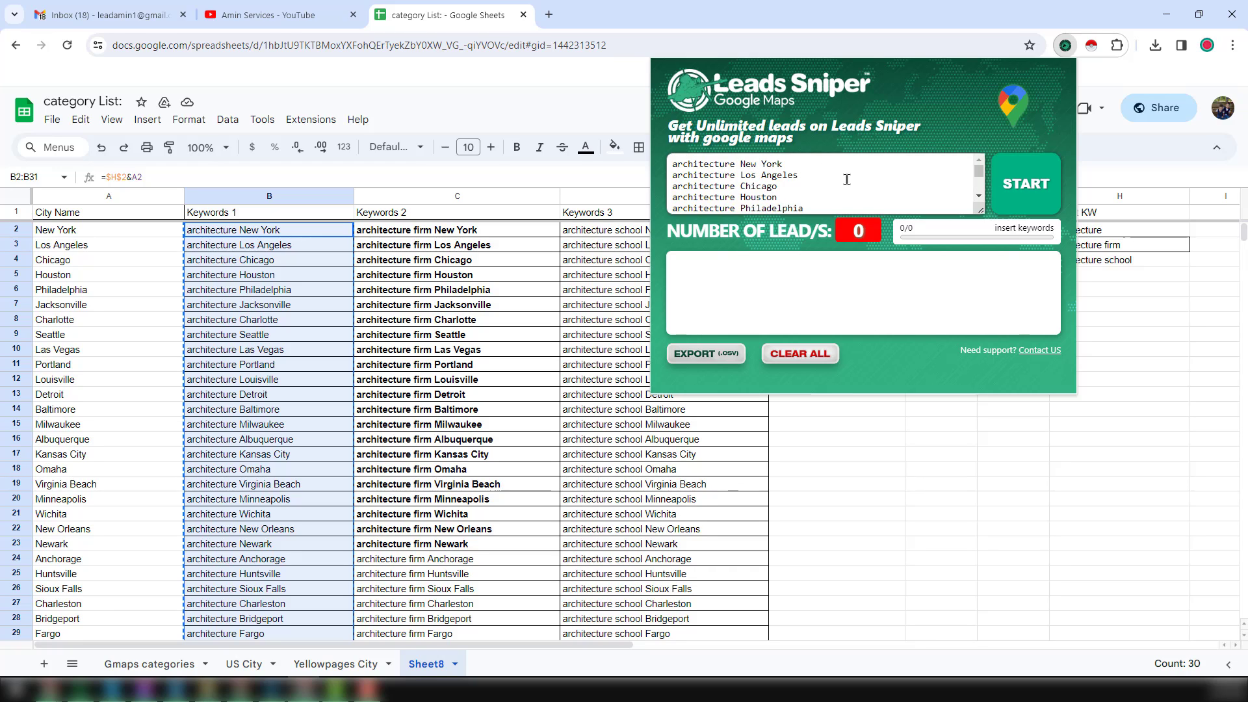
left_click(1028, 195)
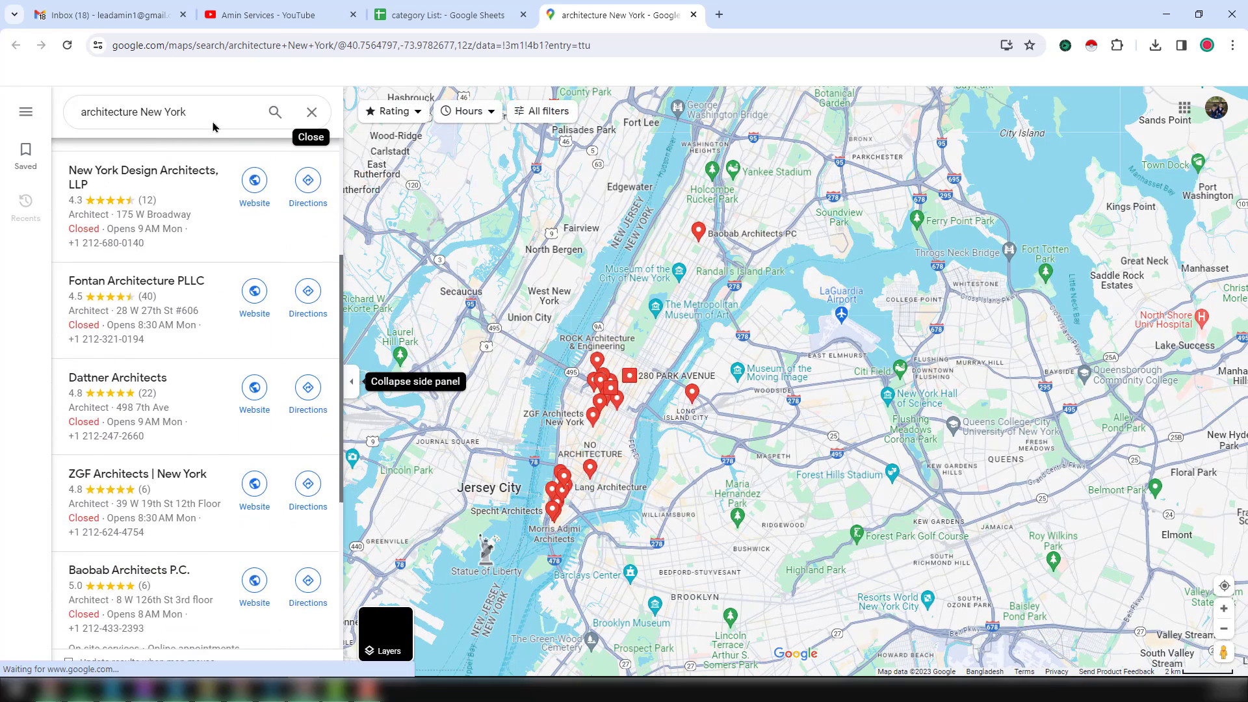
Step: Watch the Leads Sniper scrape reach 80 leads, then open a new Chrome window
scroll(171, 405, "down", 4)
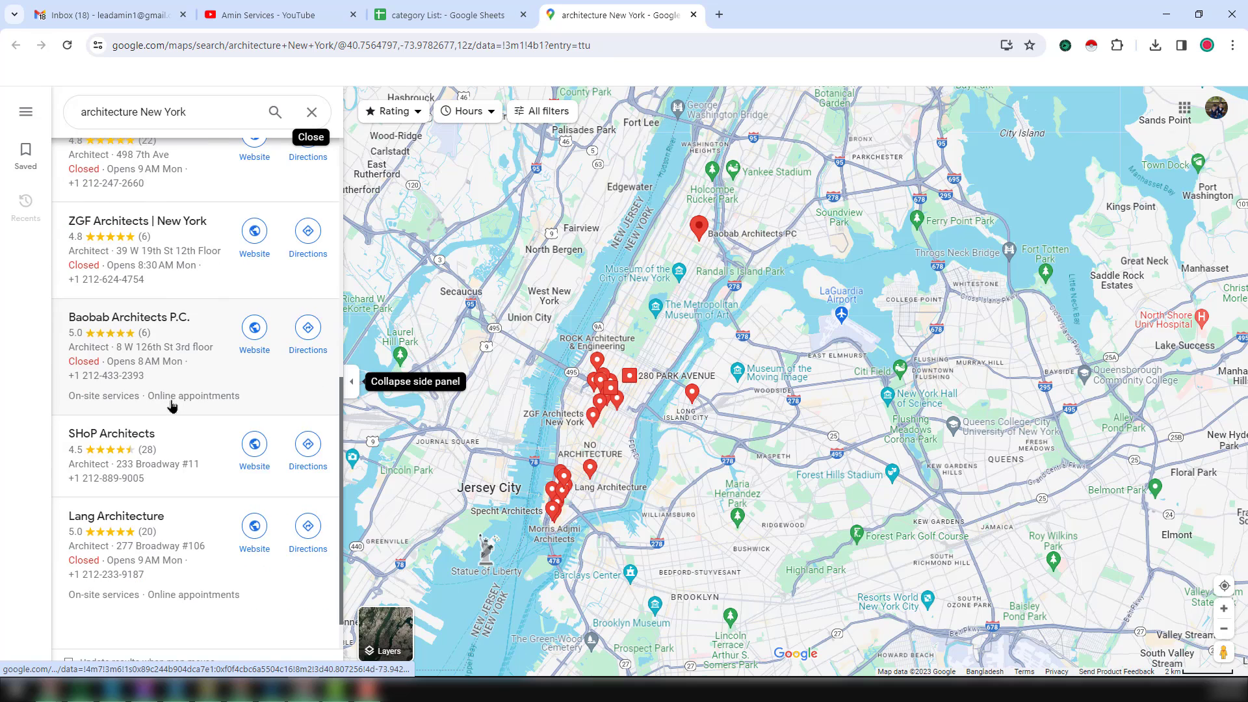
scroll(171, 405, "down", 4)
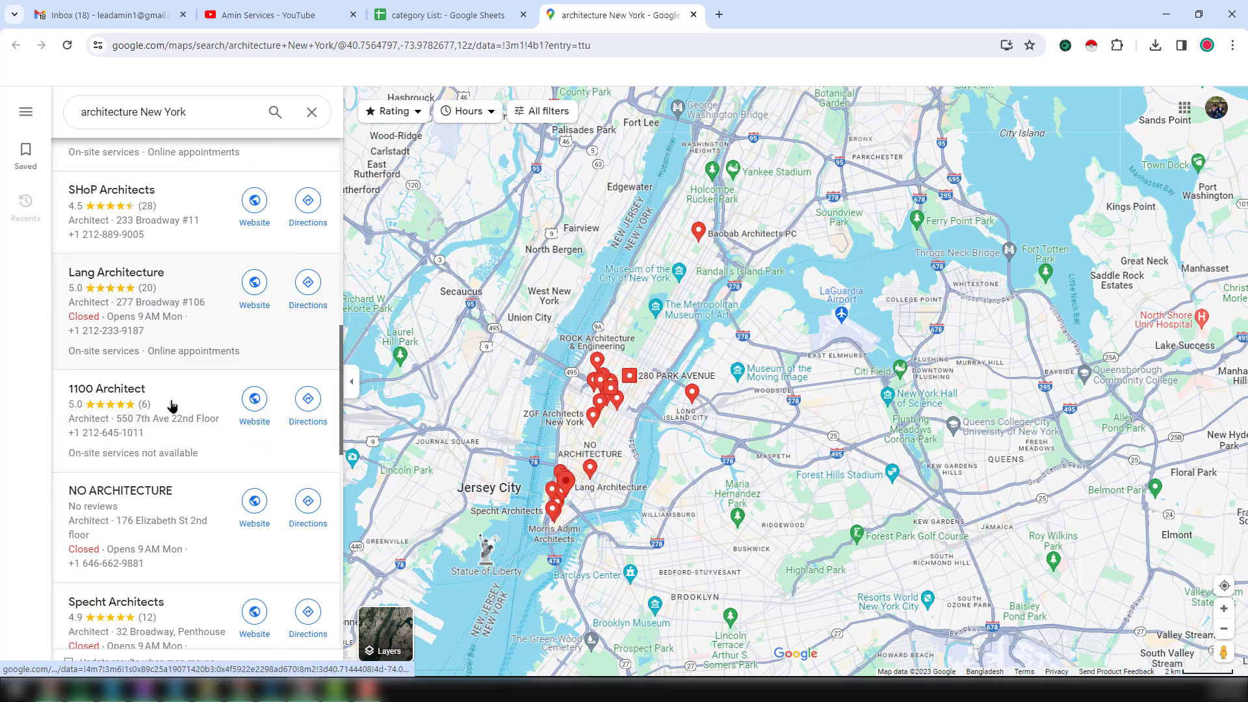
scroll(171, 406, "down", 3)
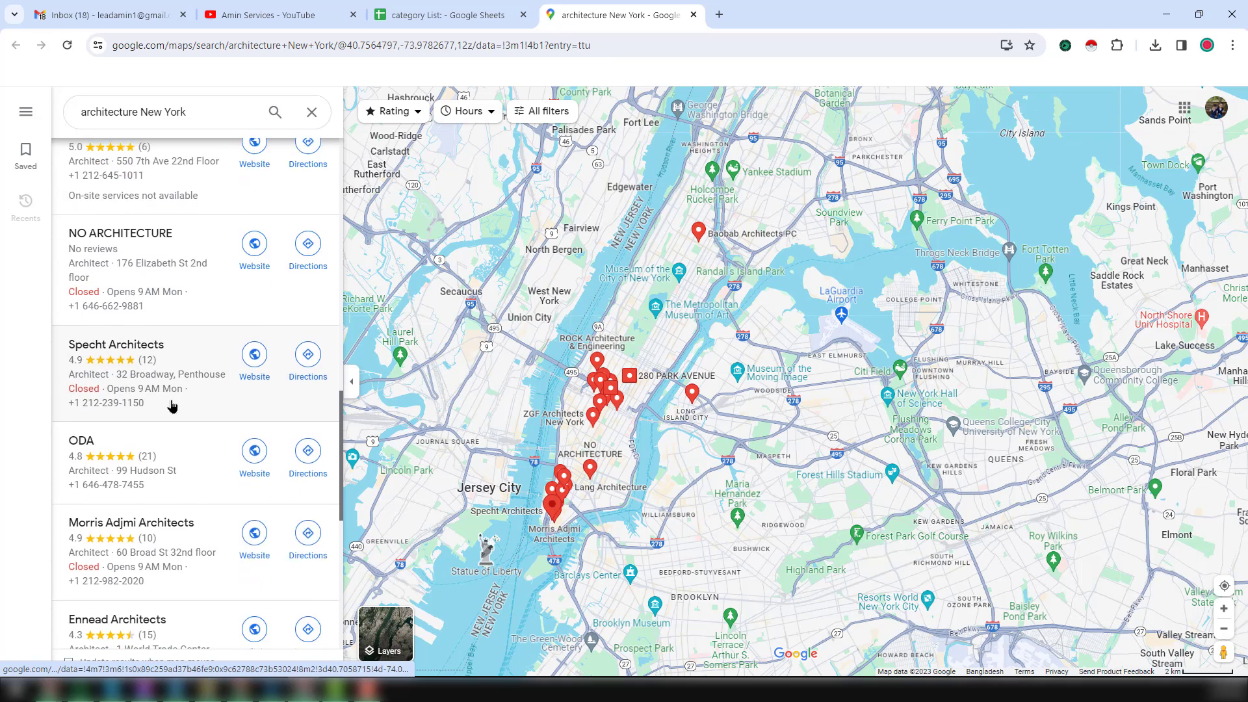
scroll(171, 406, "down", 2)
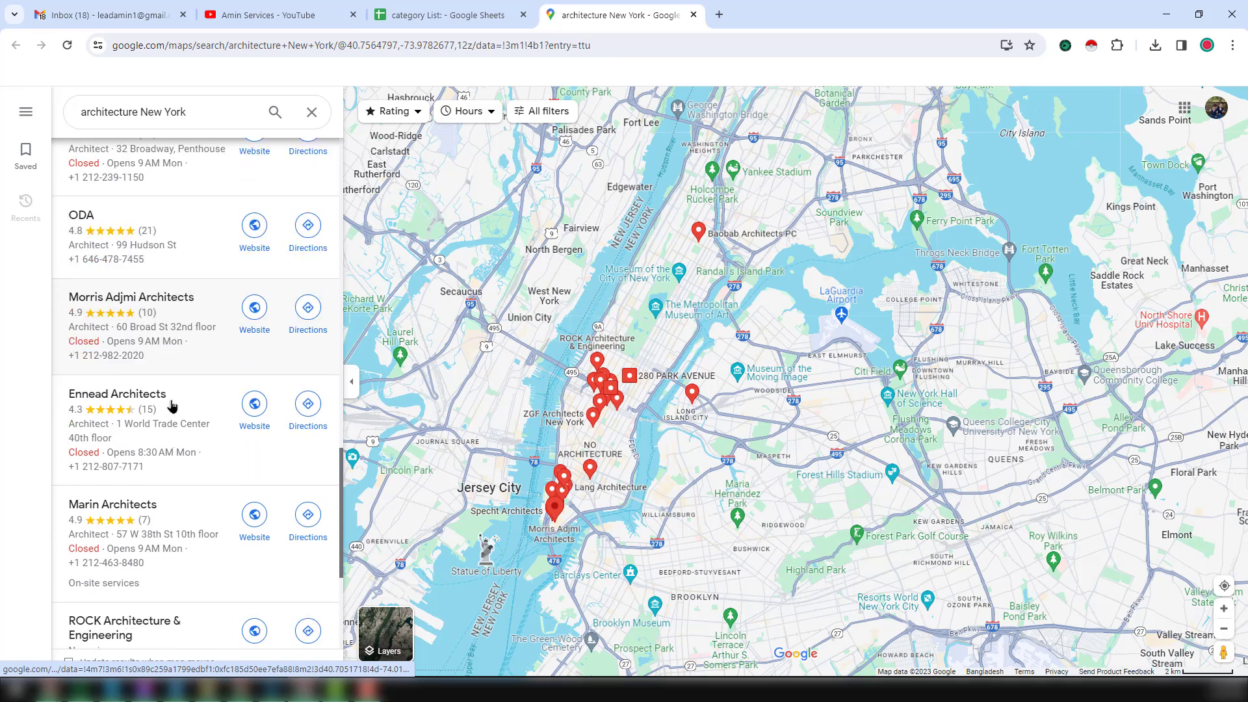
scroll(171, 405, "down", 5)
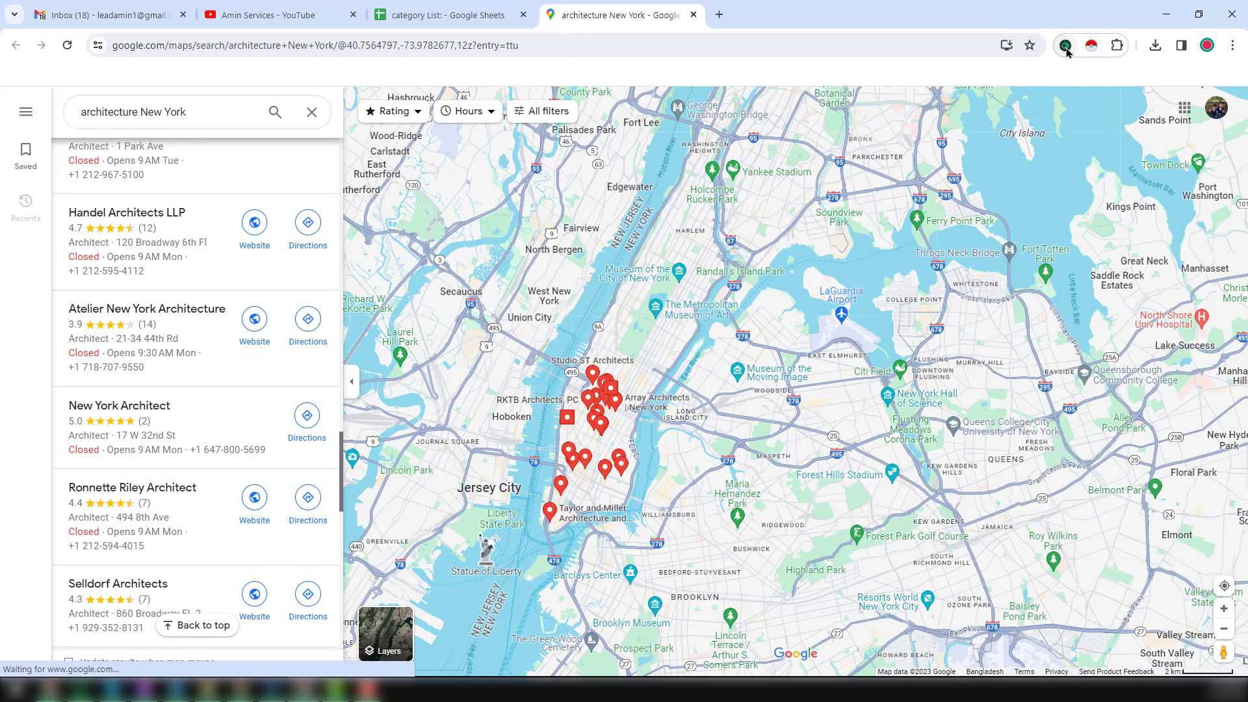
left_click(1065, 45)
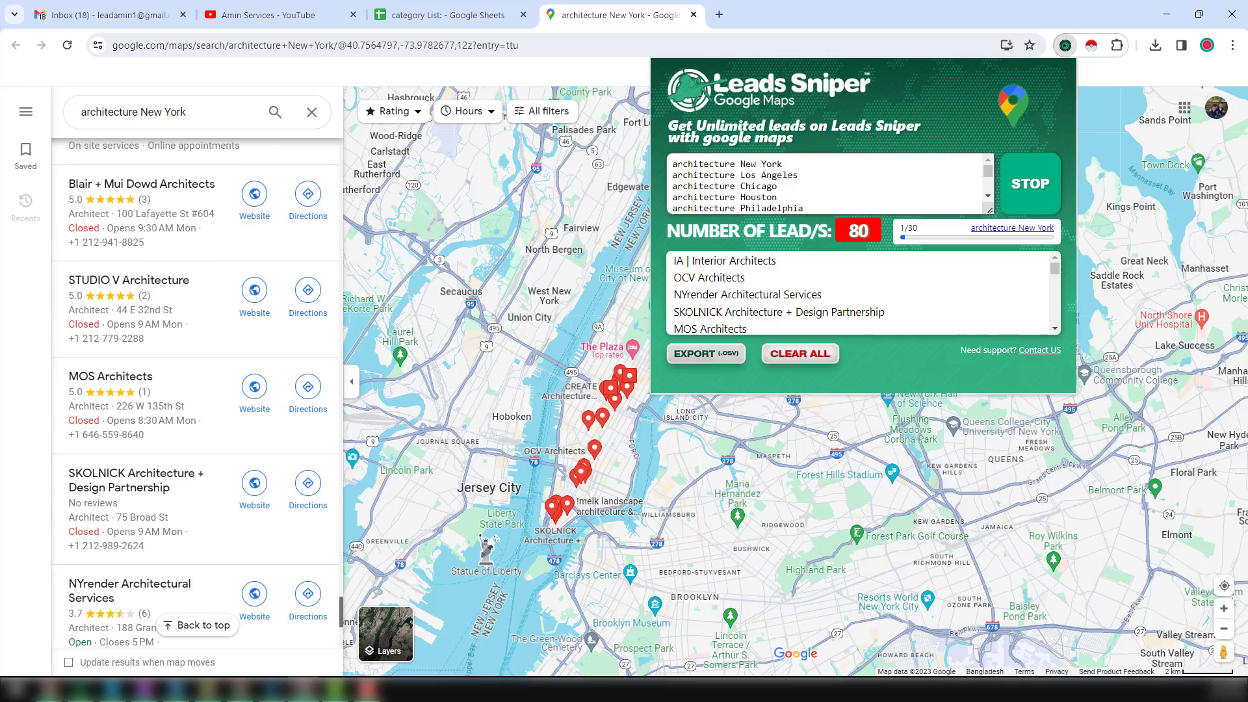
key("ctrl+n")
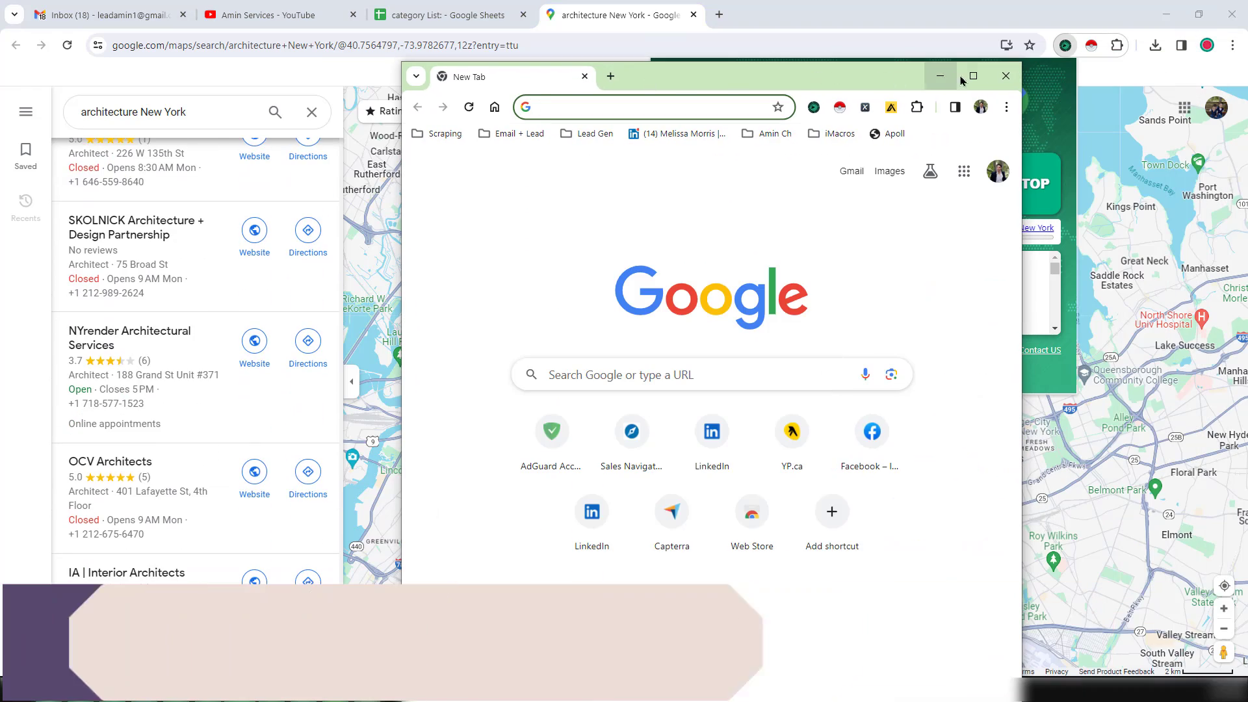
Step: Copy the 30 'architecture firm' keywords from C2:C31 of the category List sheet
left_click(974, 77)
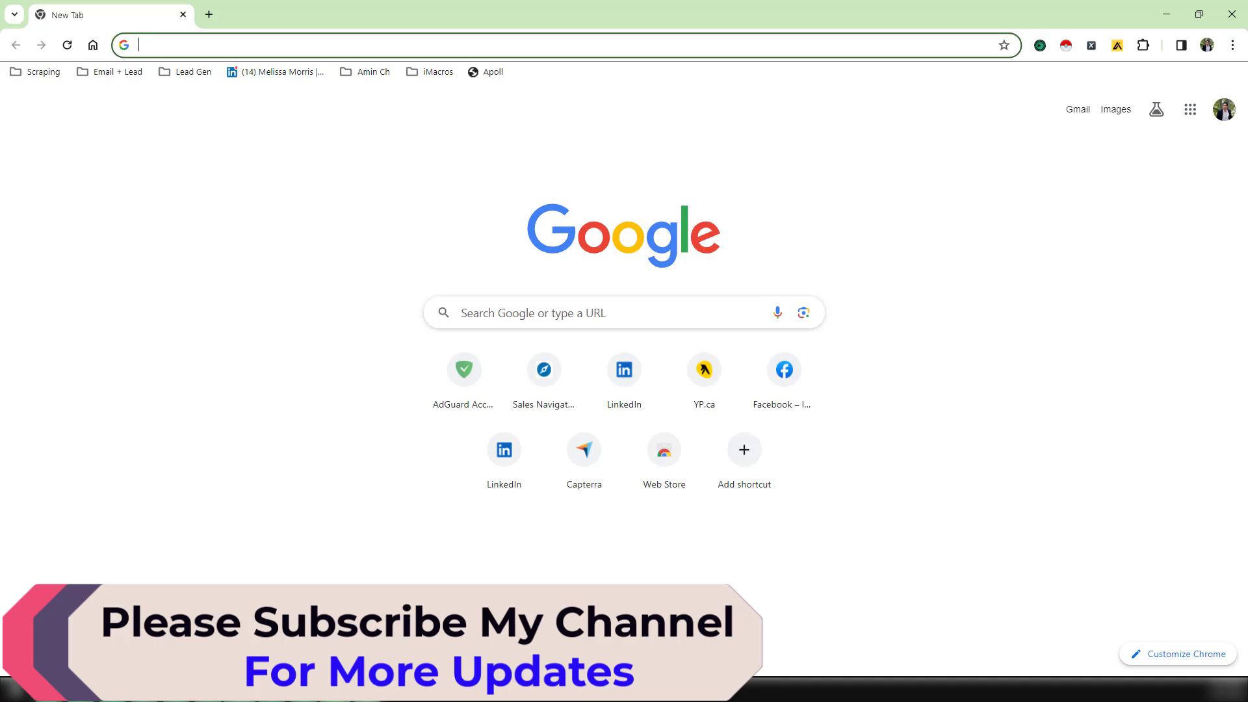
left_click(1166, 13)
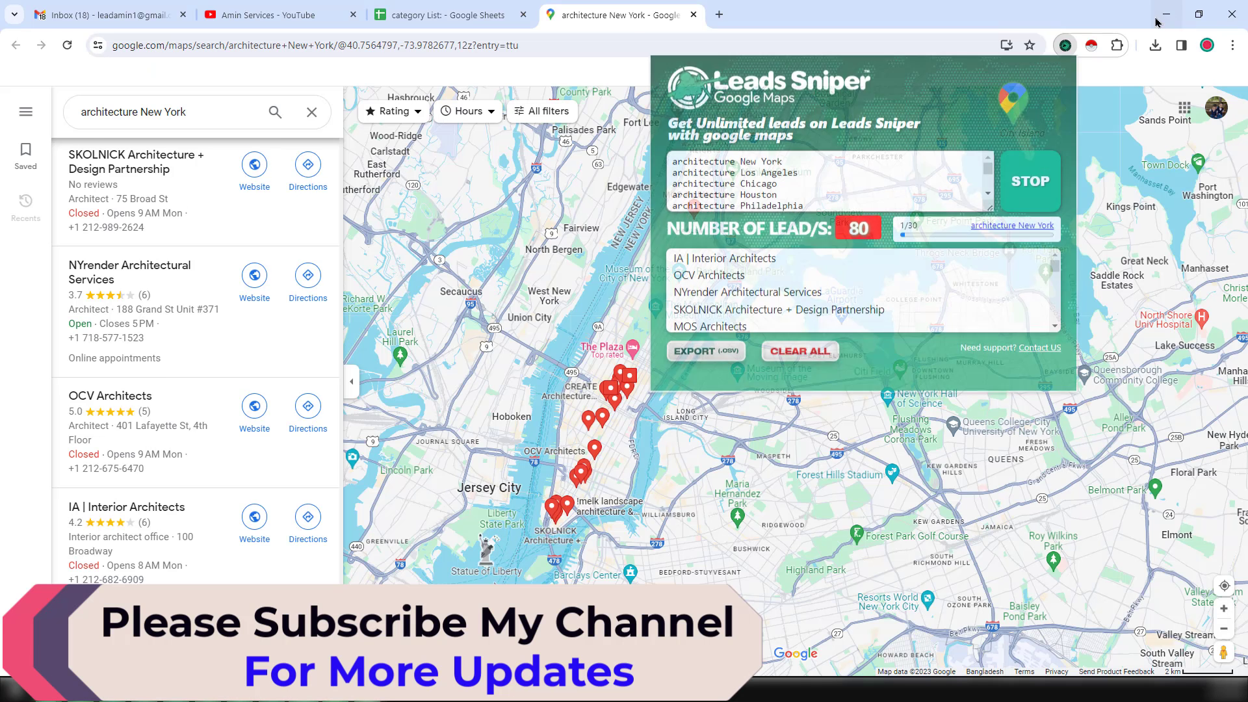
left_click(462, 18)
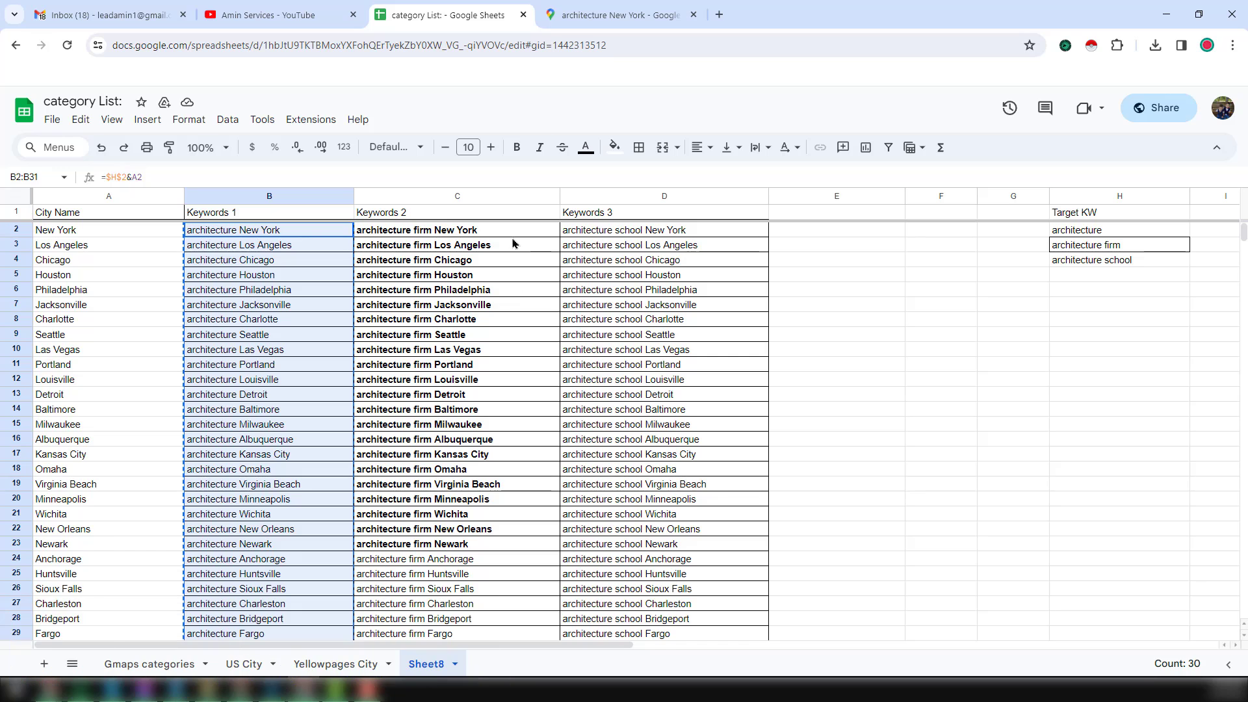
scroll(507, 260, "down", 5)
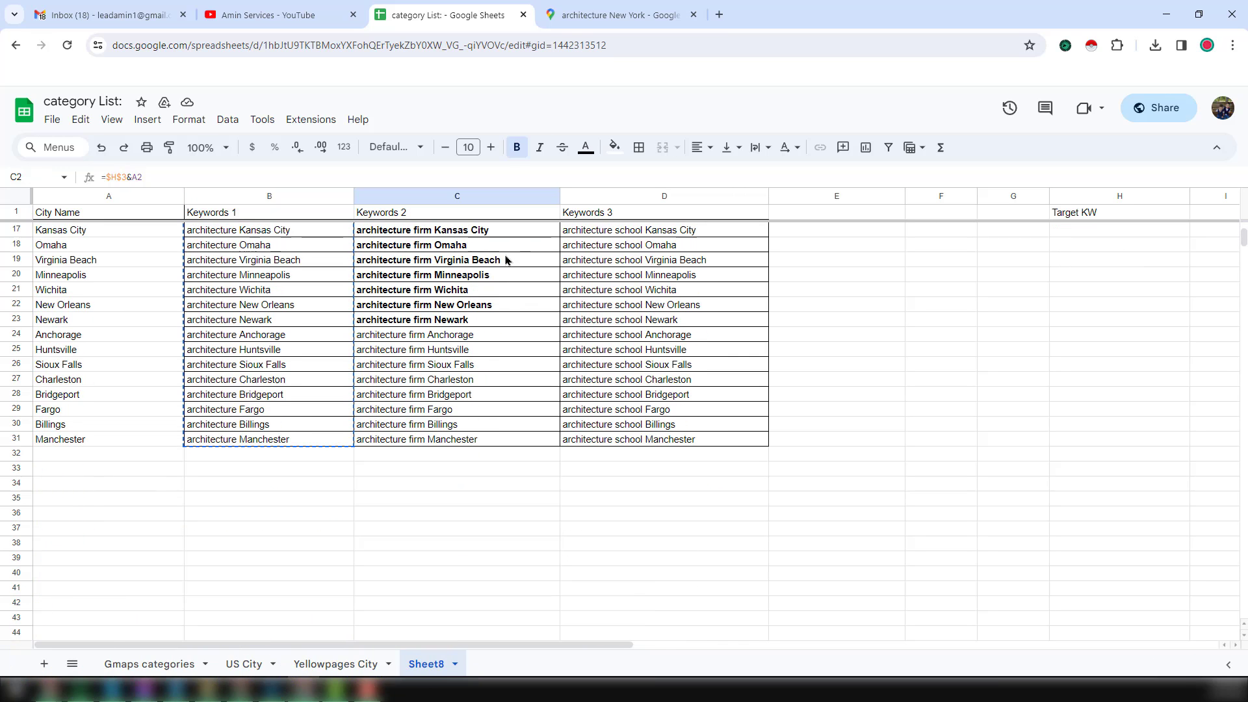
left_click(500, 445, "shift")
key("ctrl+c")
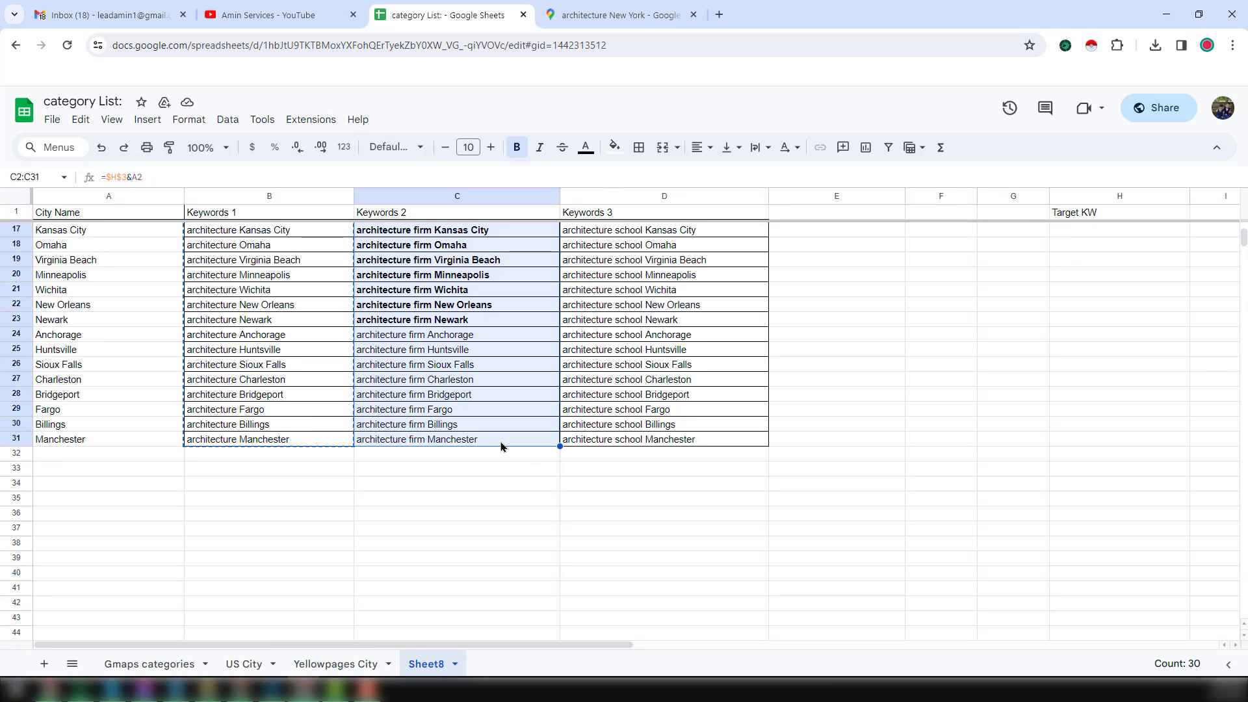
Step: In a new window, paste those keywords into Leads Sniper and start the second scrape
key("ctrl+n")
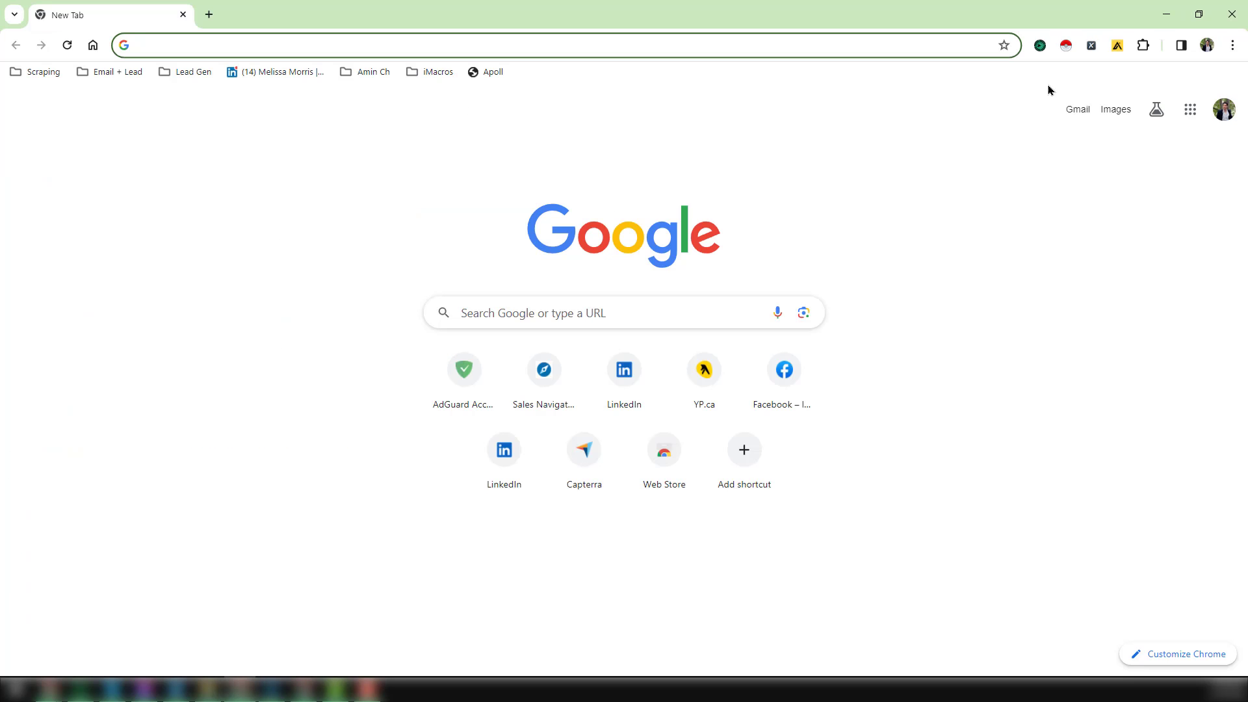
left_click(1040, 46)
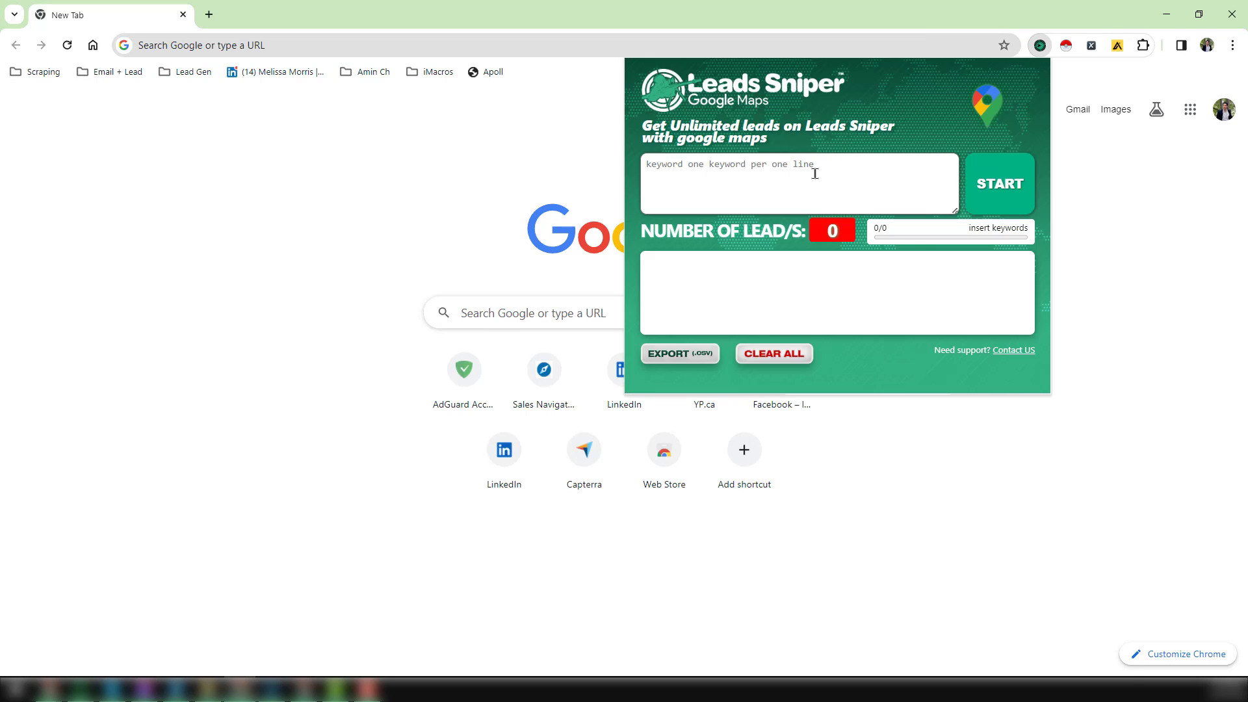
left_click(814, 174)
key("ctrl+v")
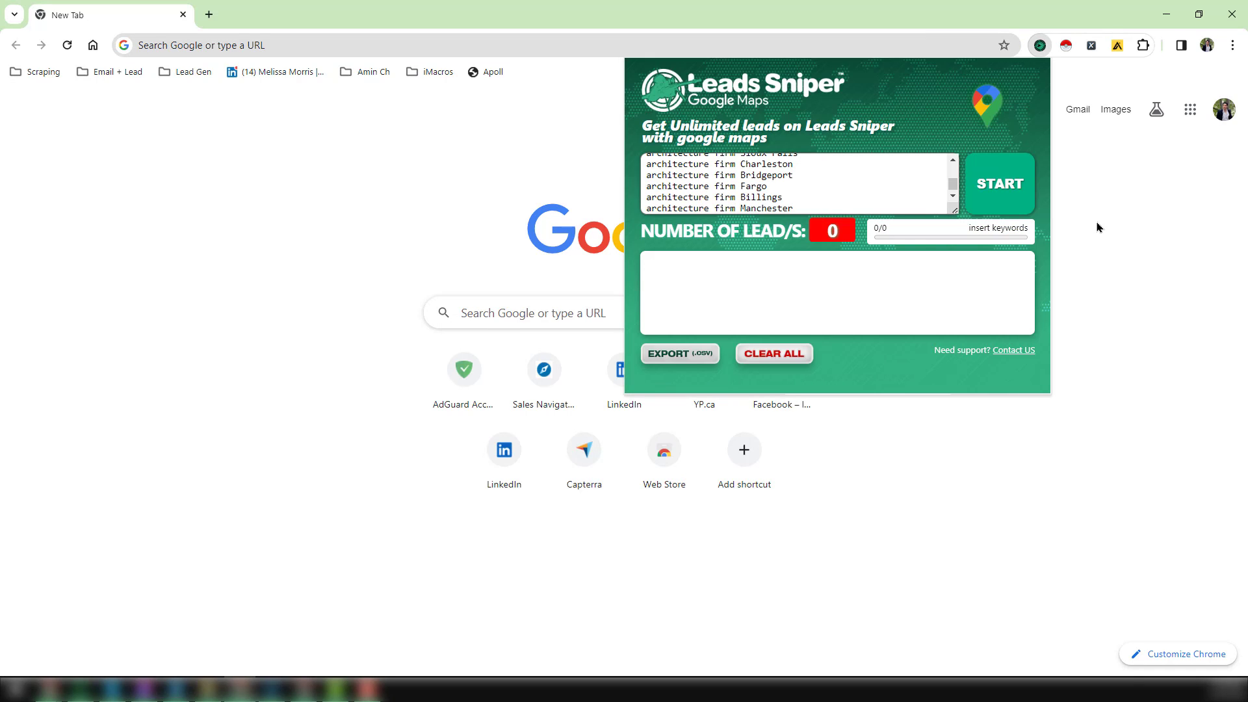
left_click(1012, 194)
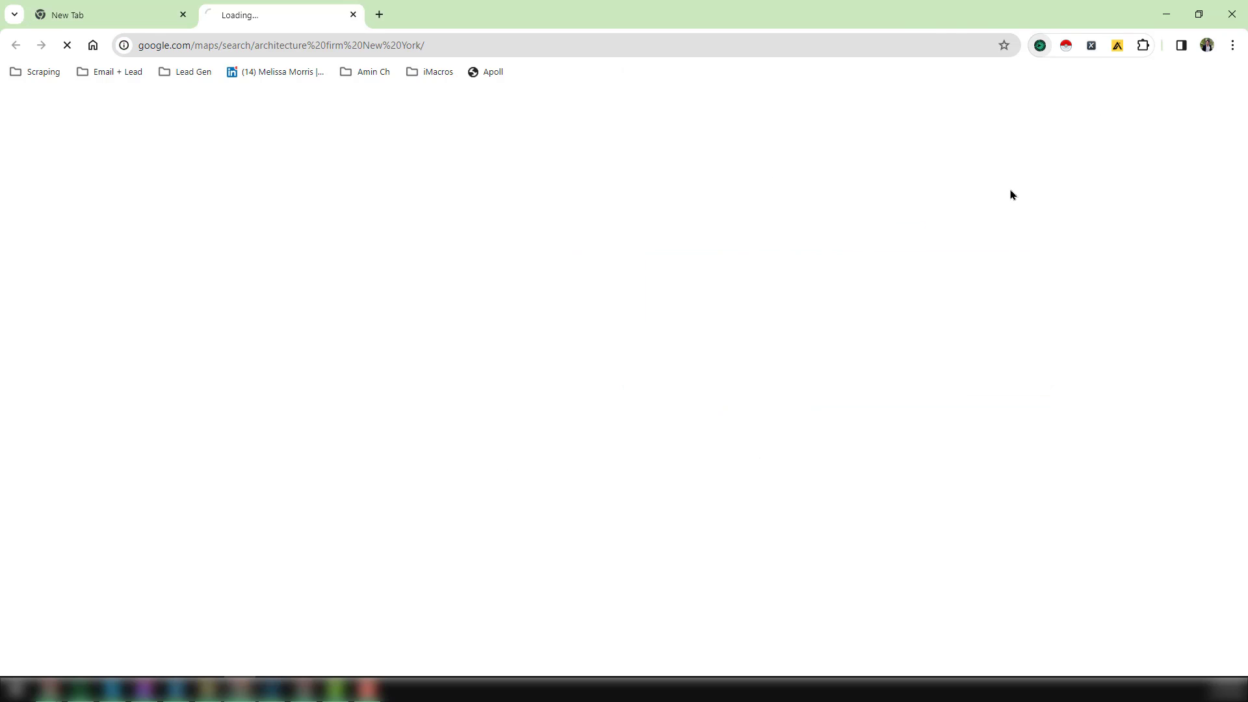
left_click(1039, 47)
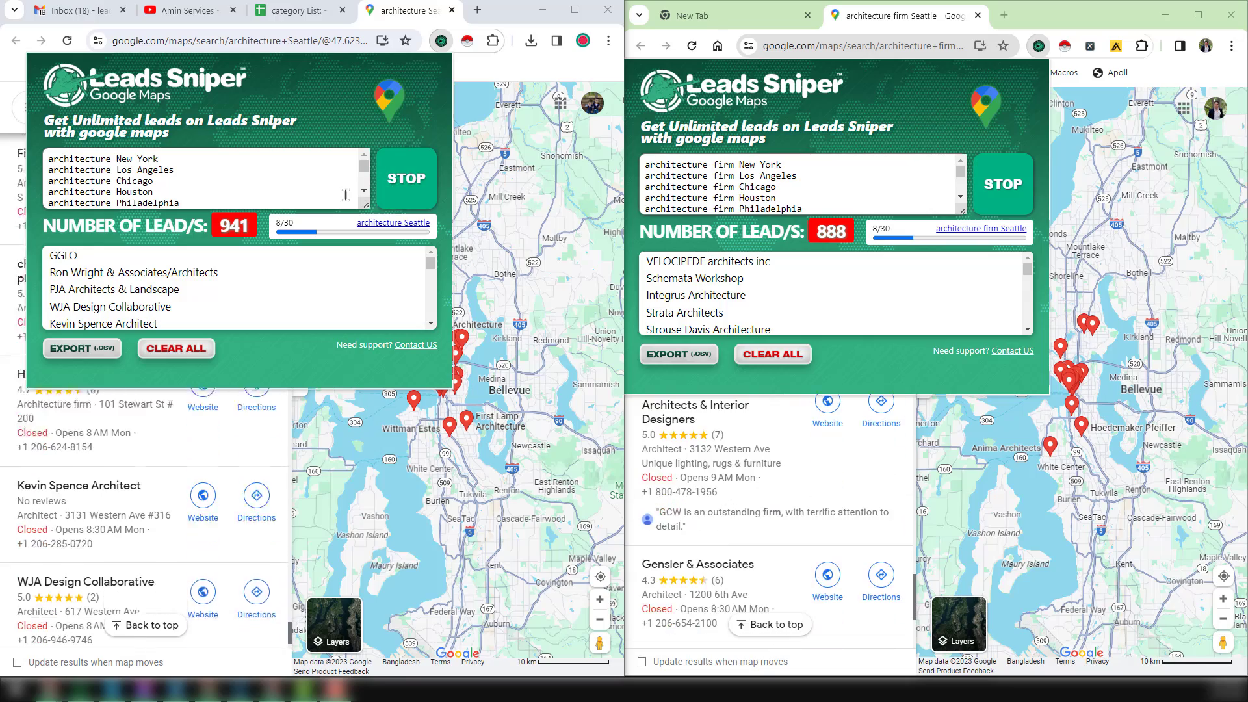
Step: Check both windows' Leads Sniper progress and stop the first scrape at 981 leads
left_click(441, 41)
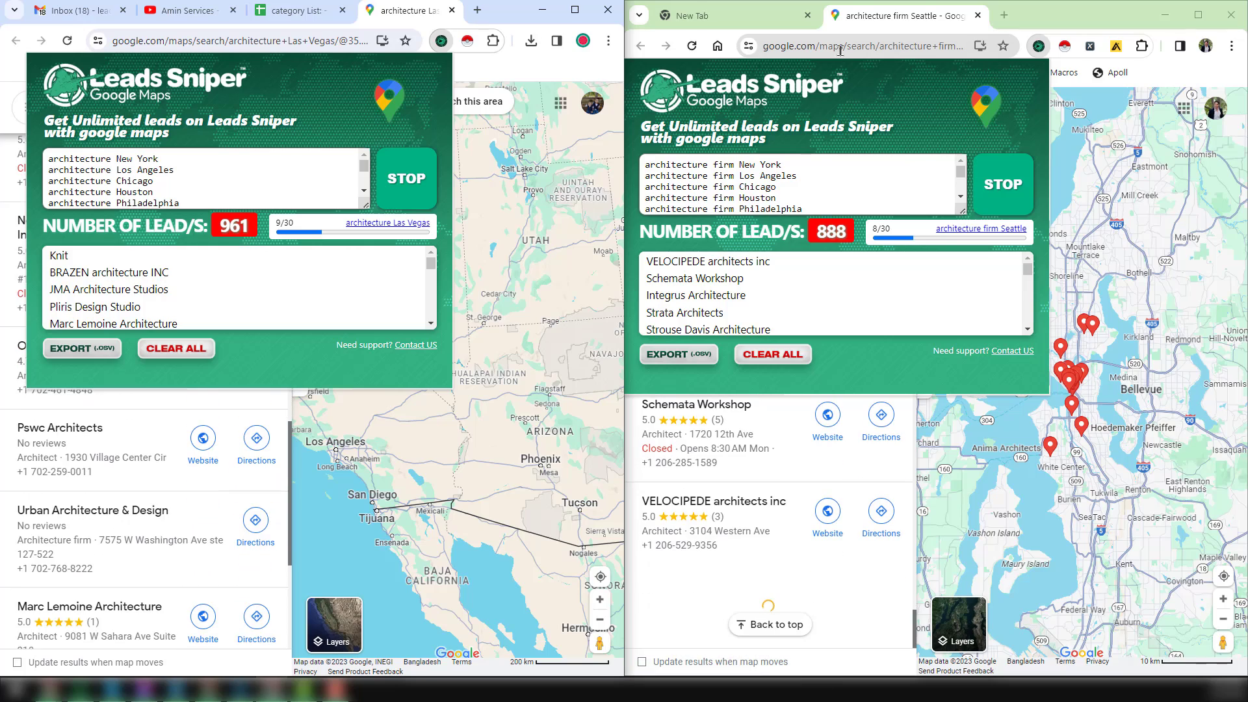
left_click(866, 30)
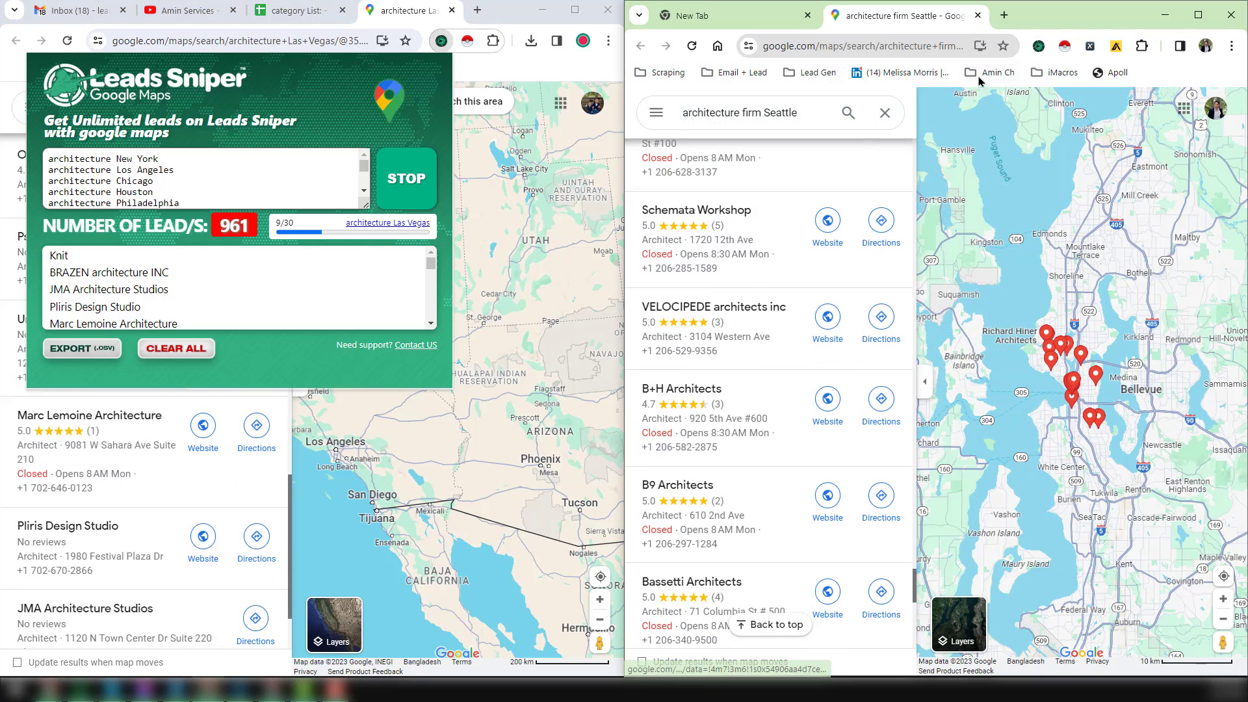
left_click(1038, 46)
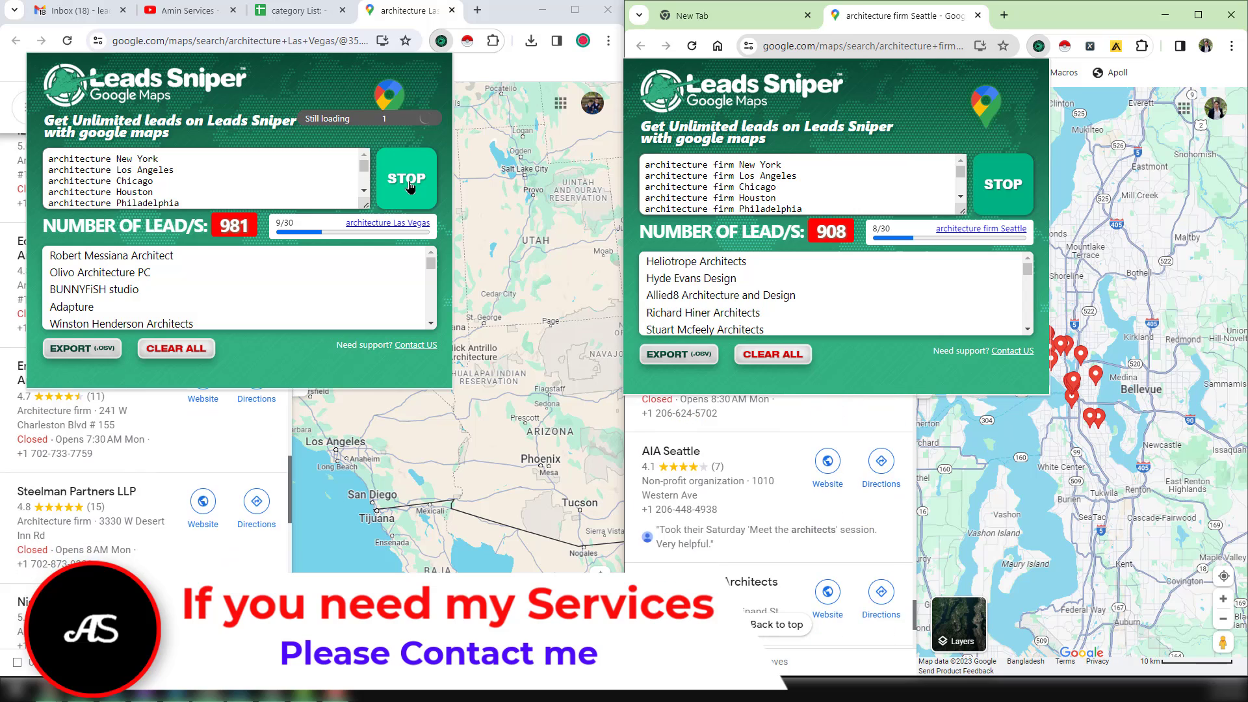
left_click(406, 189)
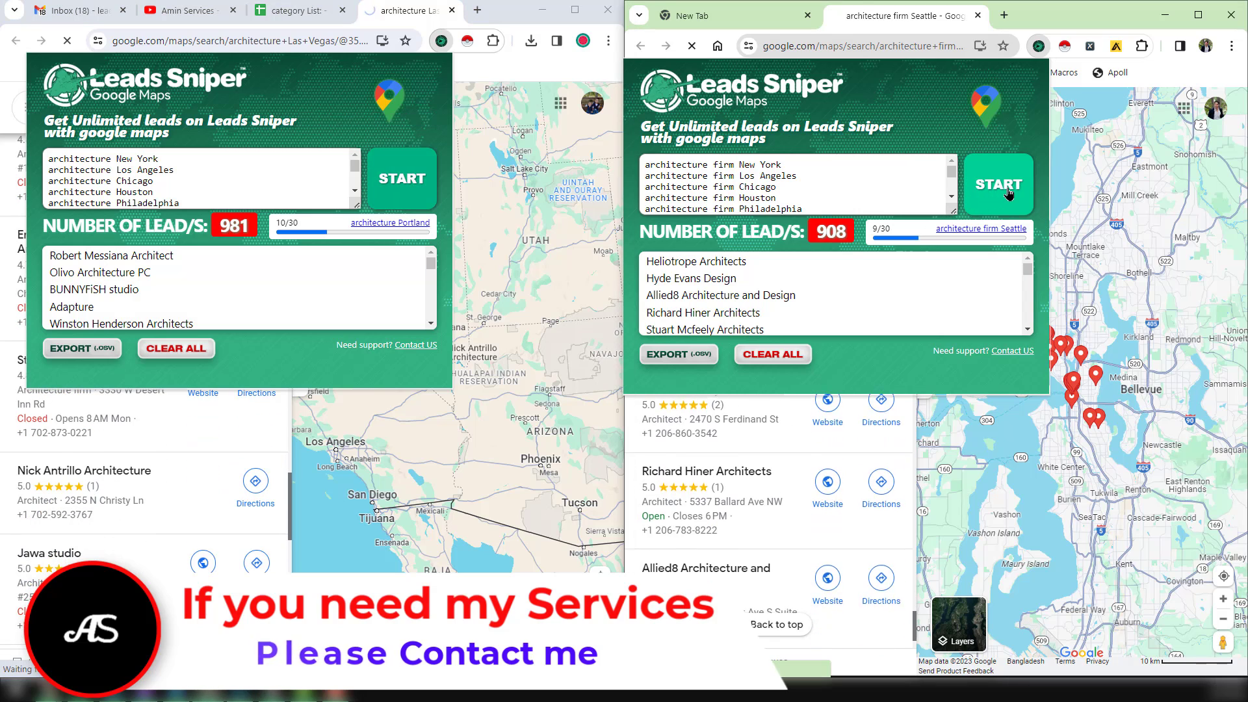
Step: Stop the second scrape at 908 leads, maximize the first window, and show its 981 leads
left_click(978, 210)
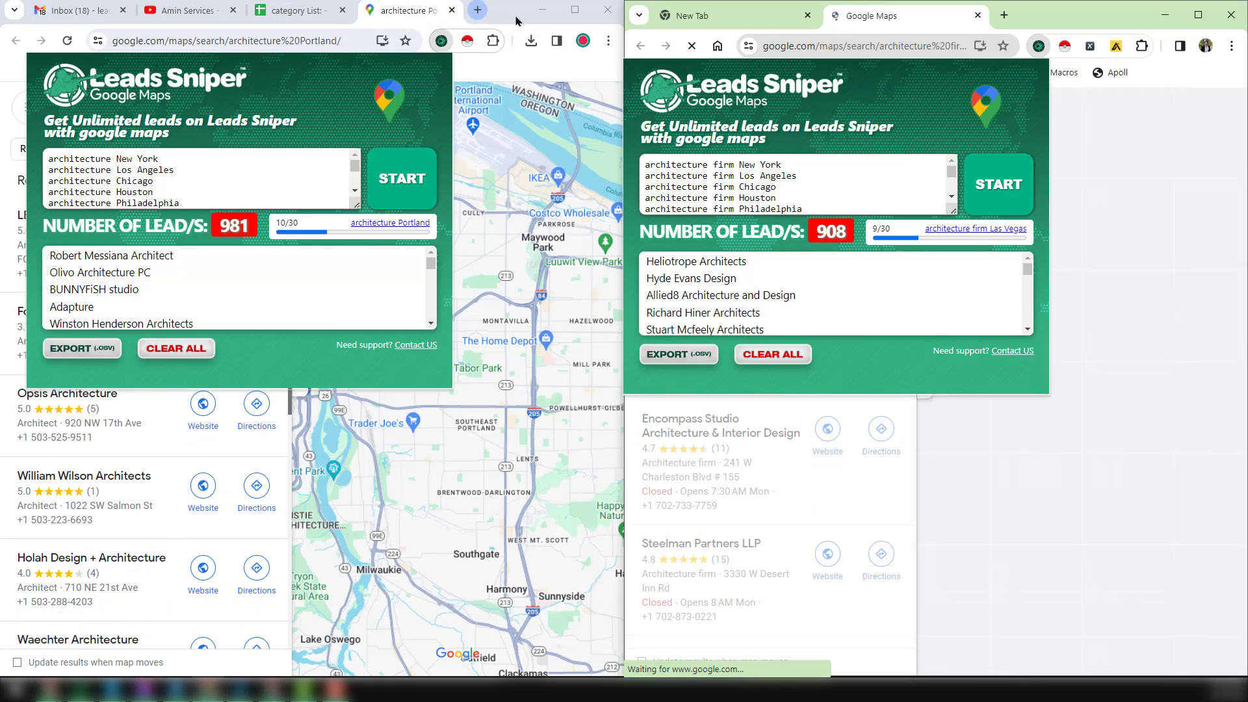
left_click(575, 12)
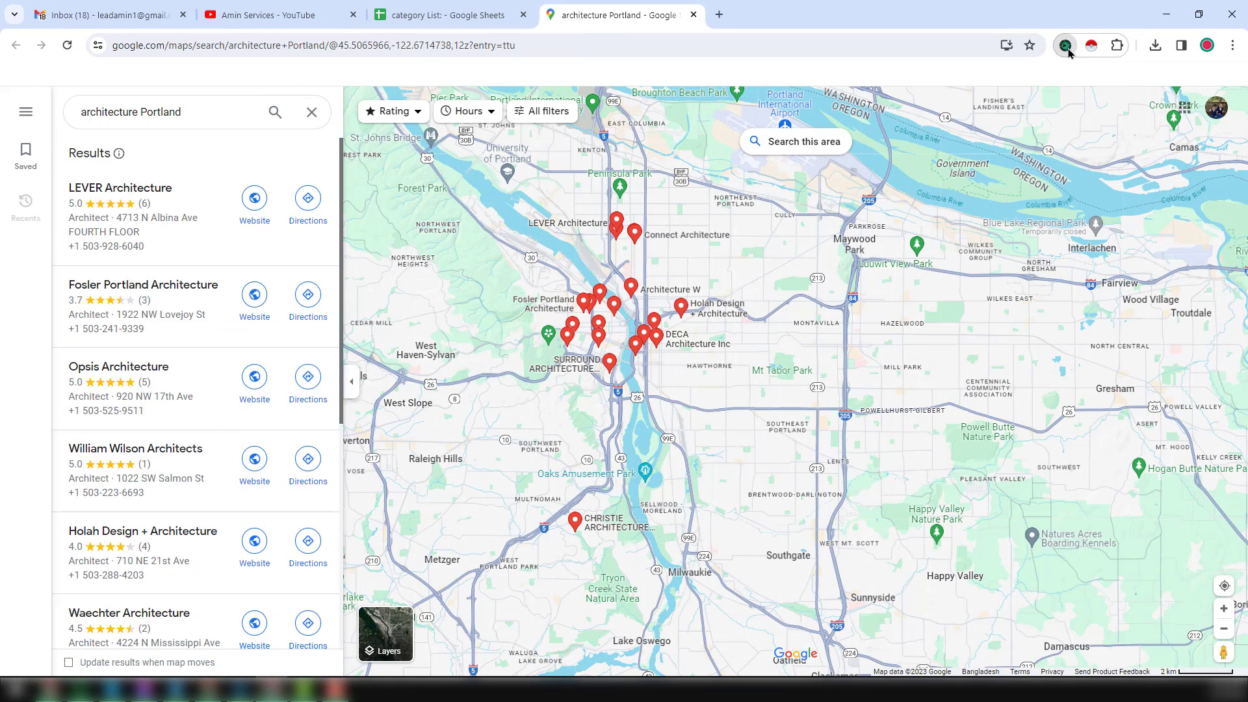
left_click(1068, 49)
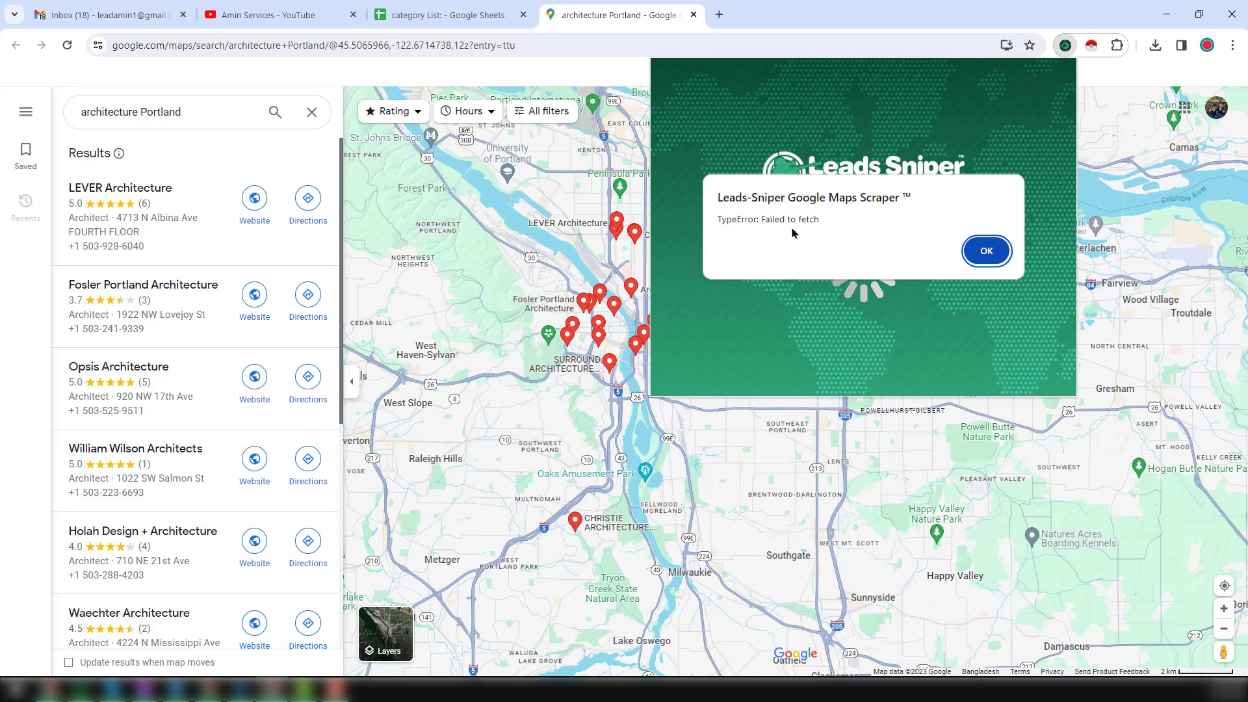
left_click(989, 253)
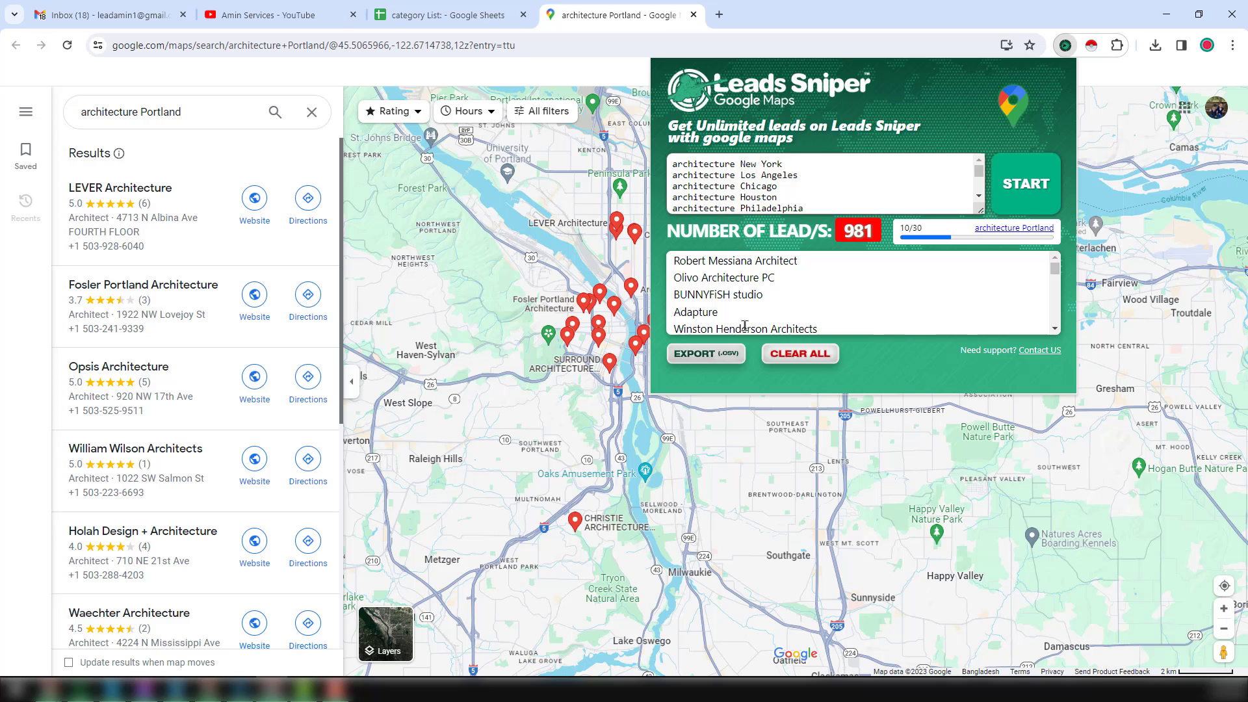
Step: Export all 981 leads to CSV and open architecture-New-York-(12-23-2023) in Excel
left_click(705, 355)
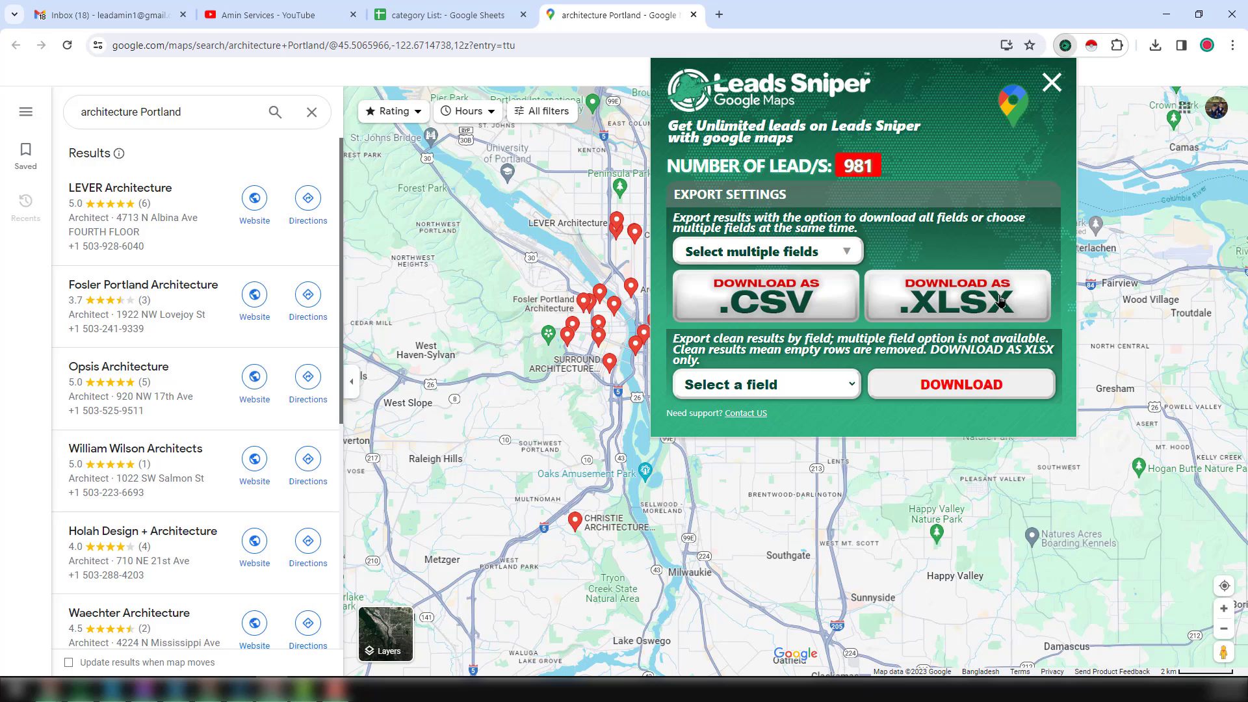
left_click(807, 304)
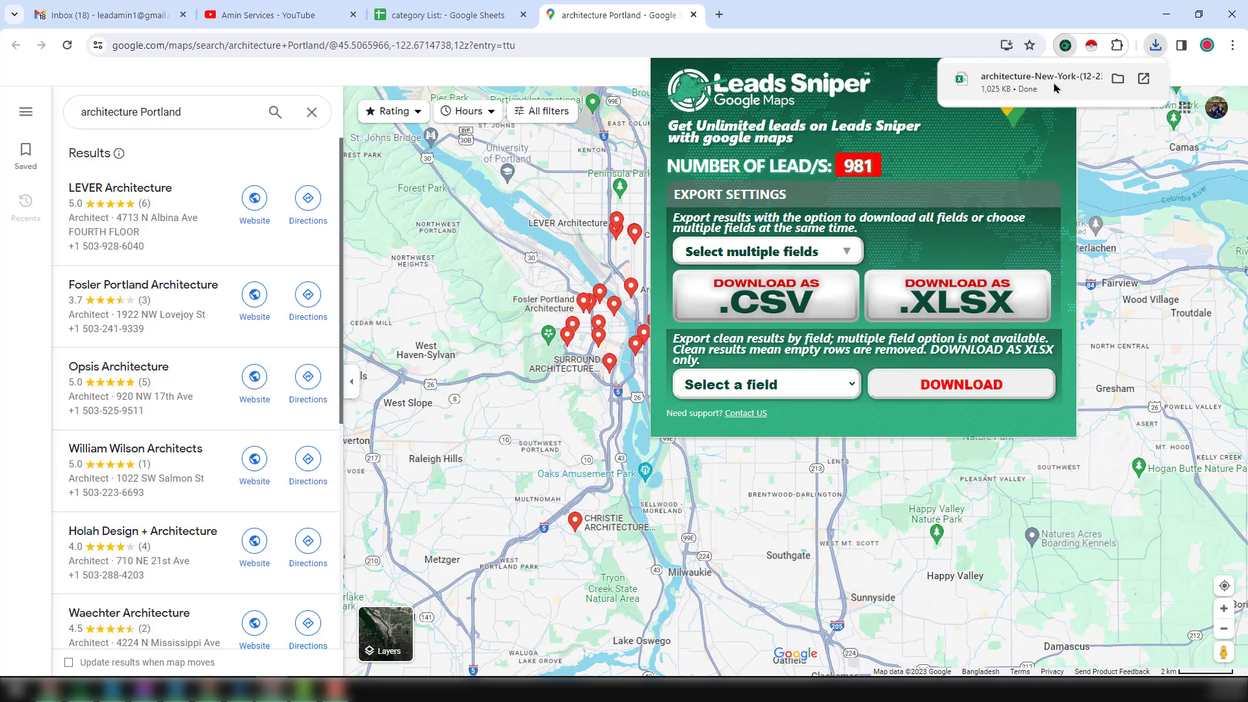
left_click(1142, 79)
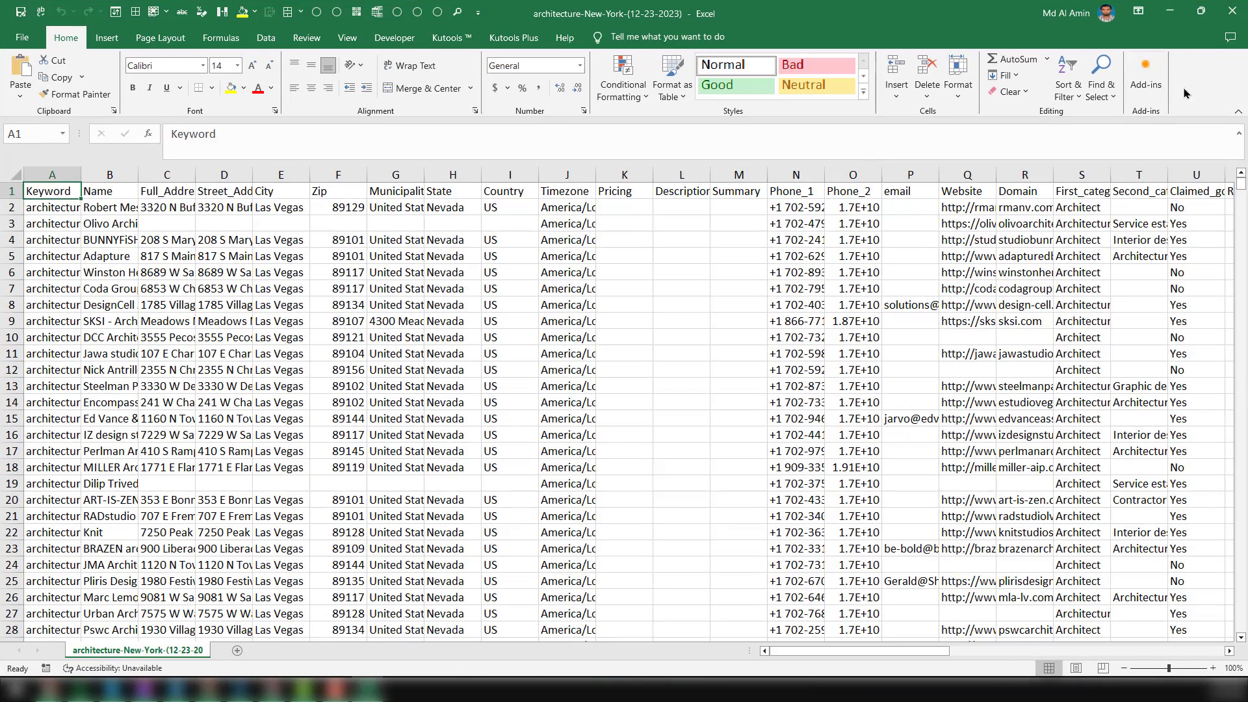
Step: Widen every column of the architecture sheet to the same larger width
left_click(15, 174)
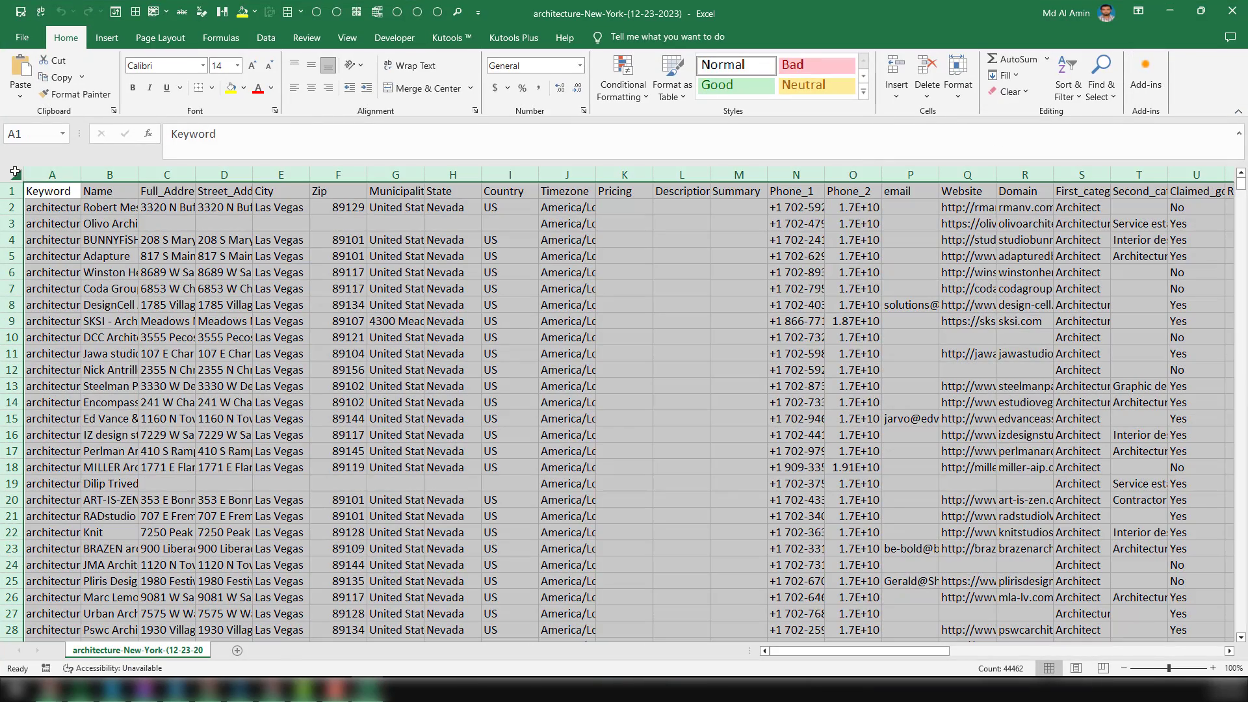
left_click(137, 8)
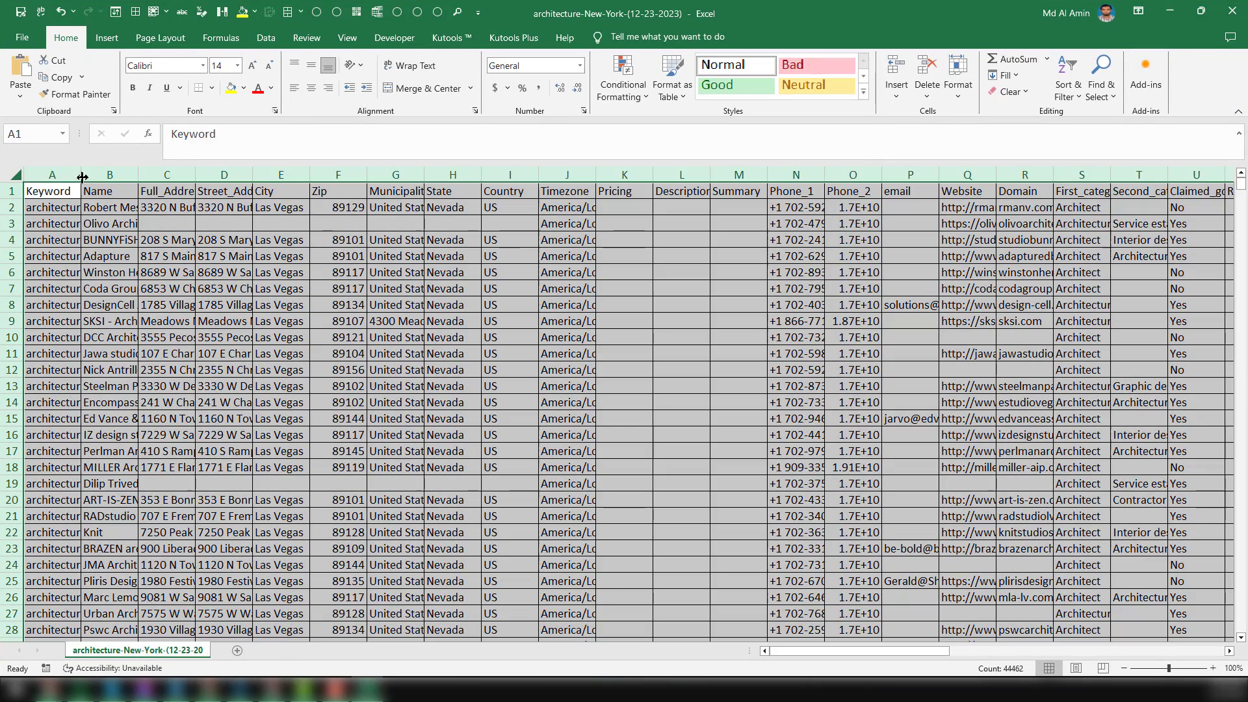
left_click_drag(137, 174, 174, 175)
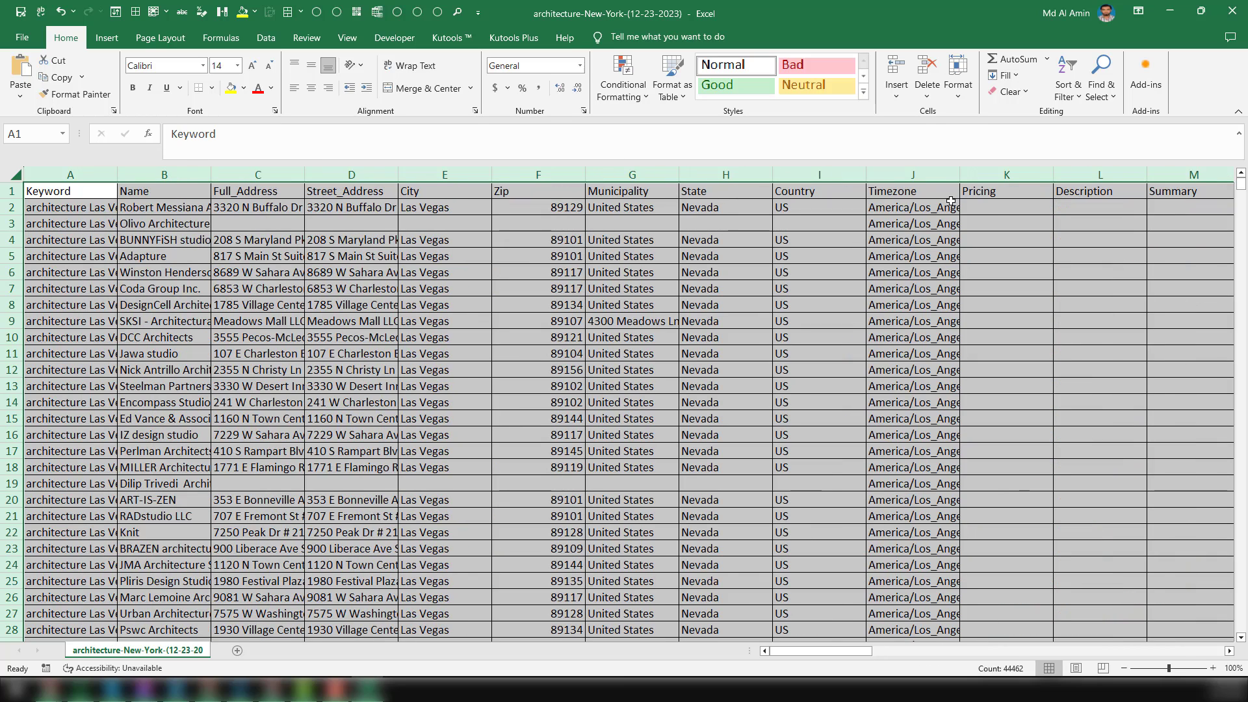
left_click(1018, 206)
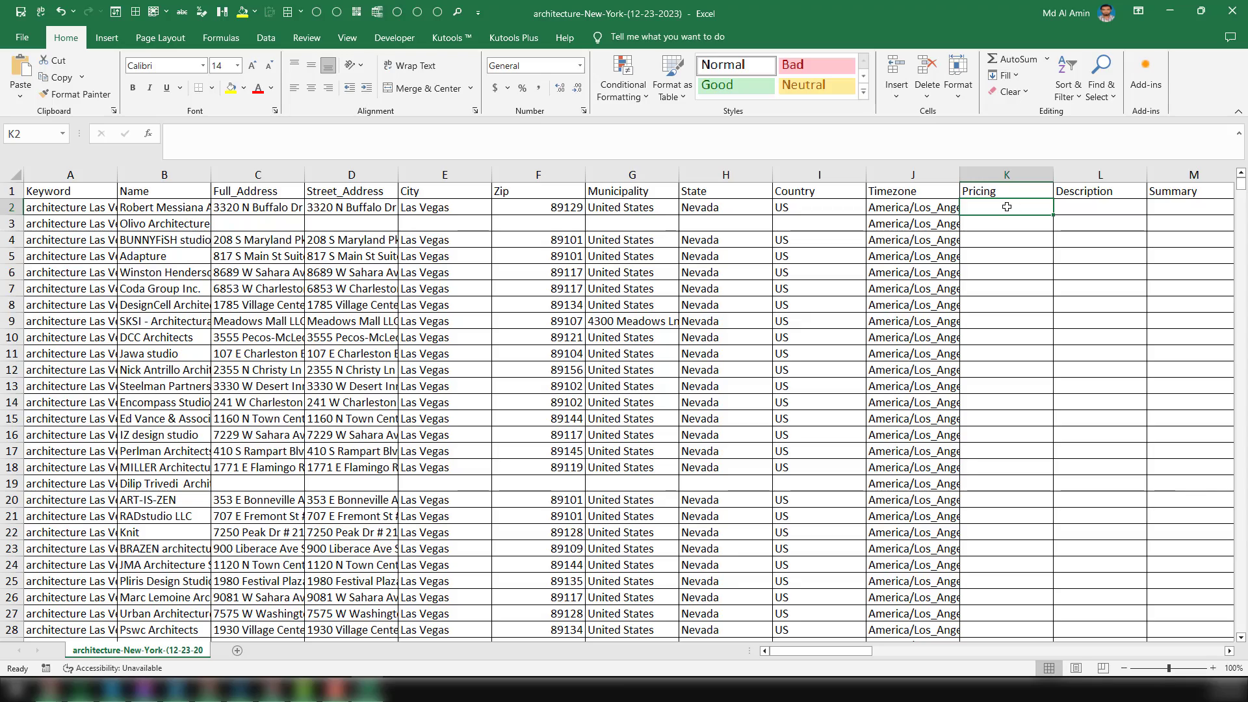
Step: Review the email, Website, Domain and category values for the first business
key("Right")
key("Right")
key("Right")
key("Right")
key("Right")
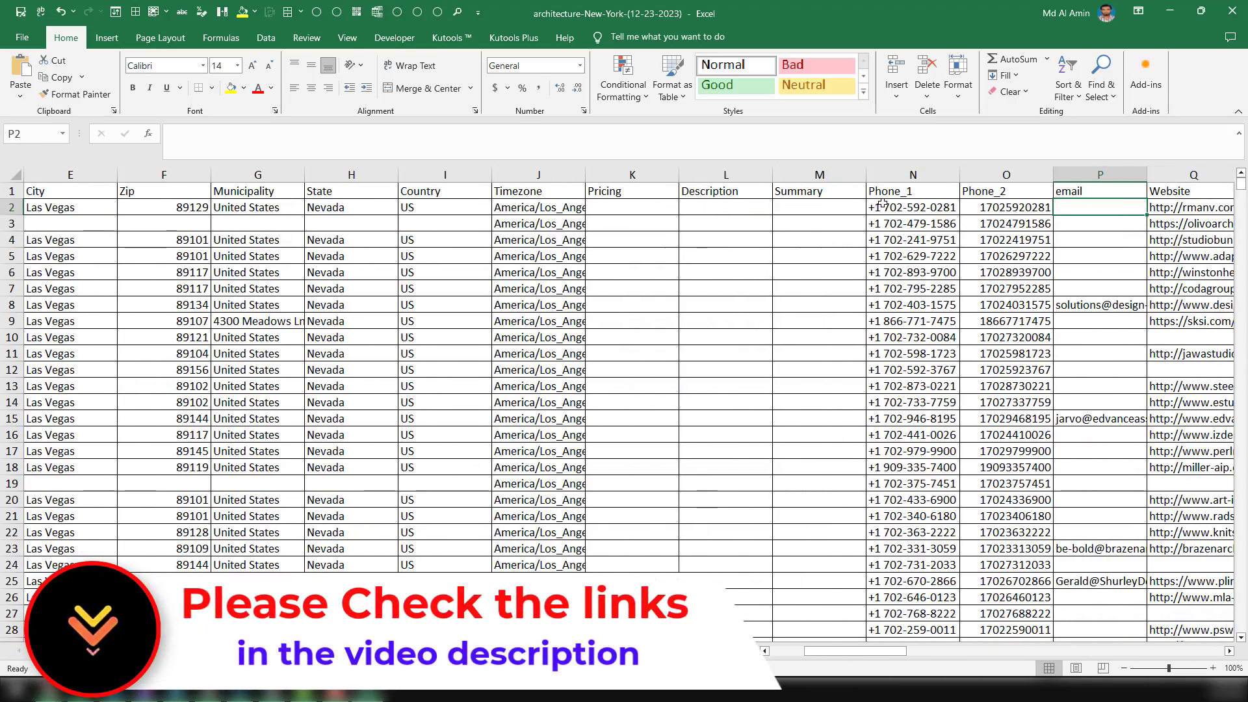
key("Right")
key("Right")
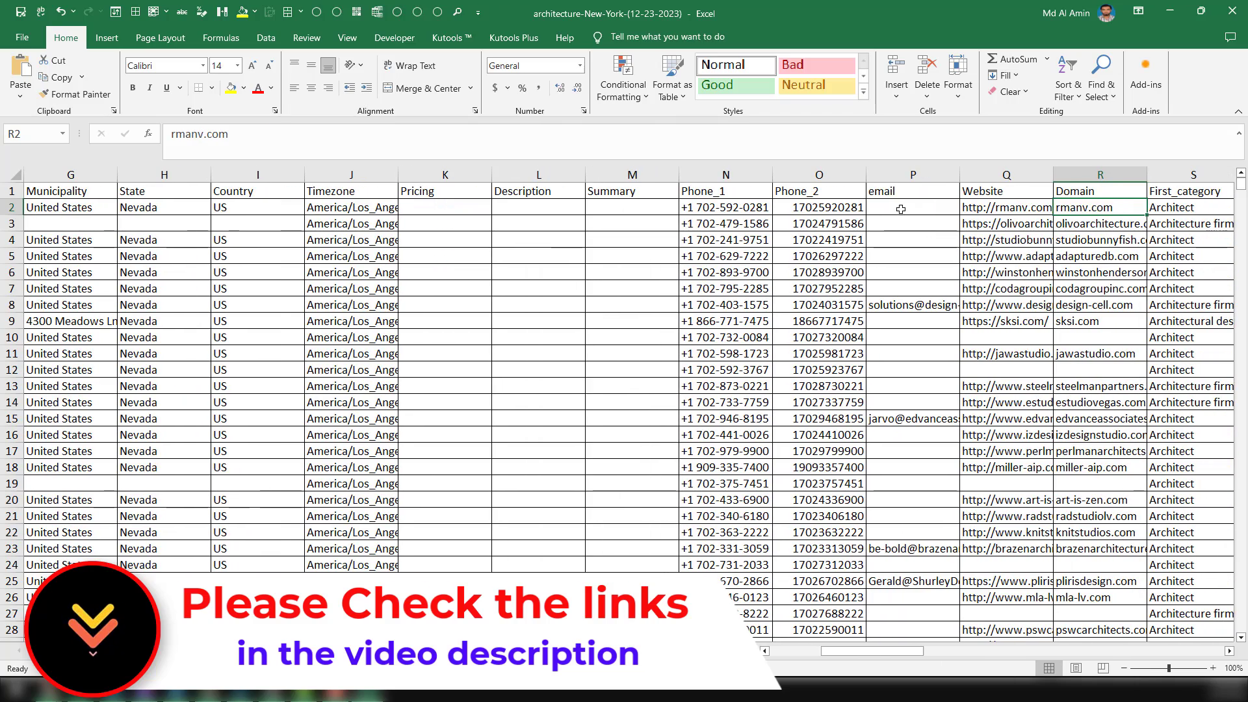
key("Left")
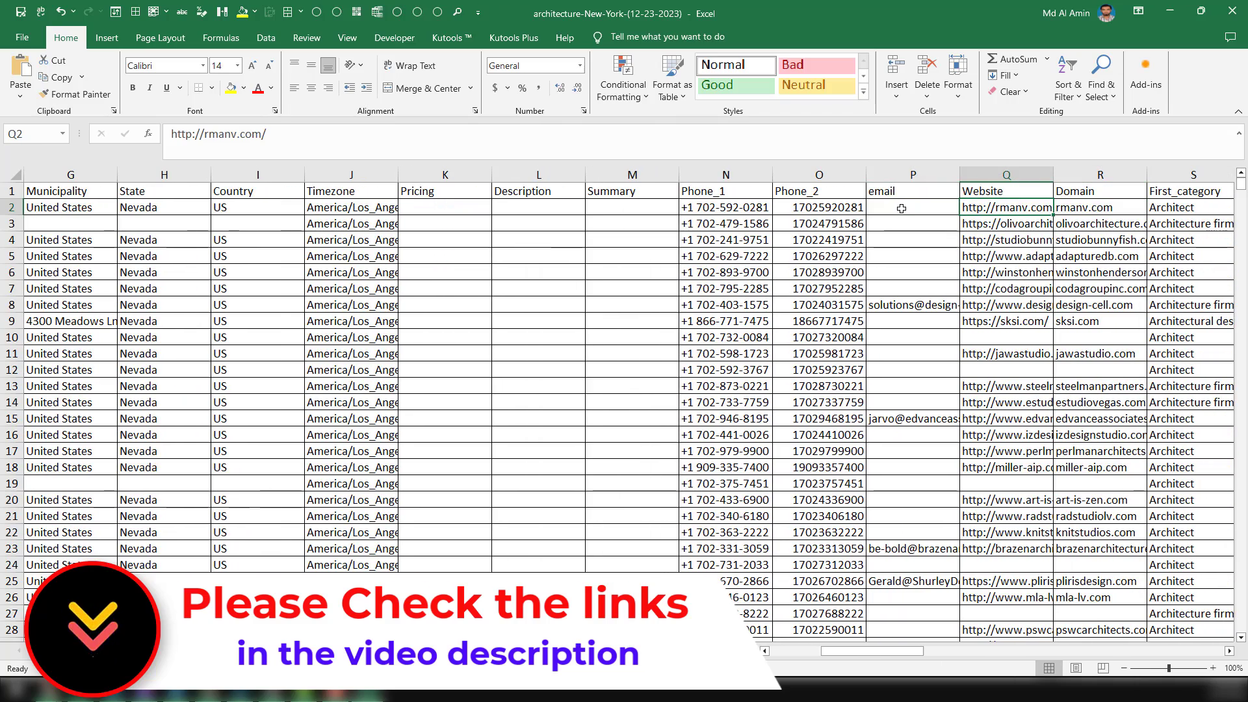
key("Right")
key("Right")
key("Right")
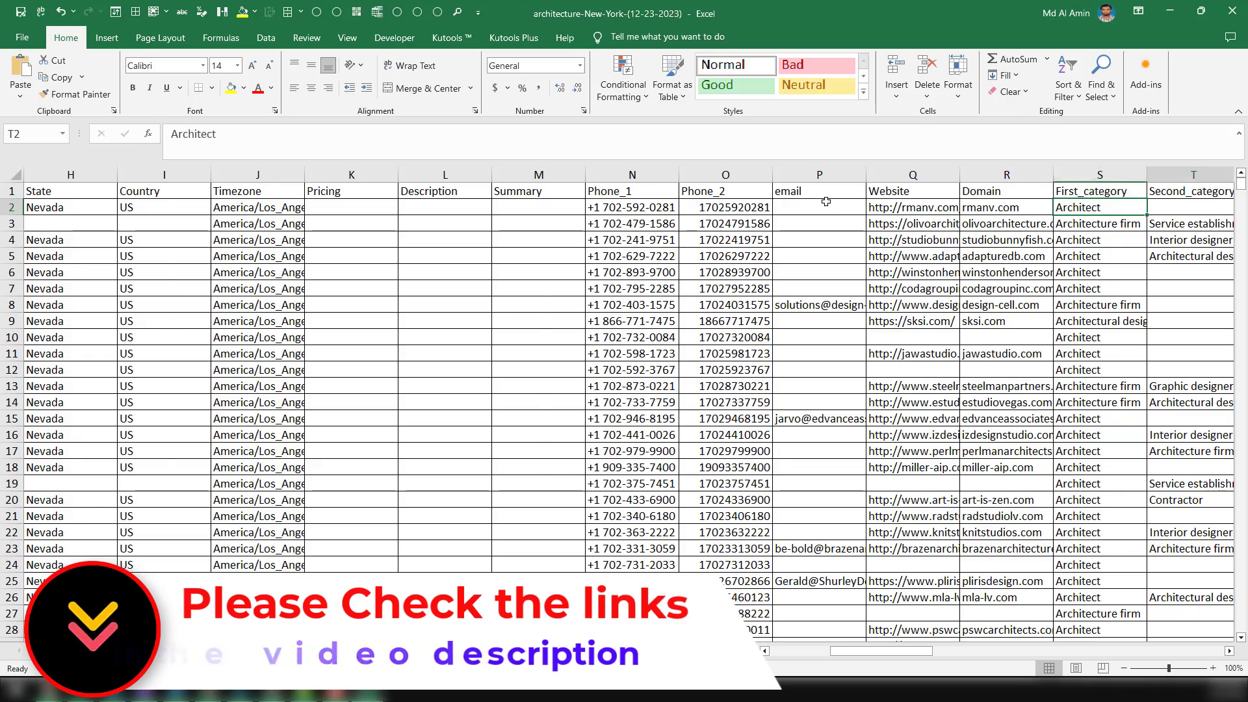
key("Right")
left_click(795, 206)
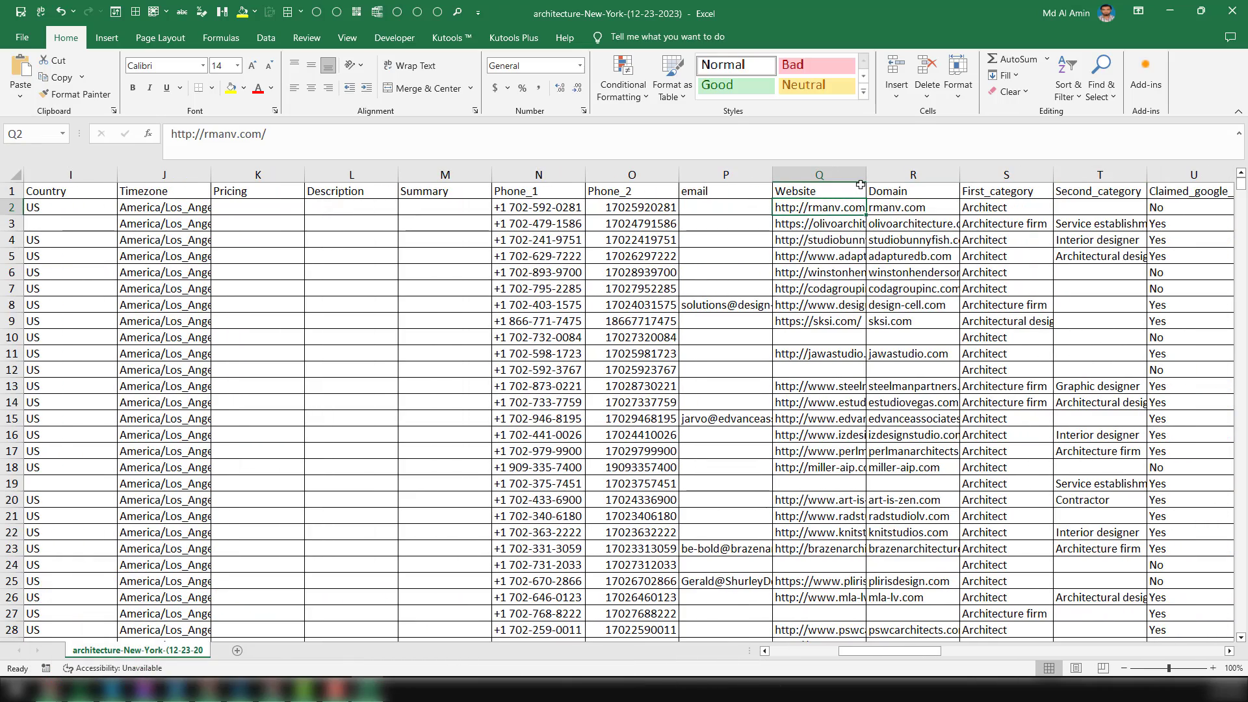
Step: Scan across the opening-hours, location, image, social link, review count and Pricing columns
key("Right")
key("Right")
key("Right")
key("Right")
key("Right")
key("Right")
key("Right")
key("Right")
key("Right")
key("Right")
key("Right")
key("Right")
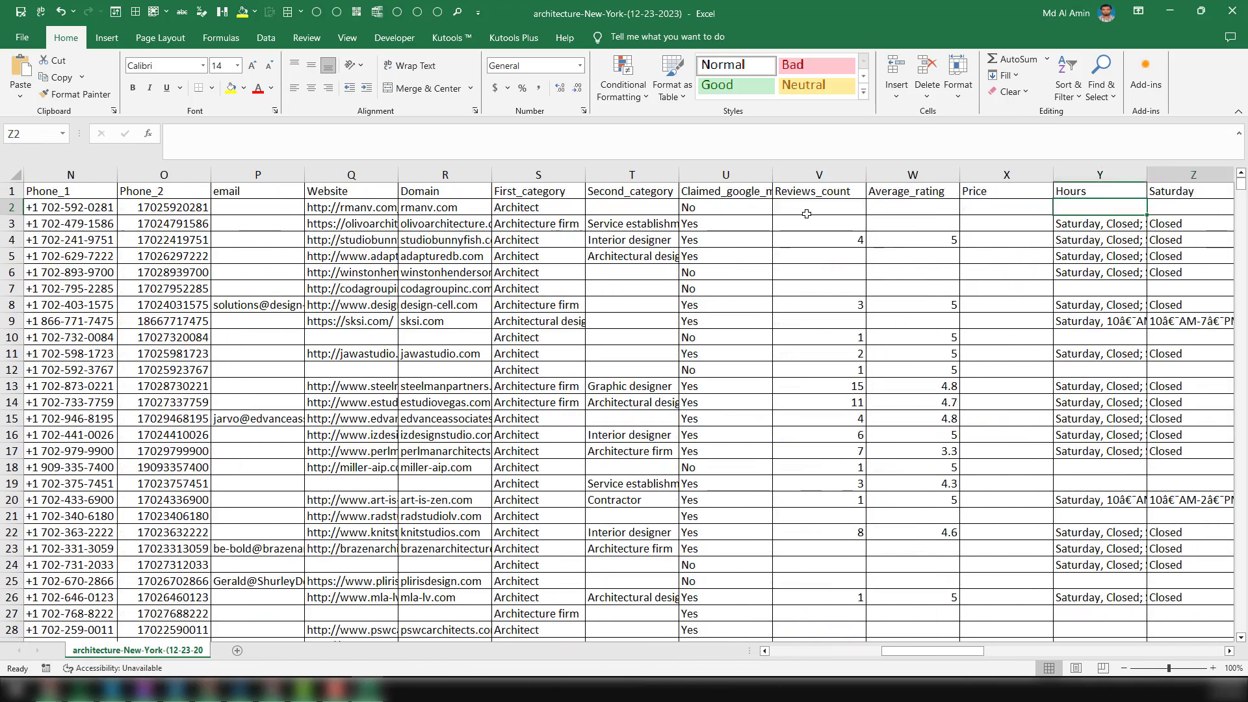
key("Right")
key("Right")
key("Right")
key("Right")
key("Right")
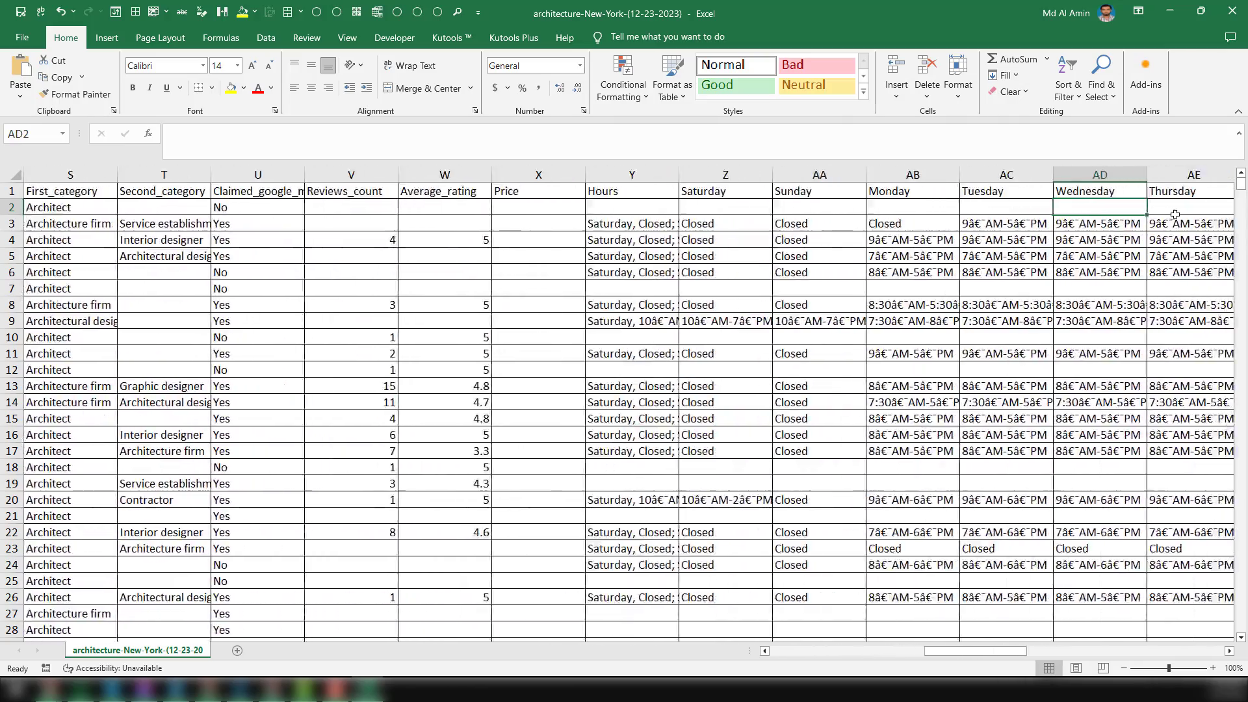
key("Right")
key("Right")
key("Right")
key("Right")
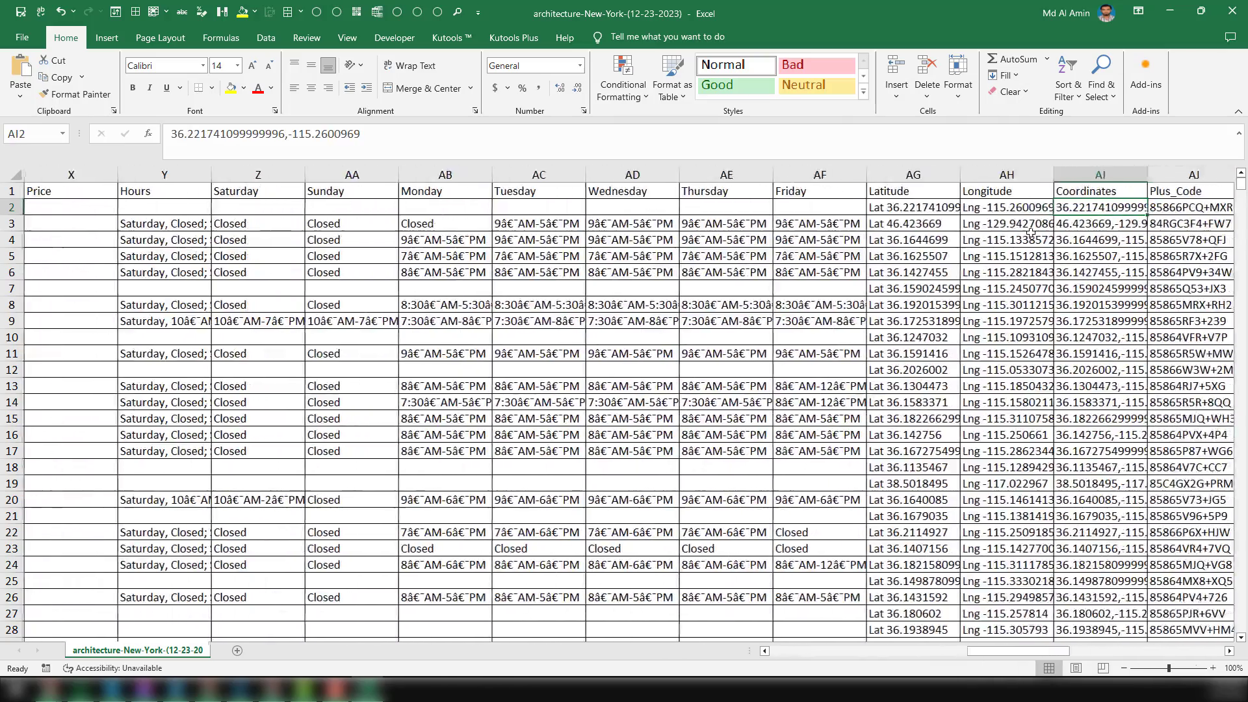
key("Right")
key("Right")
key("Right")
key("Right")
key("Right")
key("Right")
key("Right")
key("Right")
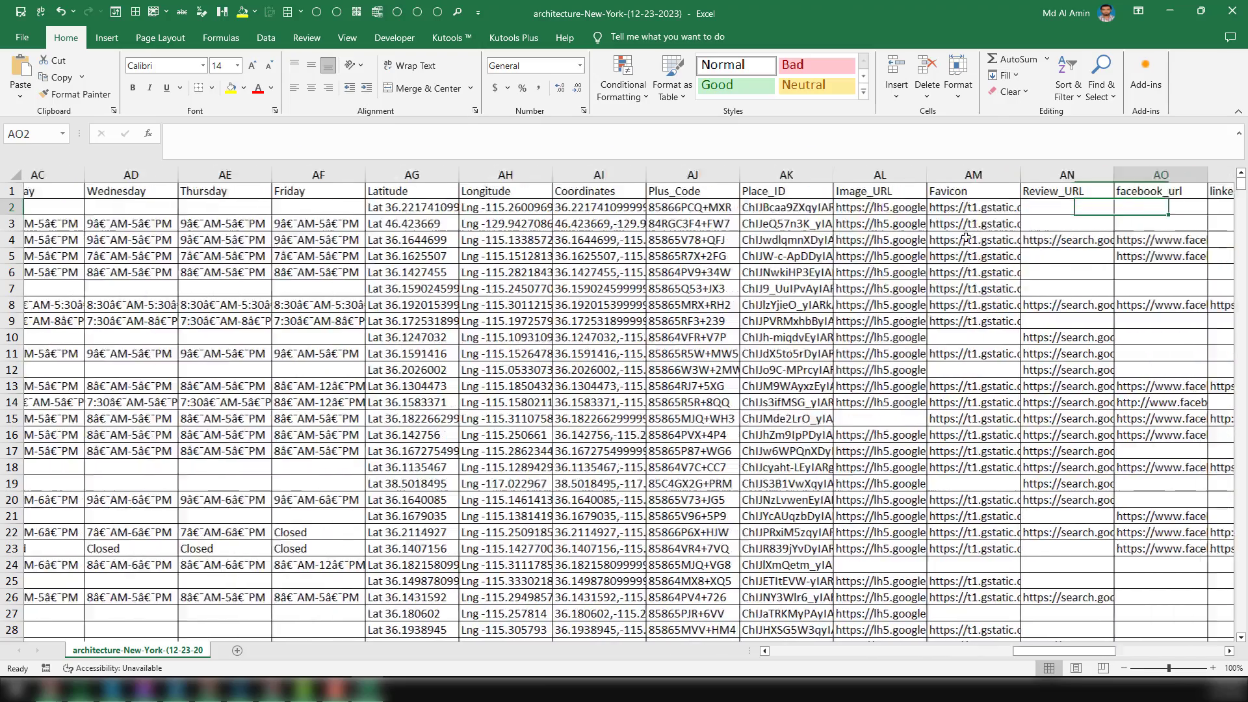
key("Left")
key("Left")
key("Left")
key("Left")
key("Left")
key("Left")
key("Left")
key("Left")
key("Left")
key("Left")
key("Left")
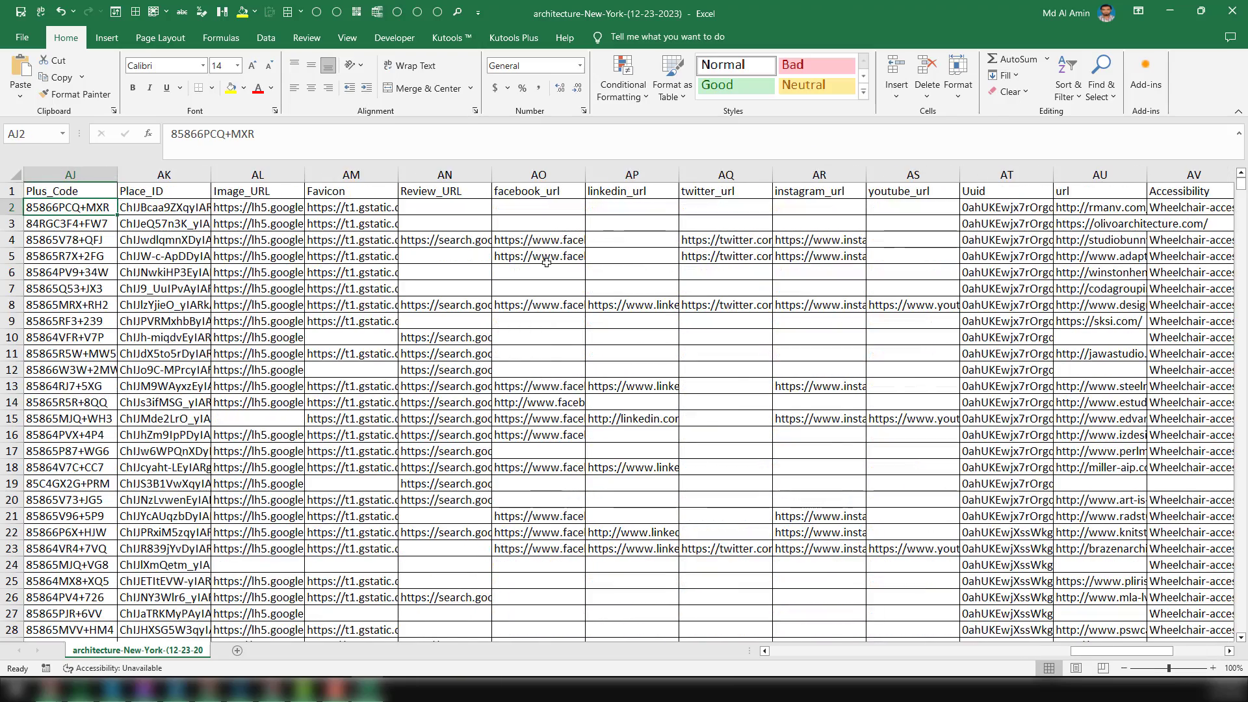
key("Left")
key("Left")
key("Left")
key("Left")
key("Left")
key("Left")
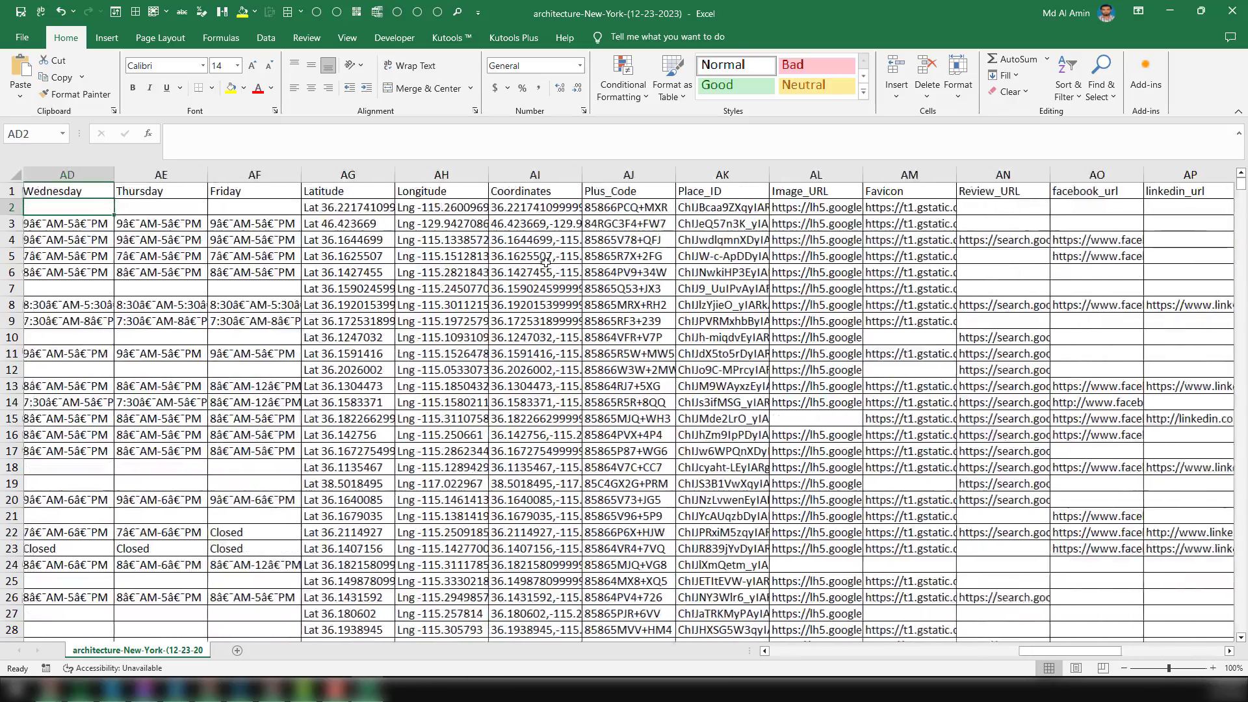
key("Left")
key("Left")
key("Left")
key("Left")
key("Left")
key("Left")
key("Left")
key("Left")
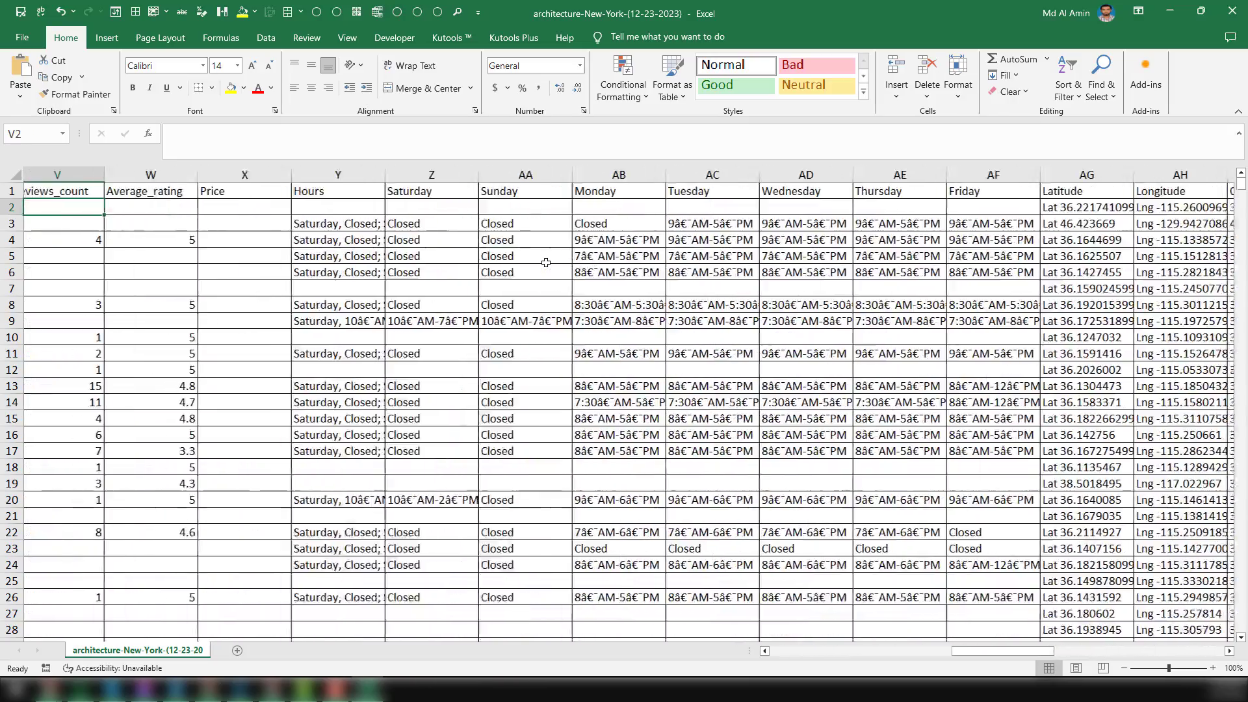
key("Left")
key("Left")
key("Left")
key("Left")
key("Left")
key("Left")
key("Left")
key("Left")
key("Left")
key("Left")
key("Left")
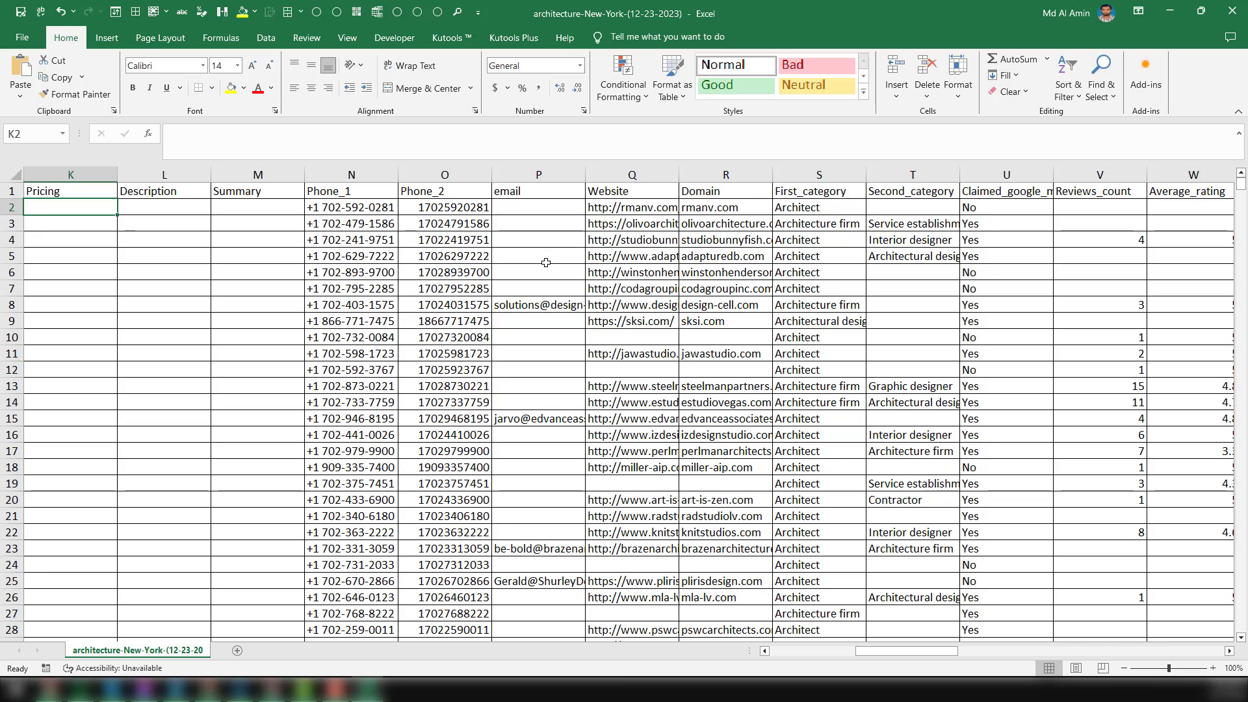
key("Up")
scroll(546, 263, "left", 3)
key("Right")
key("Right")
key("Right")
key("Right")
key("Right")
key("Right")
key("Right")
key("Right")
key("Right")
key("Right")
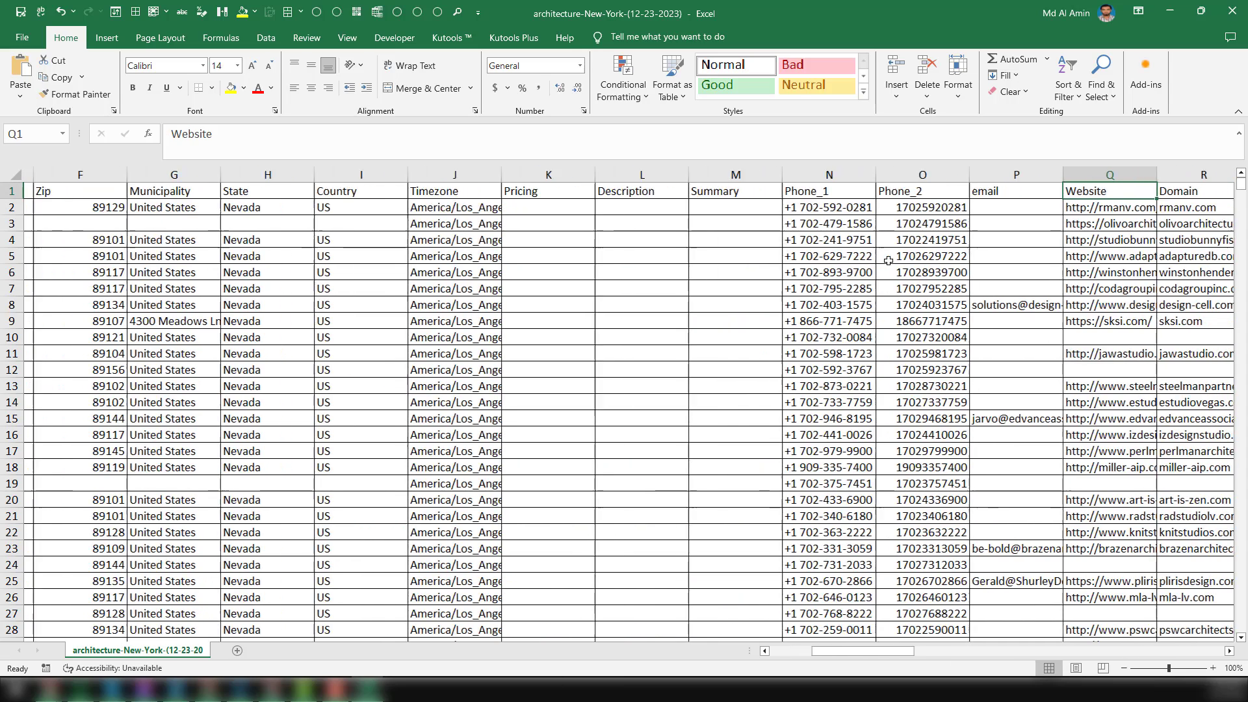
key("Right")
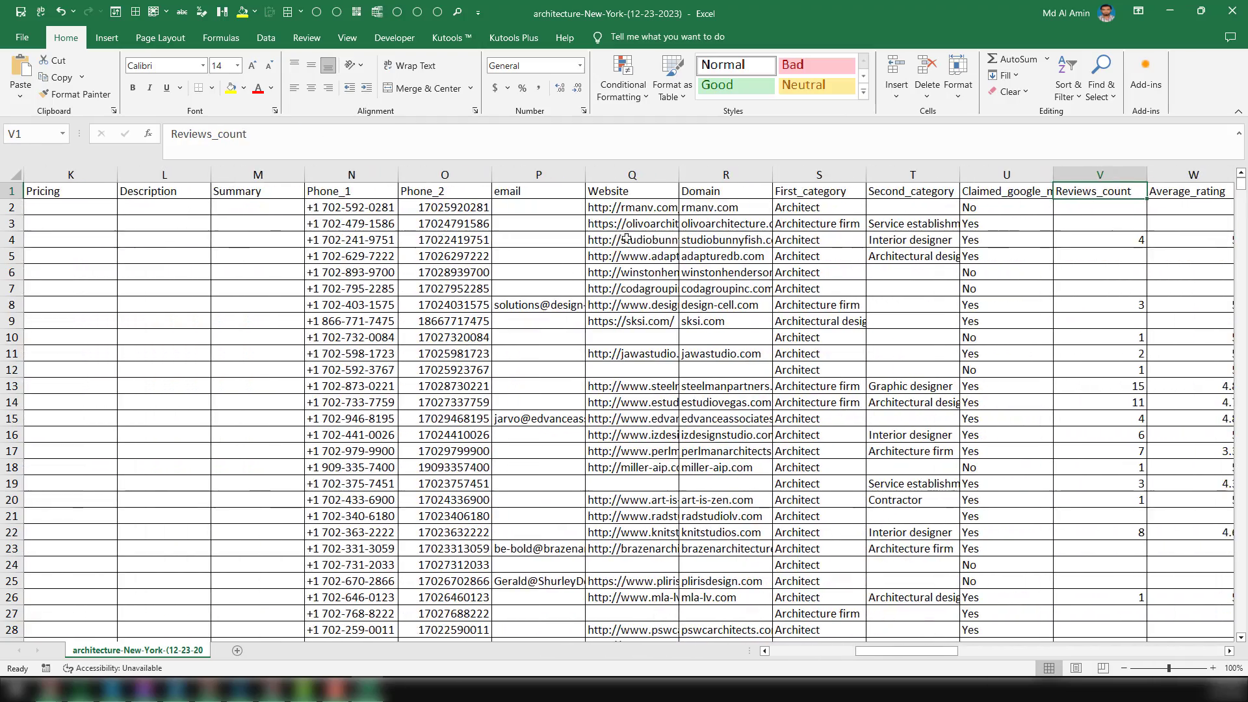
Step: Widen the email column P and Website column Q to show full addresses and URLs
left_click(542, 207)
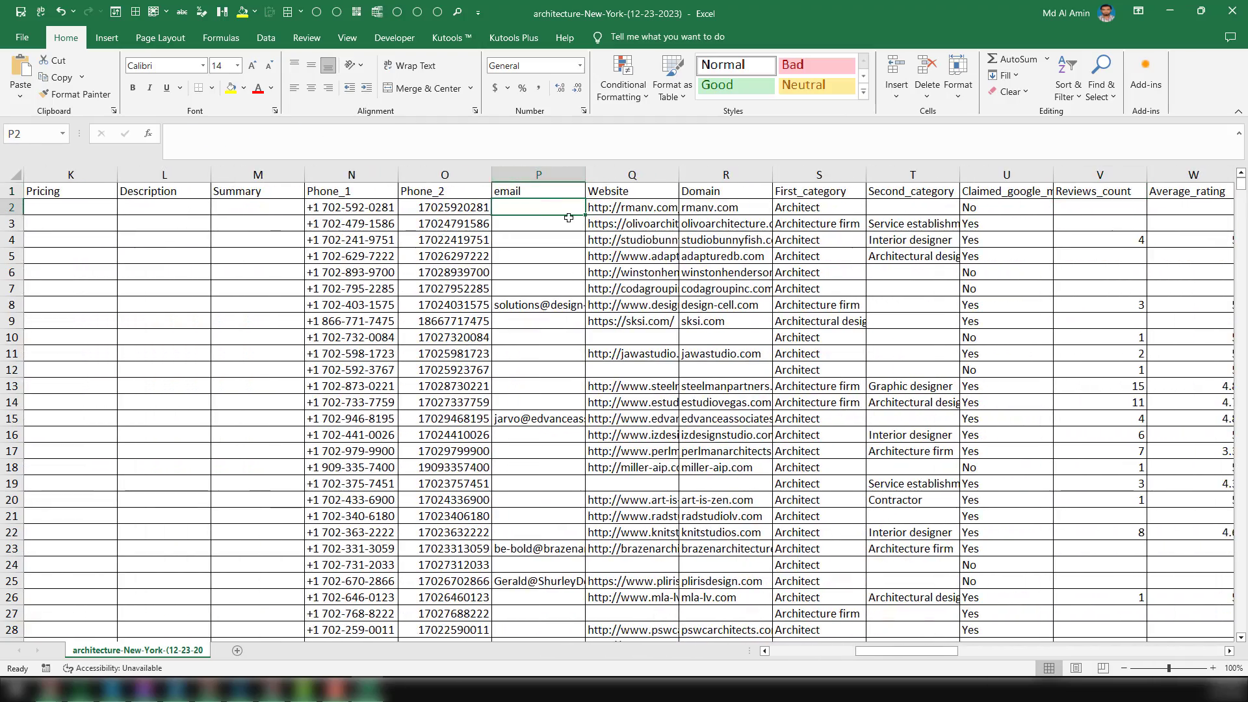
left_click_drag(584, 178, 681, 178)
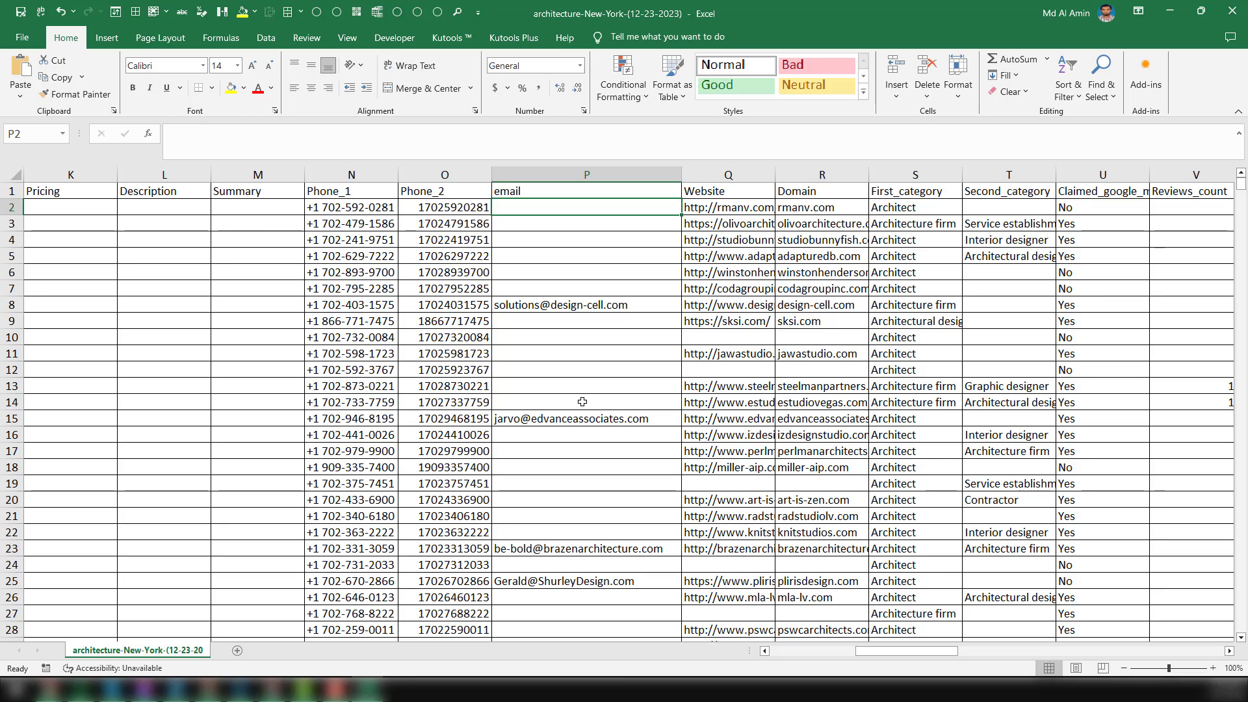
left_click(620, 305)
left_click_drag(779, 177, 874, 181)
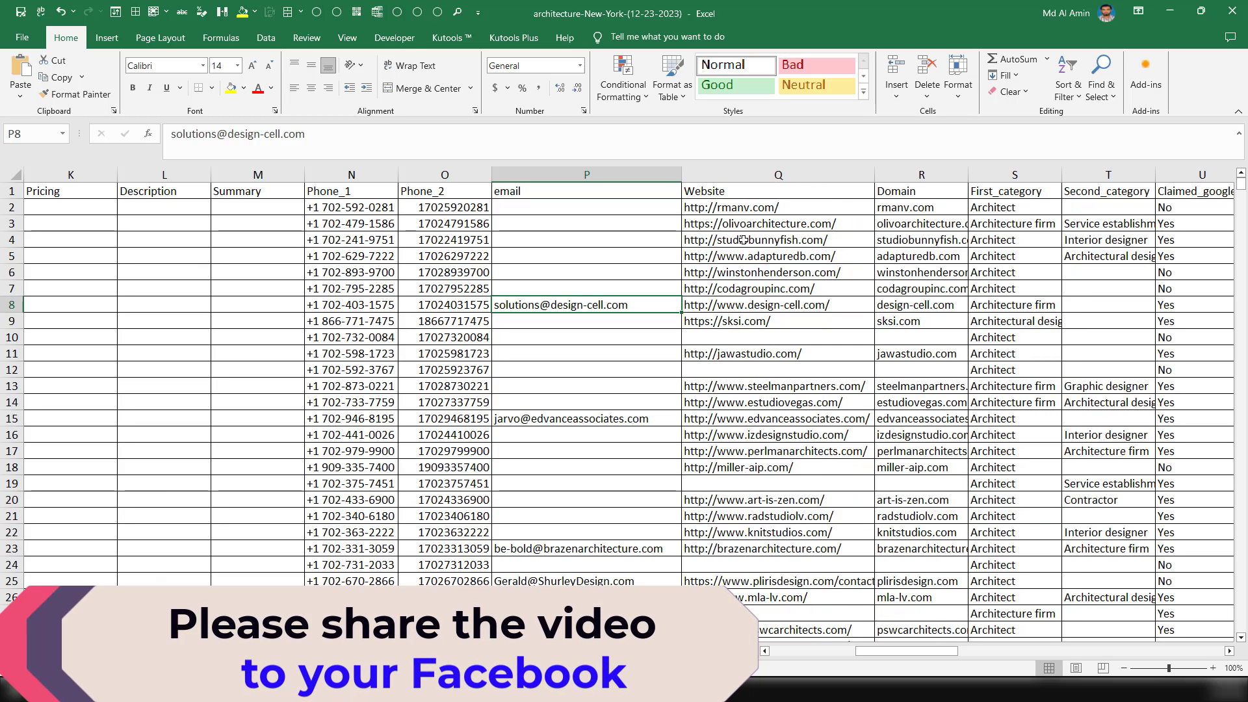
left_click(769, 206)
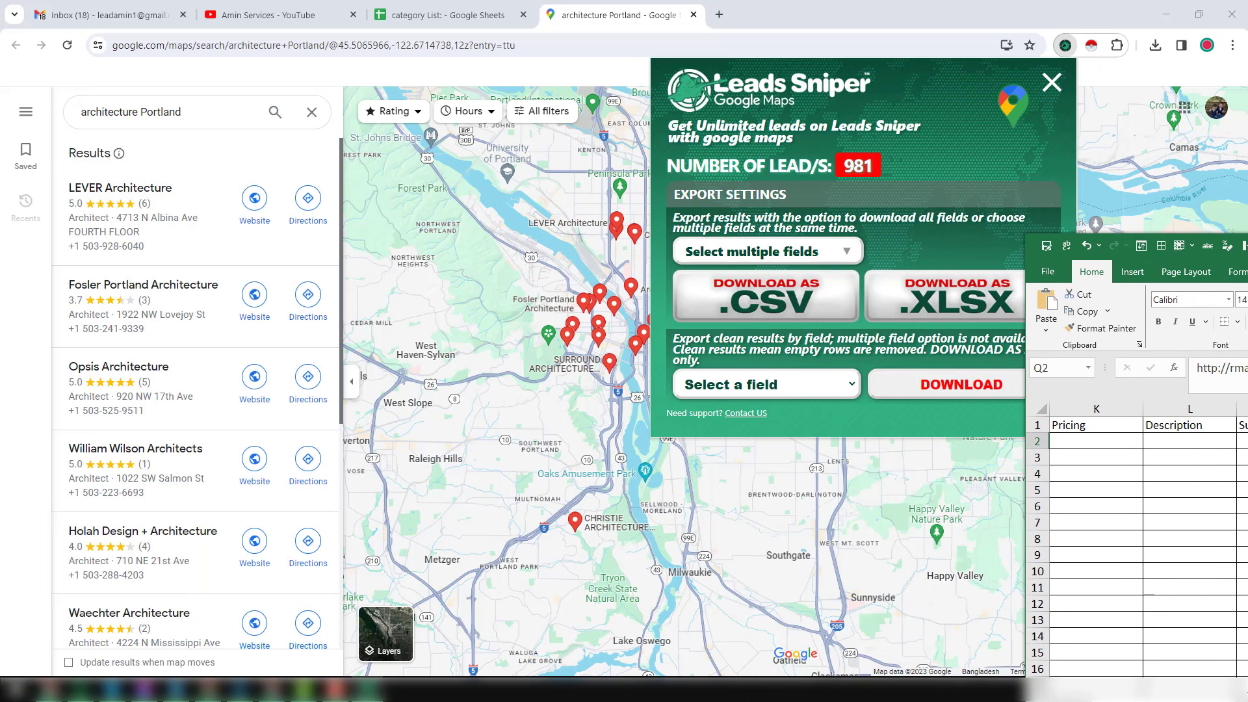
Step: Close the Maps scraper popup and go to leads-sniper.com in a new tab
left_click(648, 19)
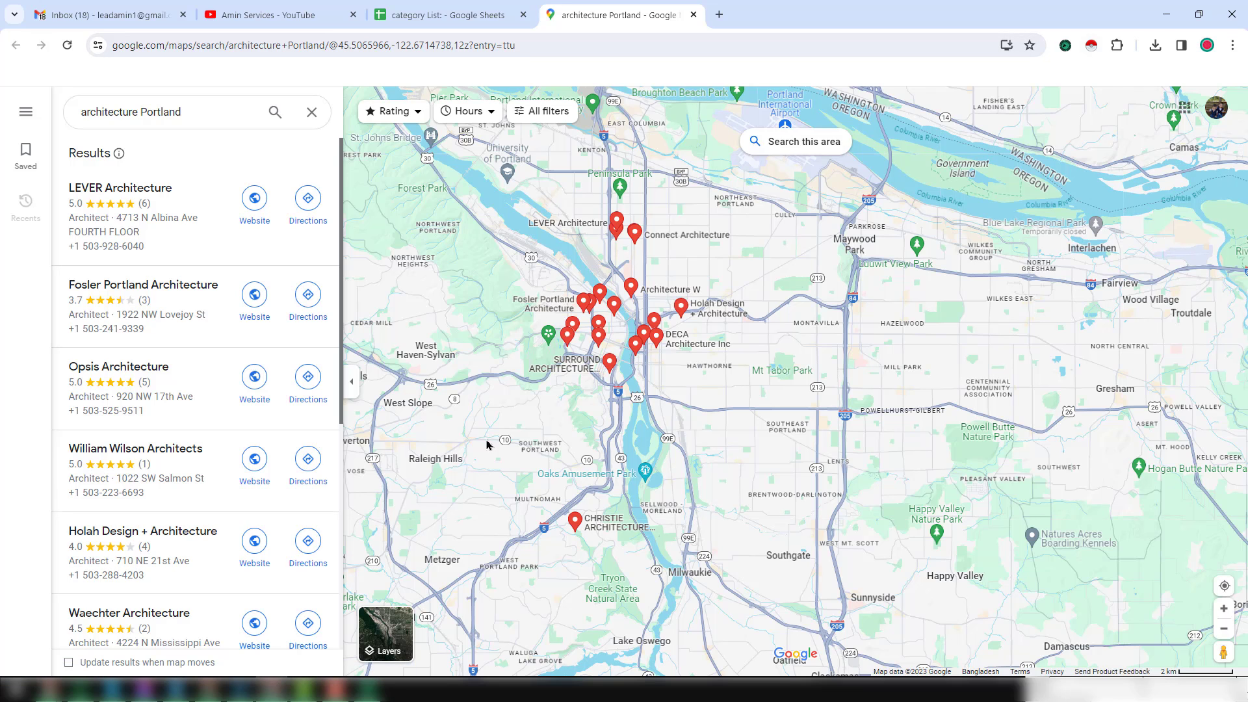
left_click(718, 16)
left_click(713, 45)
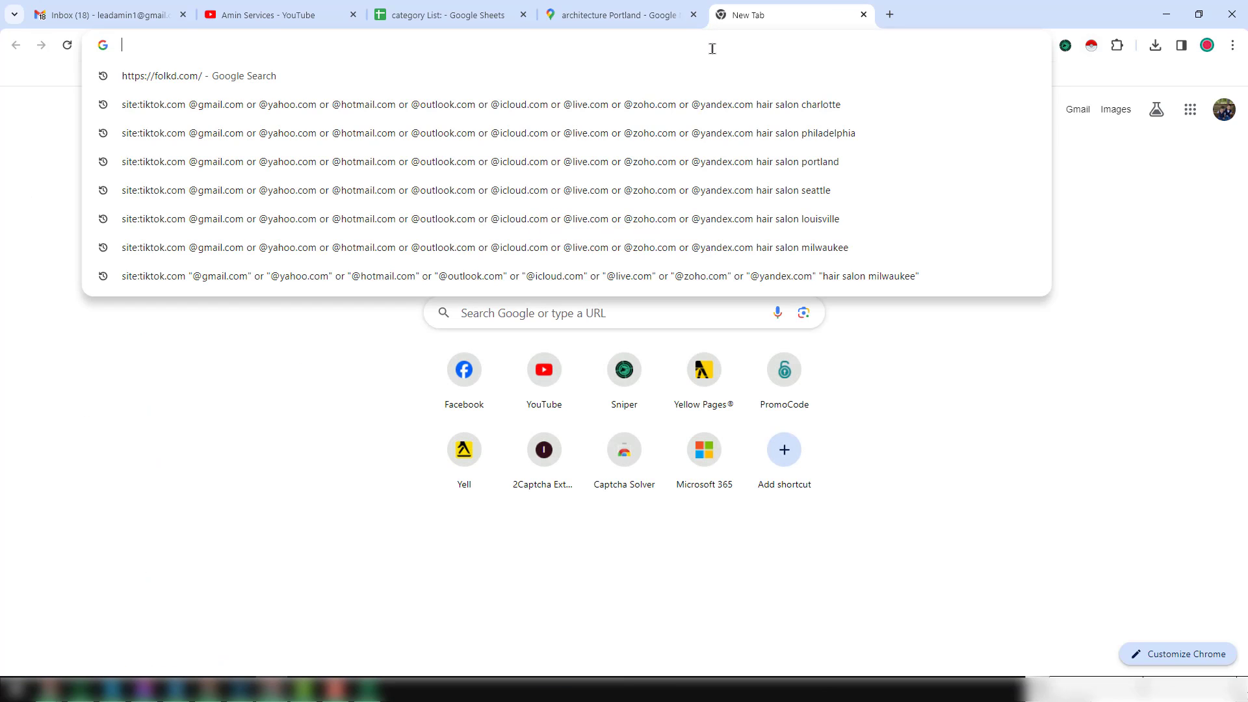
type("lea")
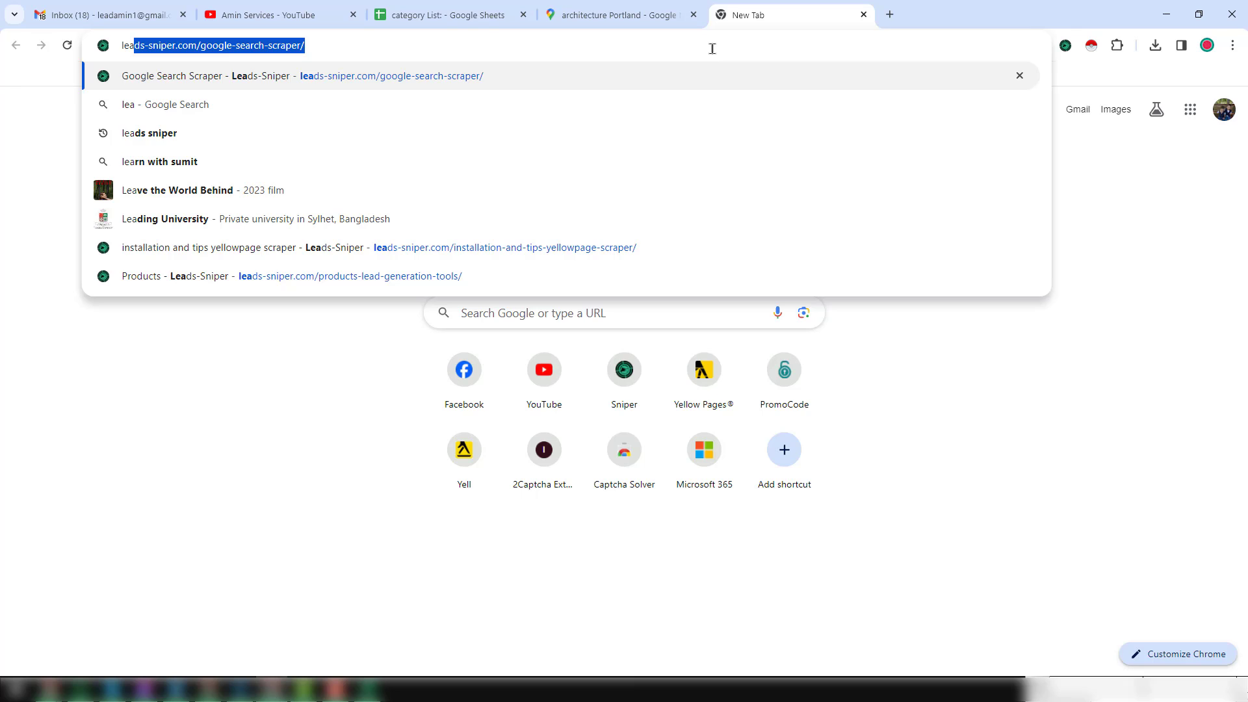
key("Return")
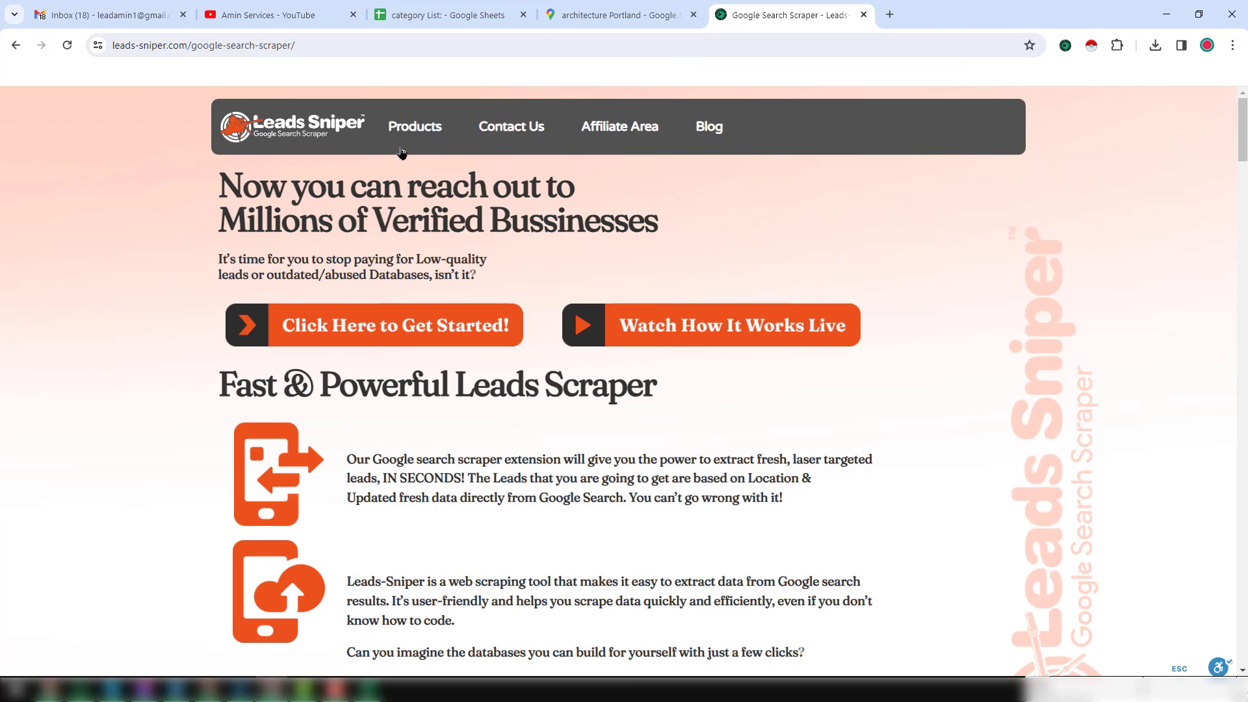
Step: Open the Products > Domain Email Extractor page and scroll down through it
mouse_move(445, 141)
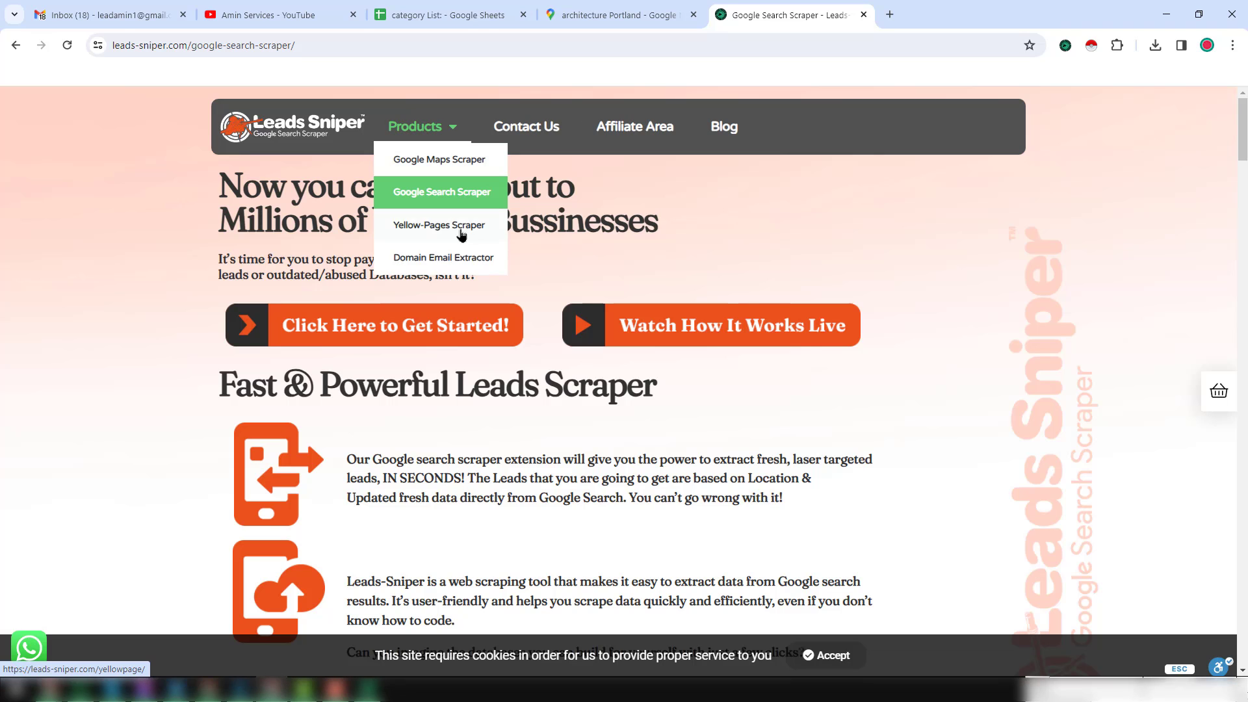
left_click(496, 258)
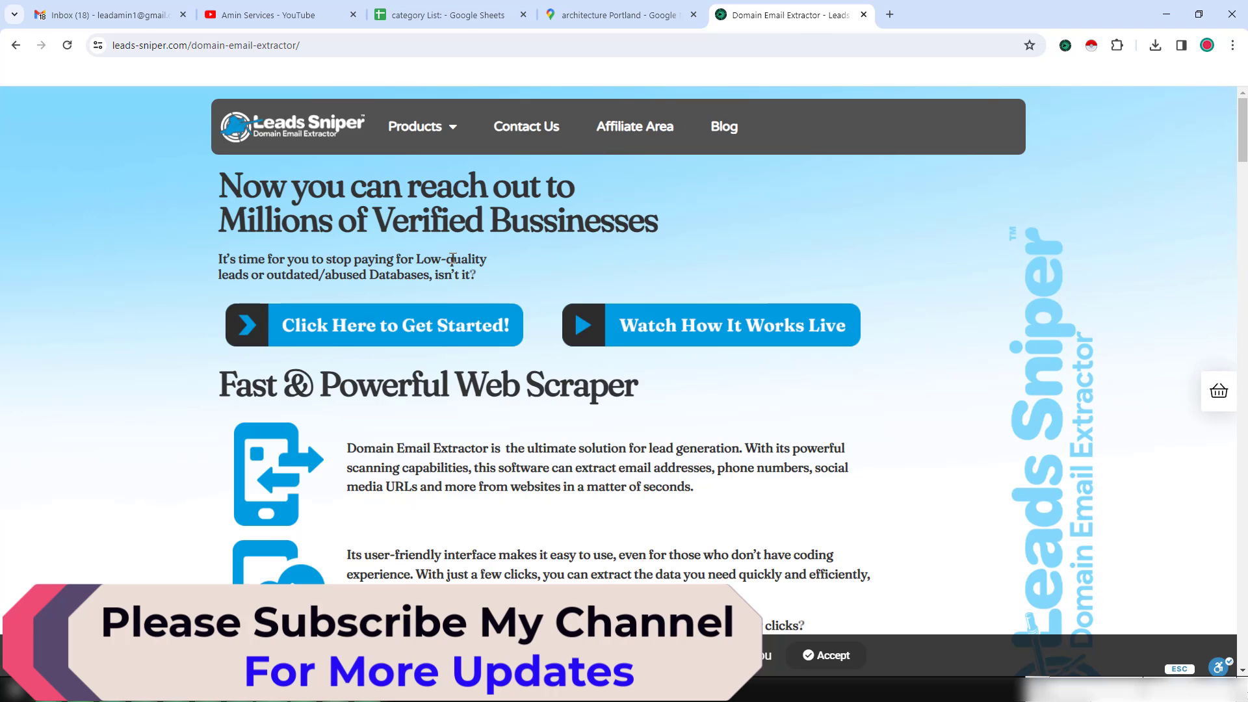
scroll(455, 254, "down", 1)
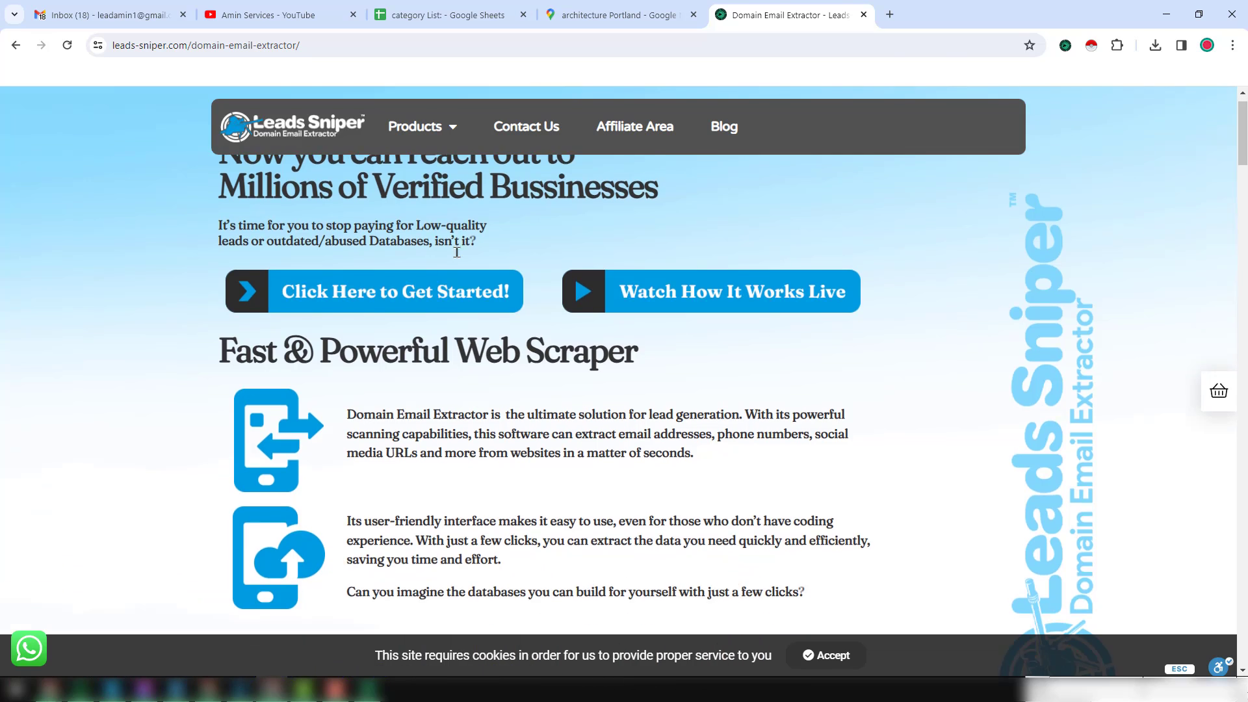
scroll(457, 253, "down", 1)
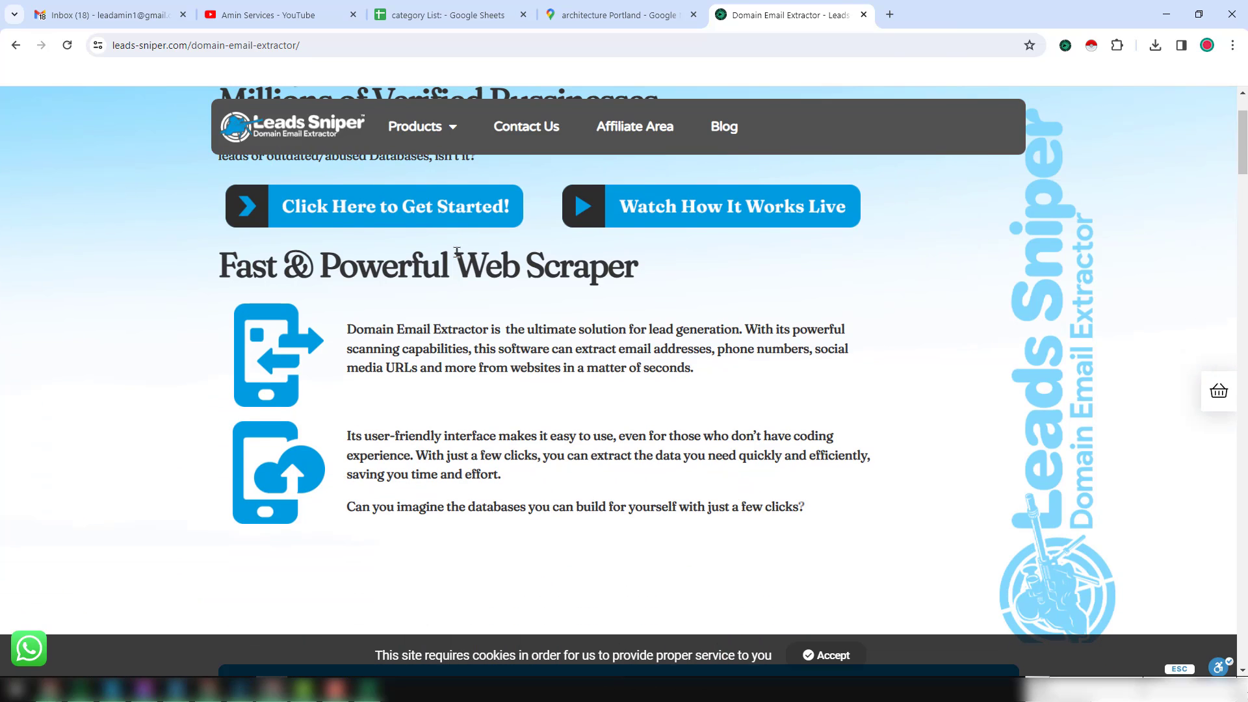
scroll(598, 368, "down", 10)
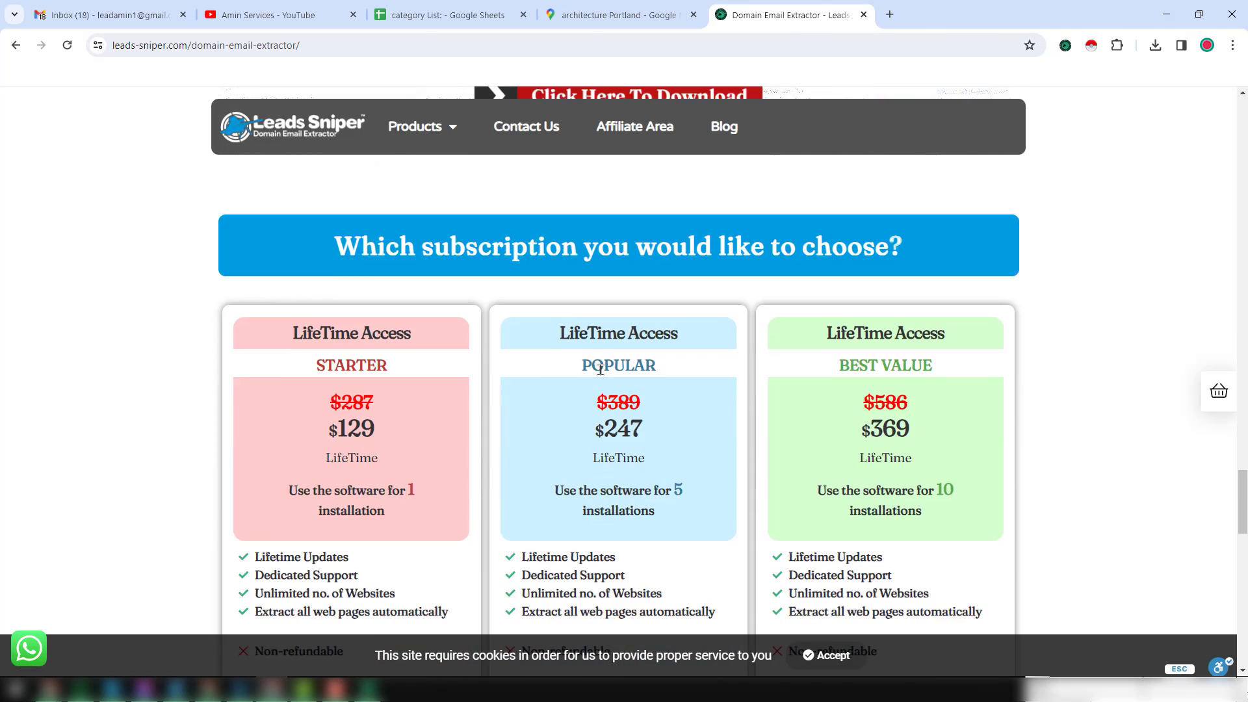
scroll(600, 365, "down", 3)
scroll(601, 364, "down", 4)
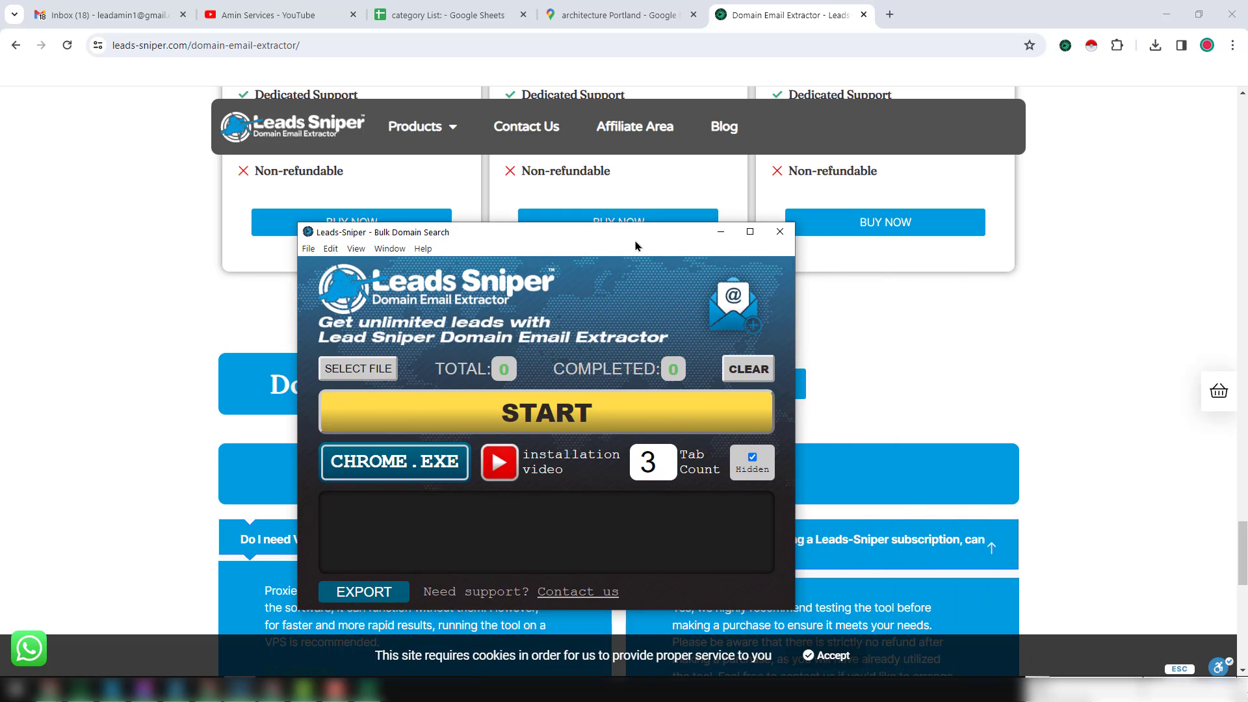
Step: Maximize the Domain Email Extractor app window, then restore it to normal size
left_click(748, 232)
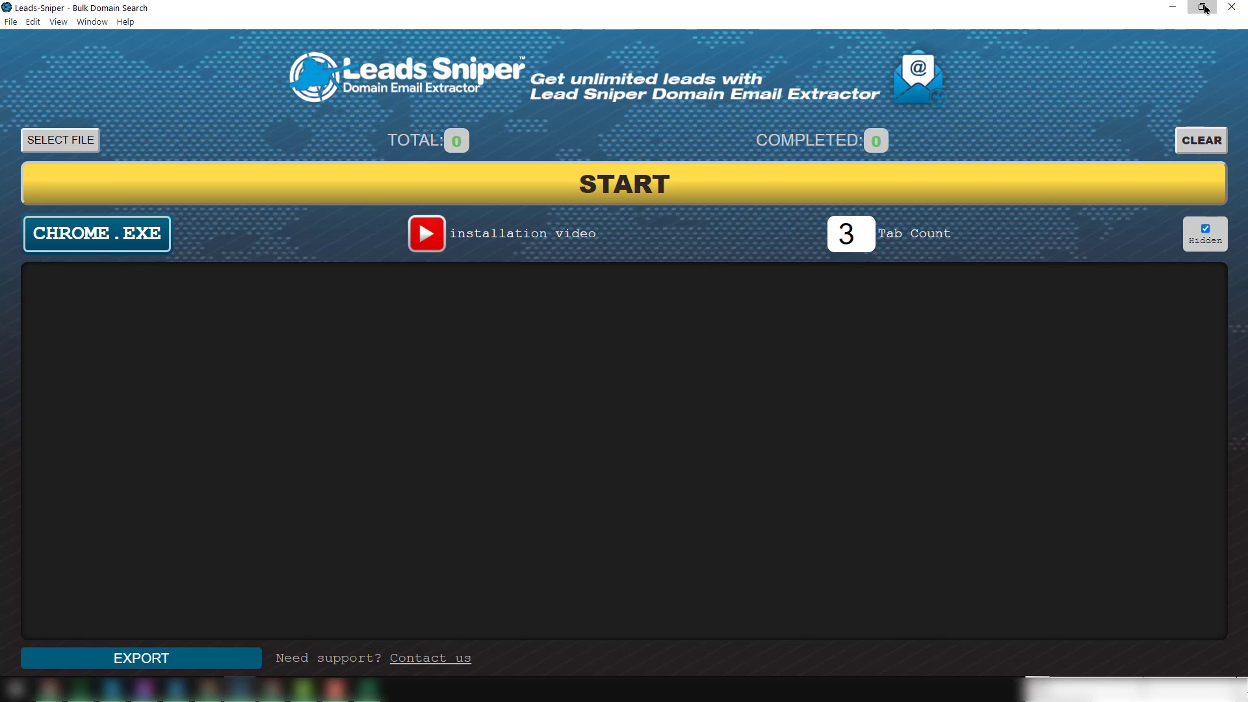
left_click(1201, 7)
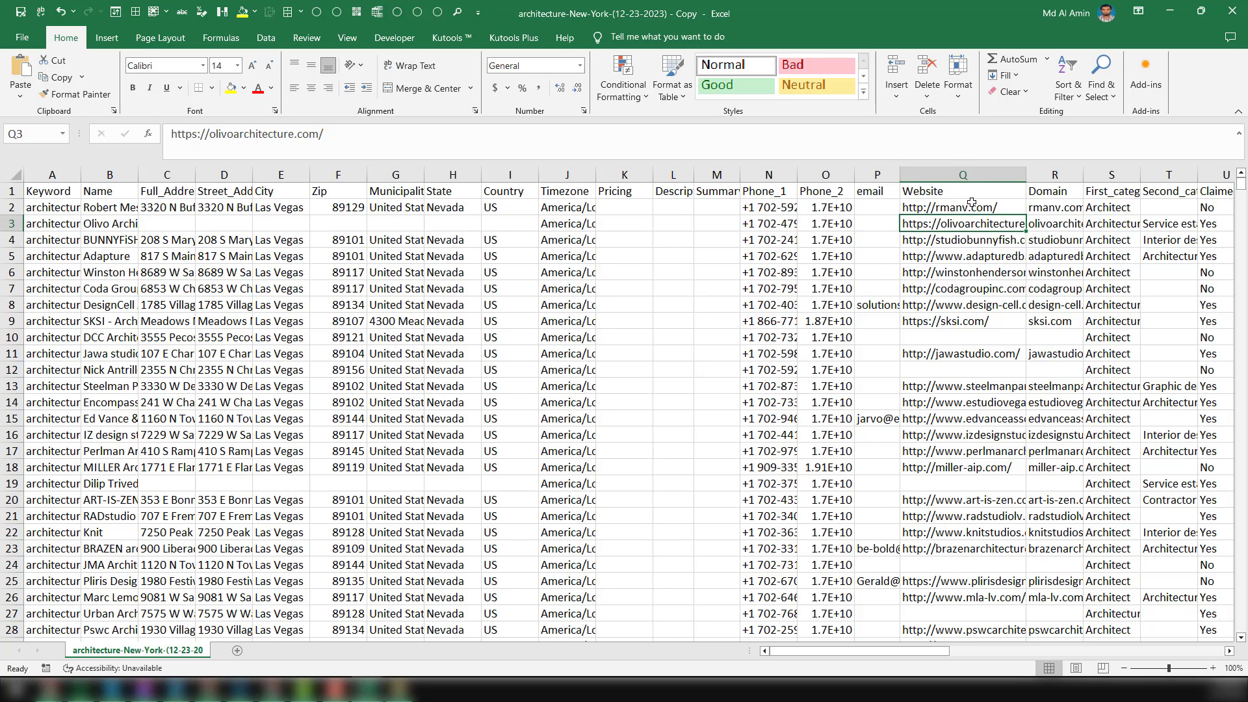
Step: Minimize the '- Copy' workbook, check the Website URL list, and bring up Leads Sniper
left_click(1170, 13)
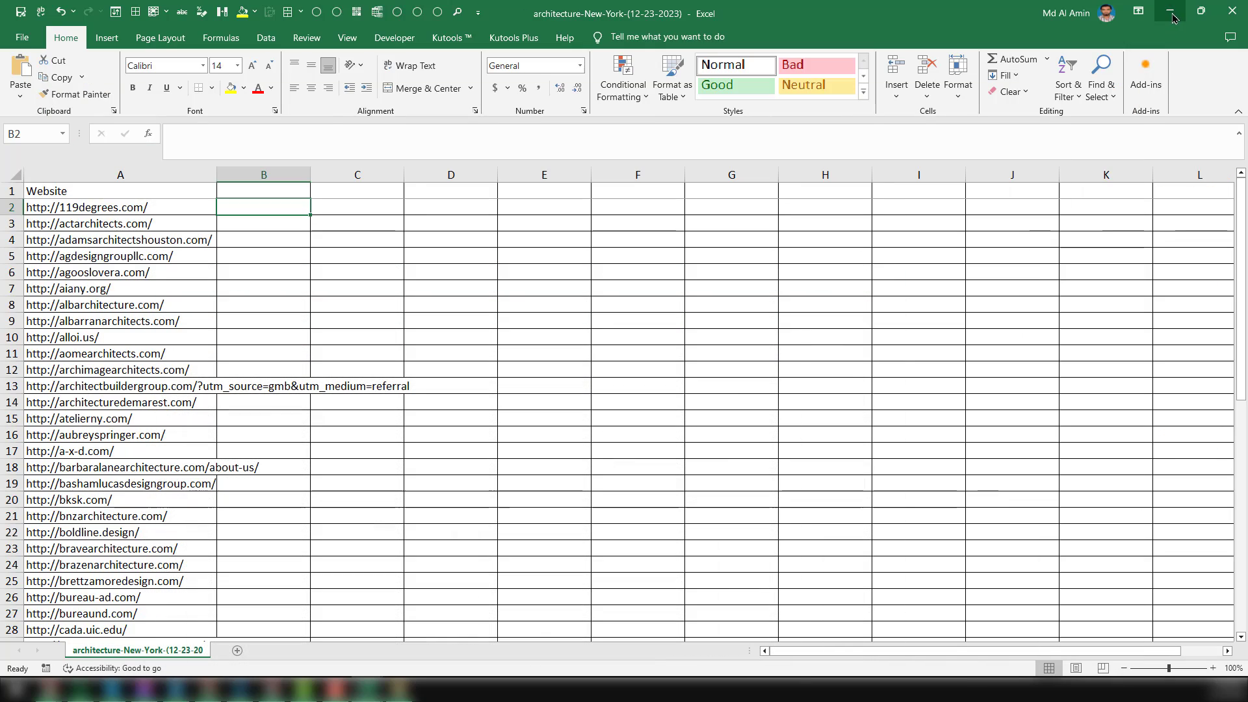
left_click(187, 210)
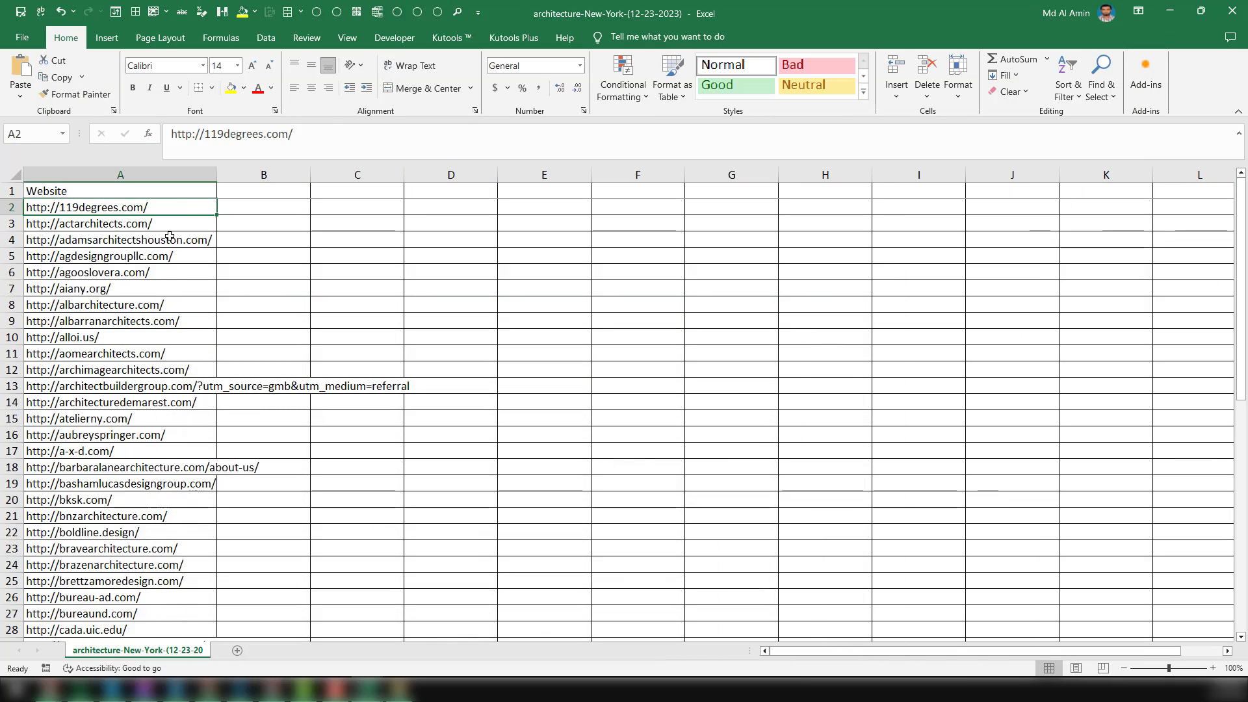
scroll(155, 319, "down", 5)
scroll(156, 305, "up", 5)
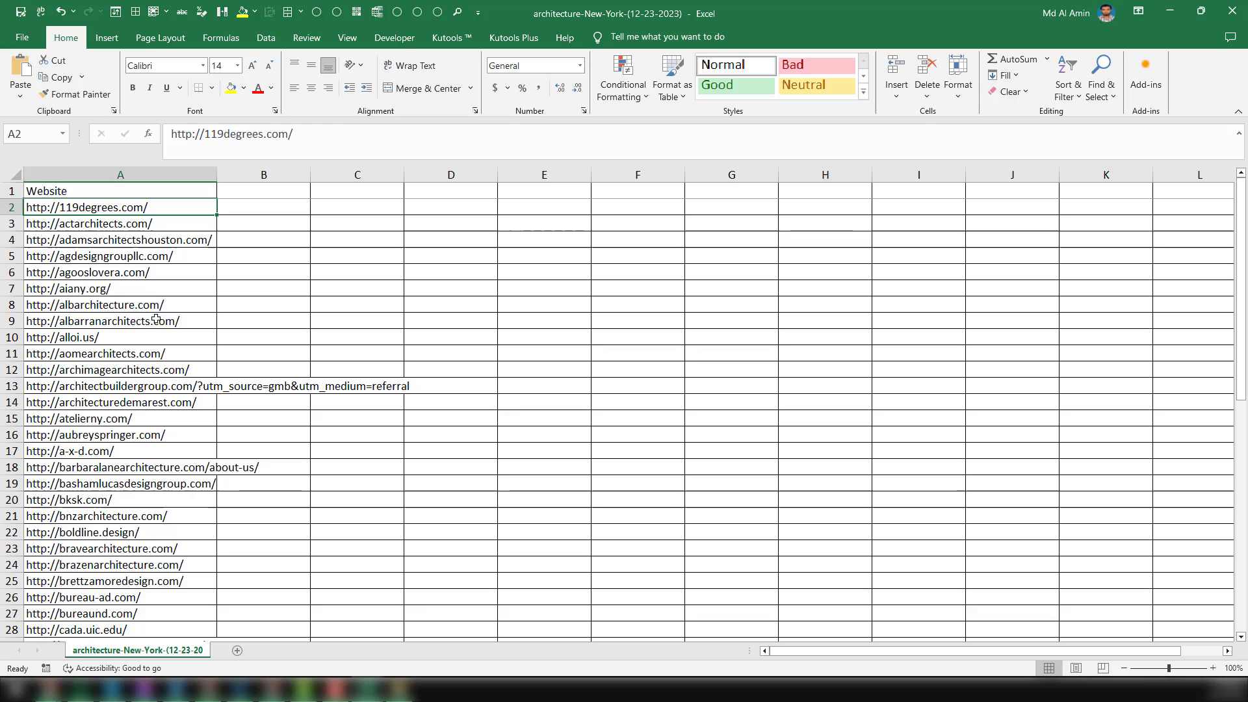
left_click(157, 274)
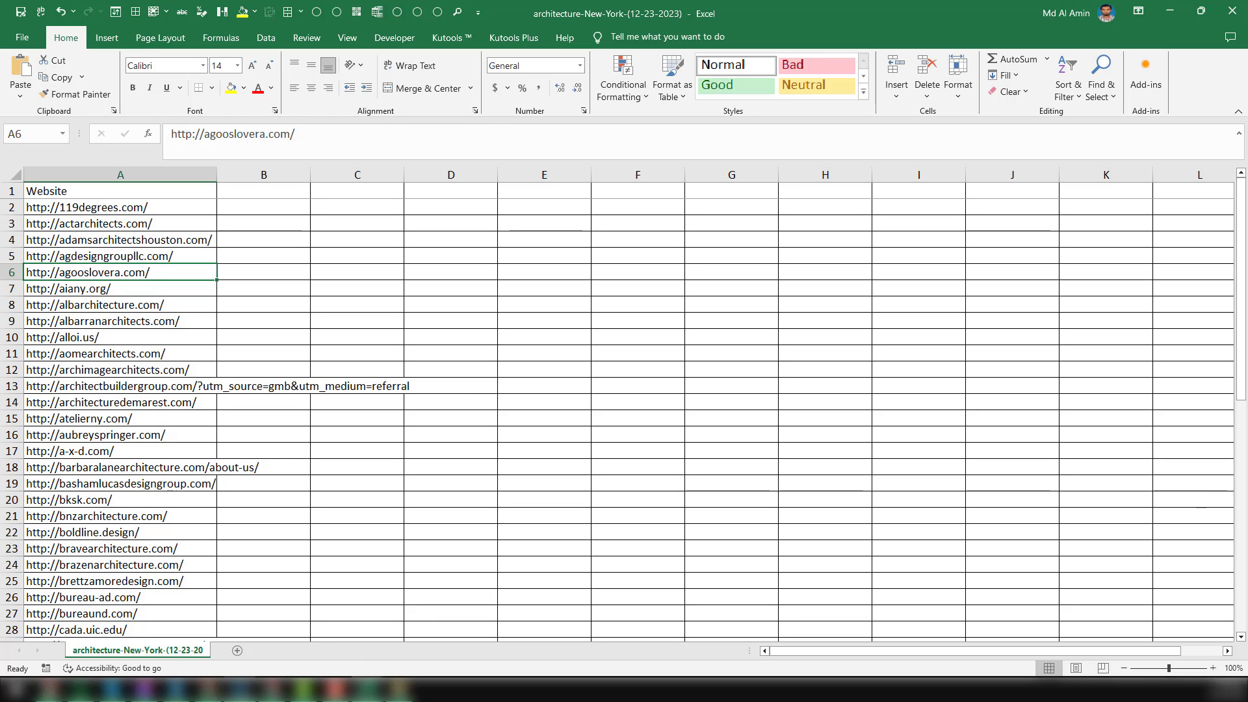
left_click(240, 546)
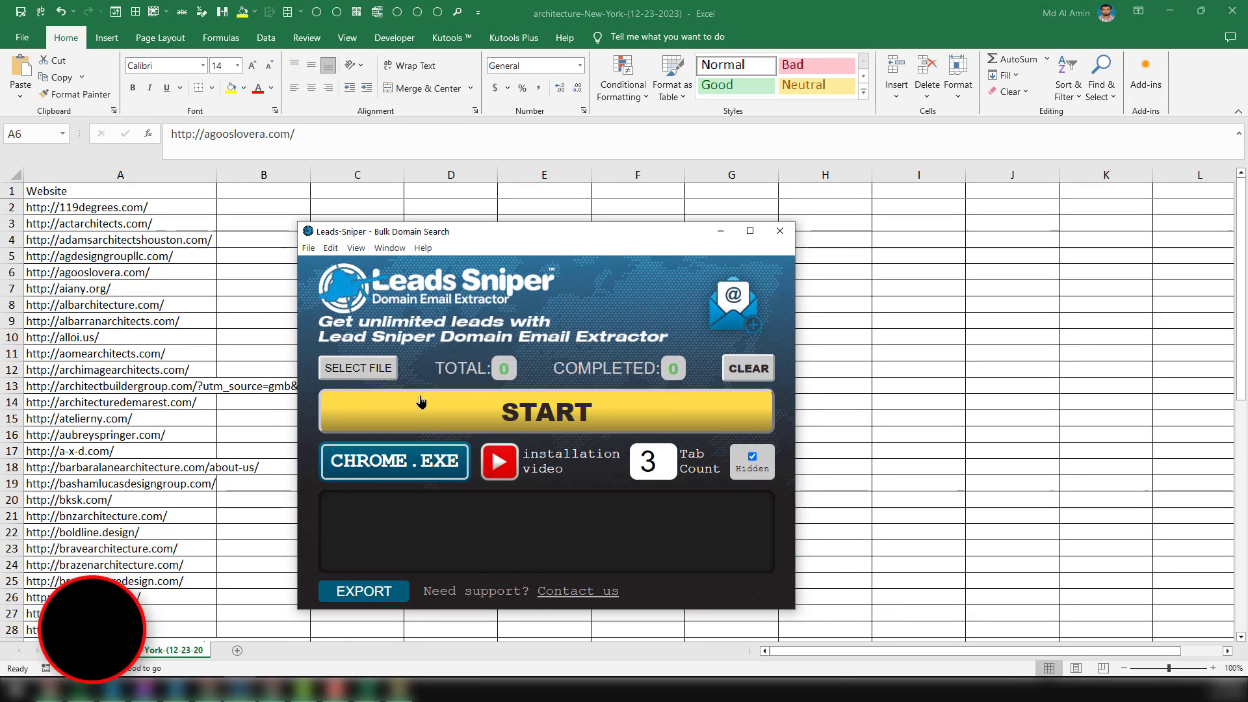
Step: Load architecture-New-York-(12-23-2023).xlsx from Downloads, queuing 55 websites
left_click(385, 375)
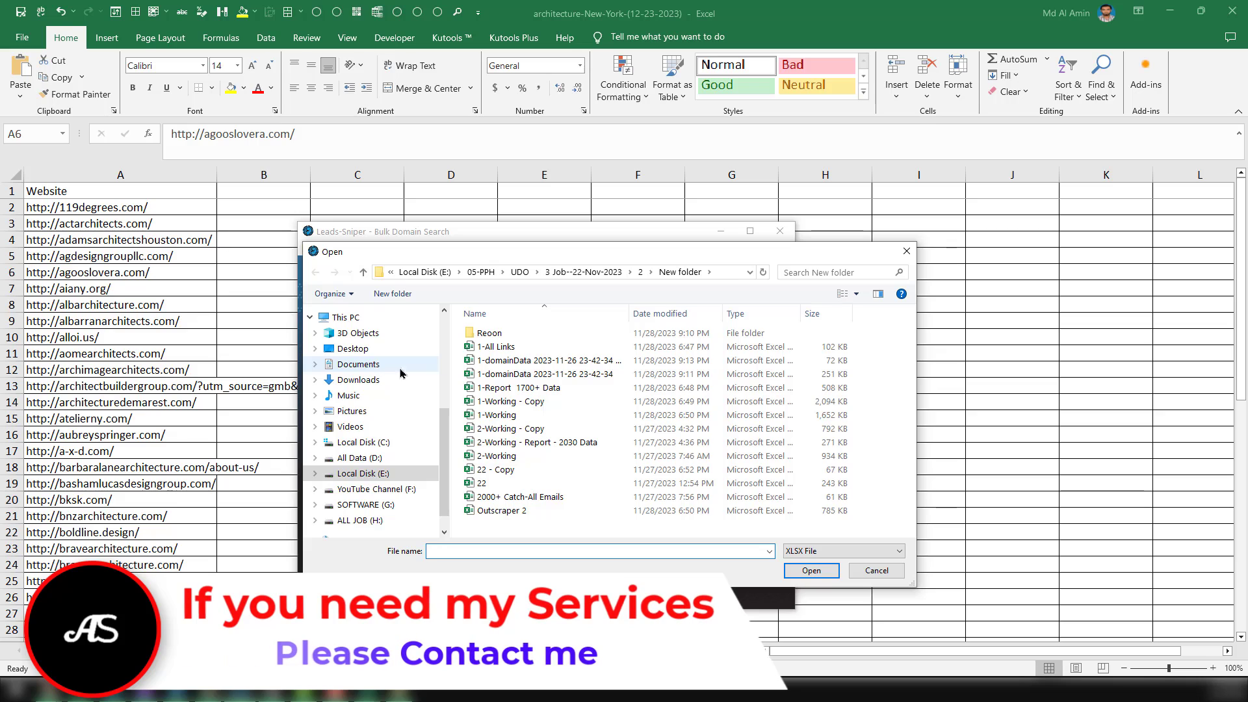
left_click(360, 379)
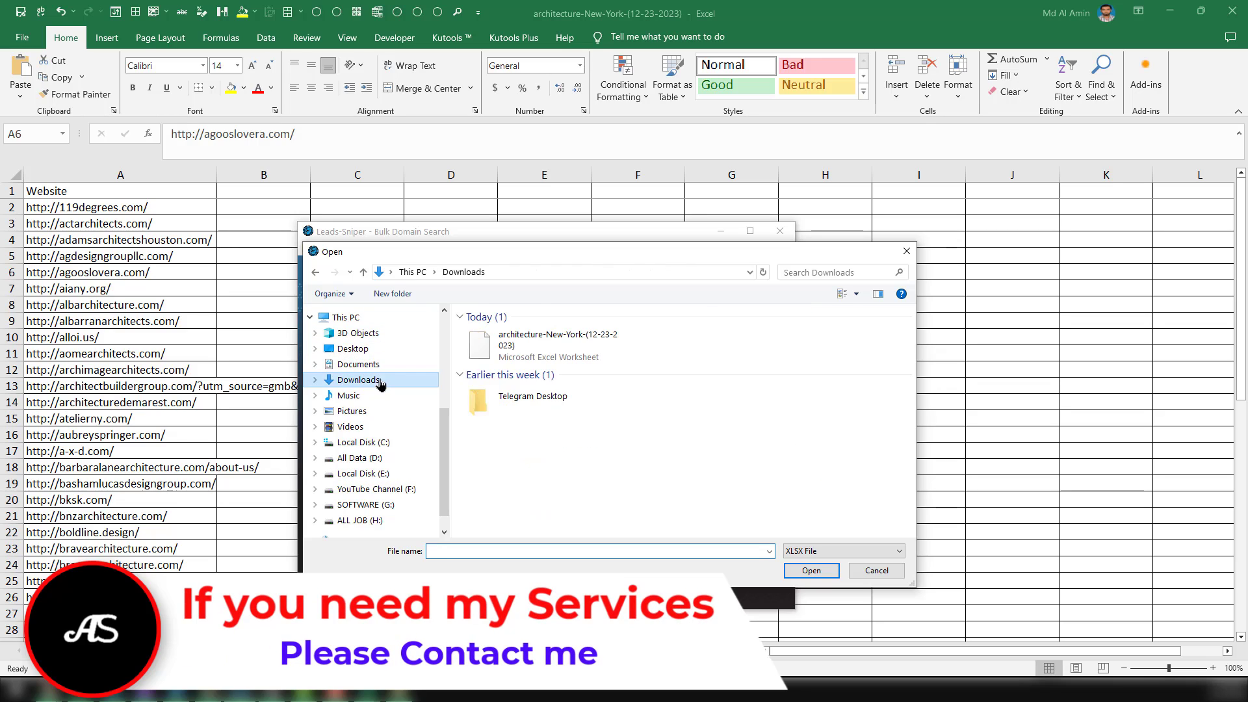
left_click(598, 353)
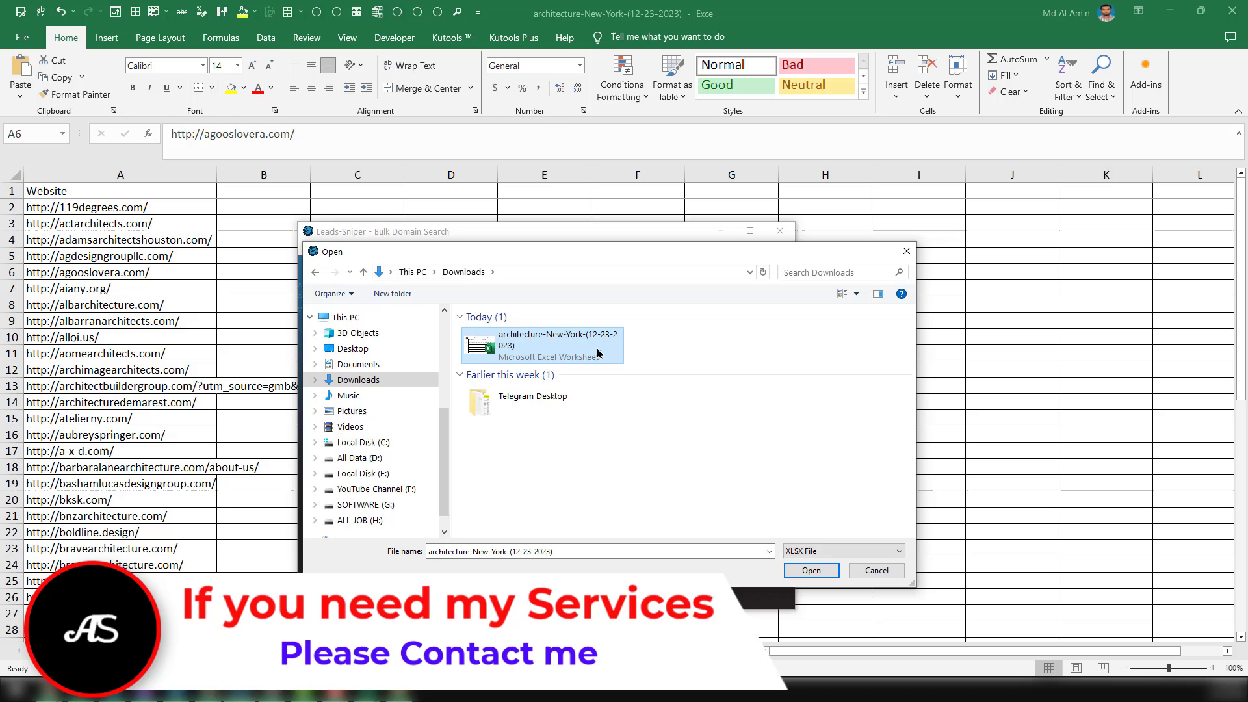
left_click(826, 575)
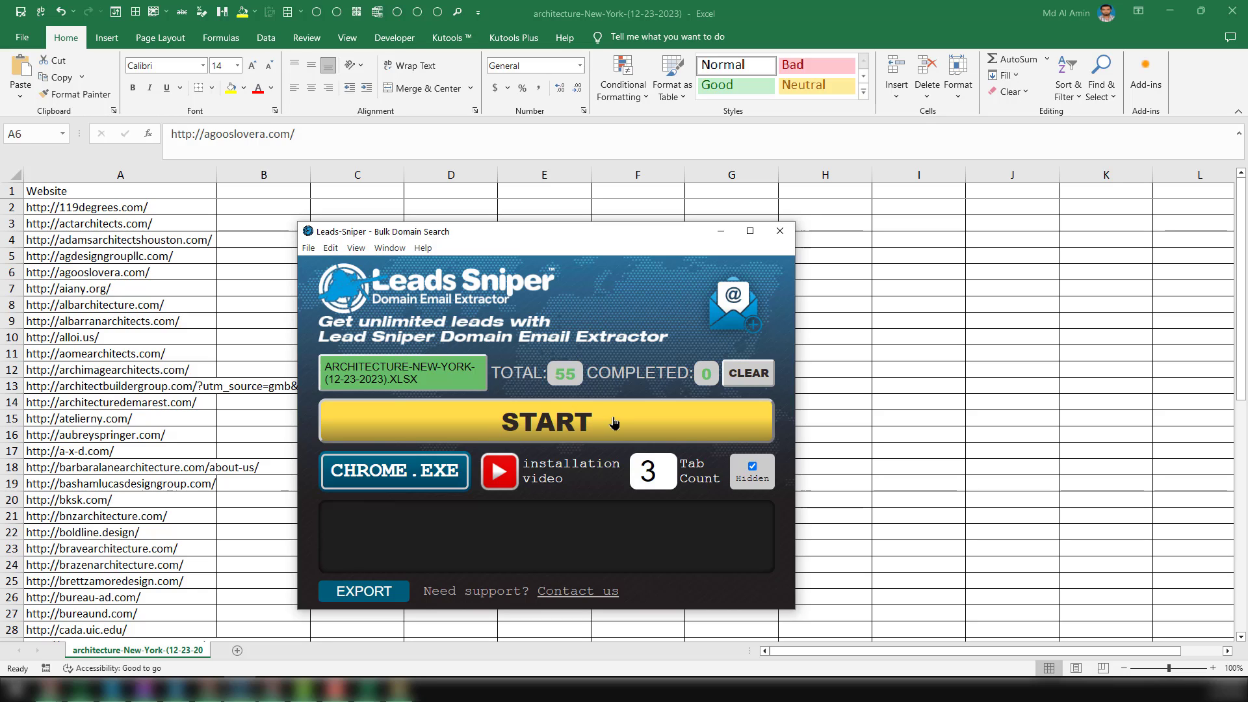
Step: Start the Bulk Domain Search extraction and stop it at 18 of 55 sites
left_click(575, 427)
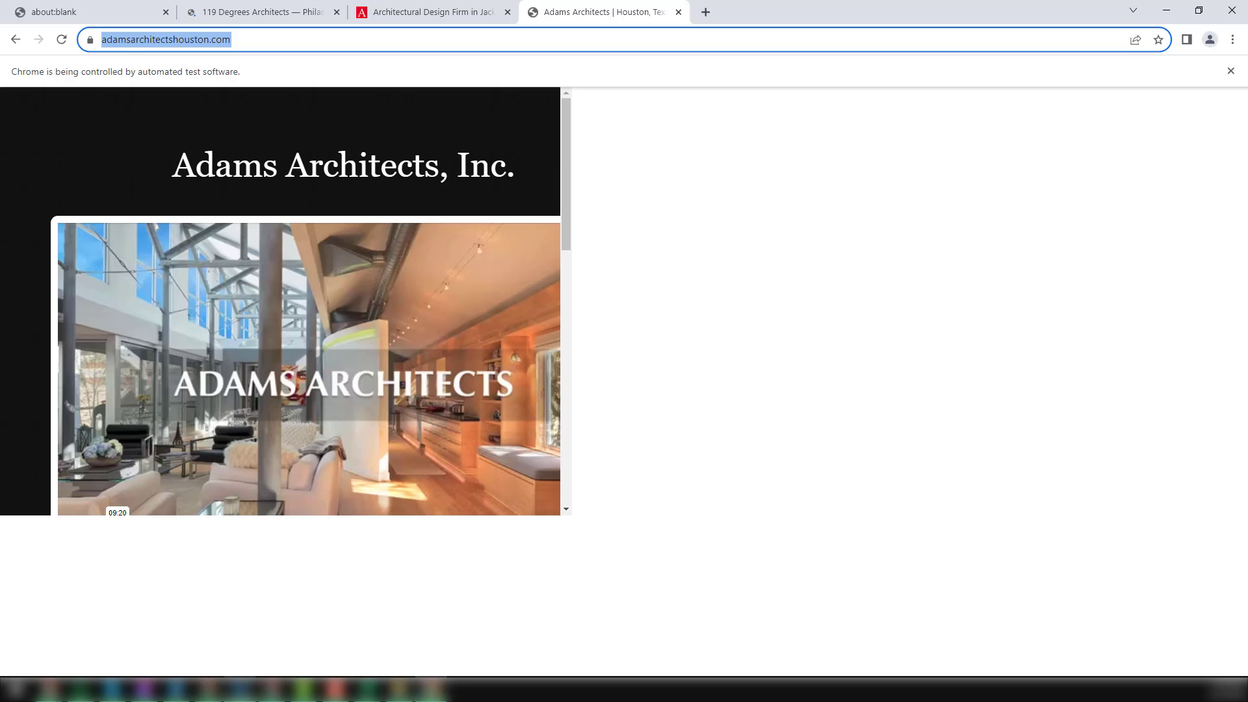
left_click(240, 623)
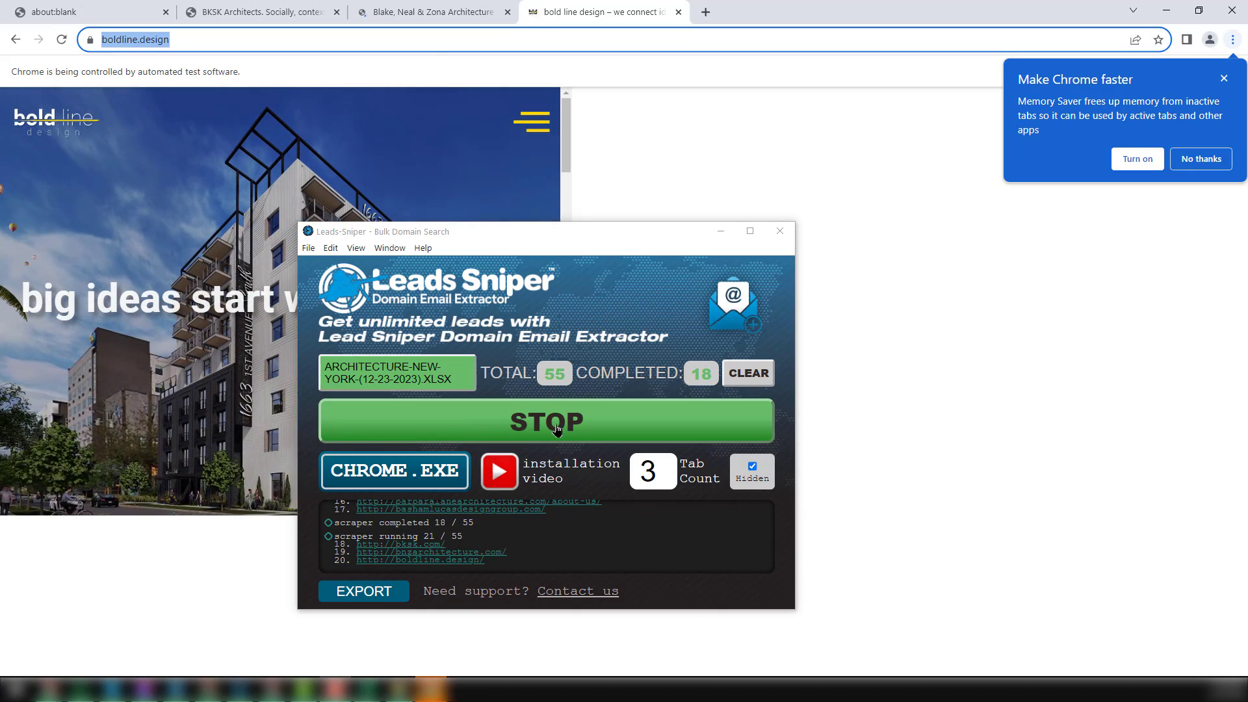
left_click(570, 430)
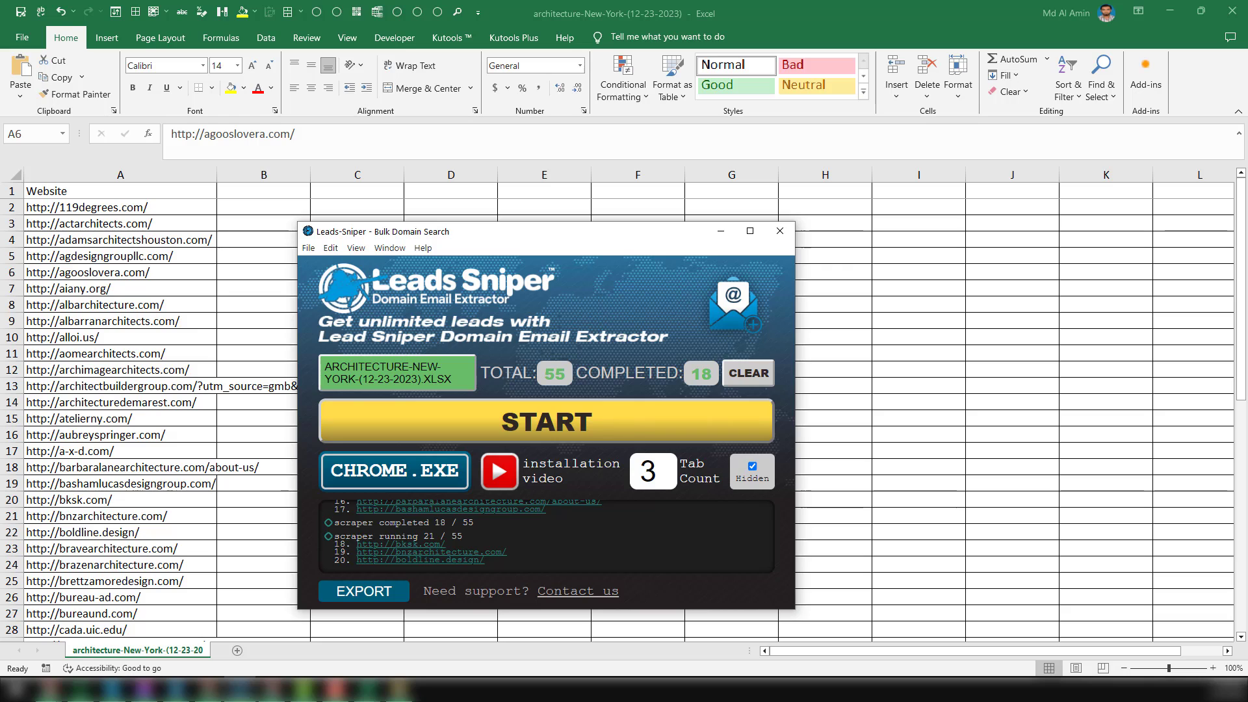
left_click(375, 595)
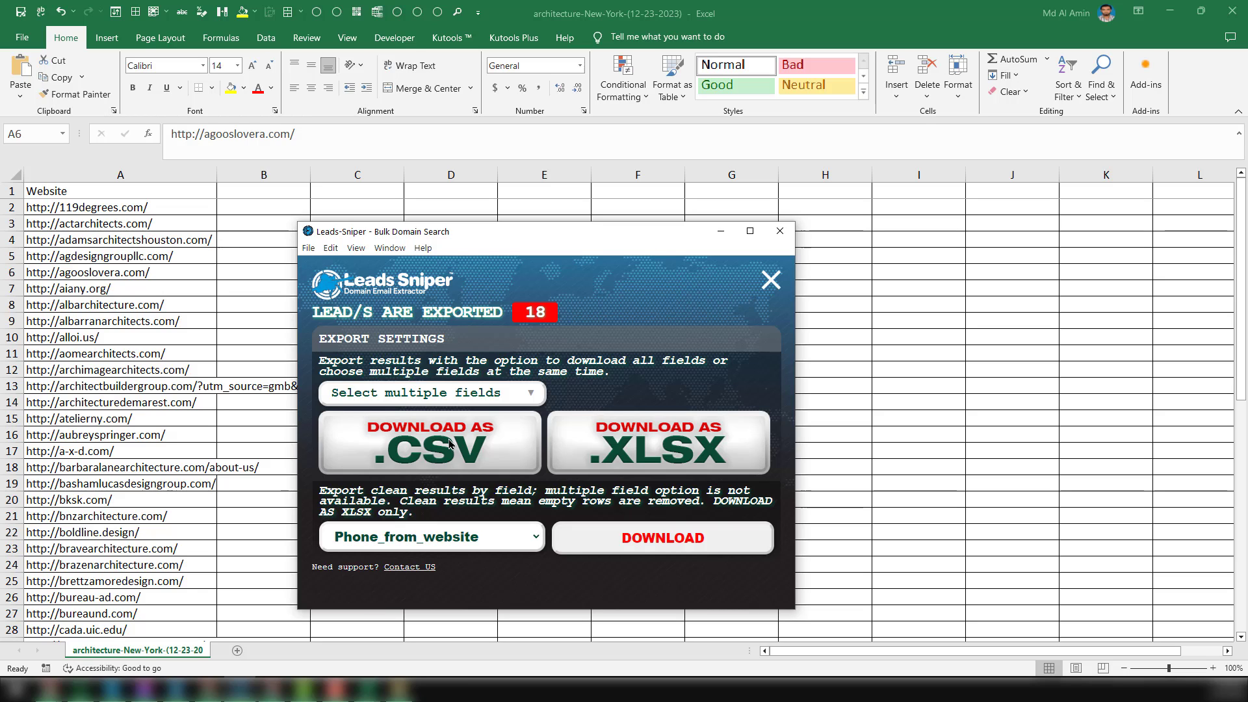
left_click(450, 452)
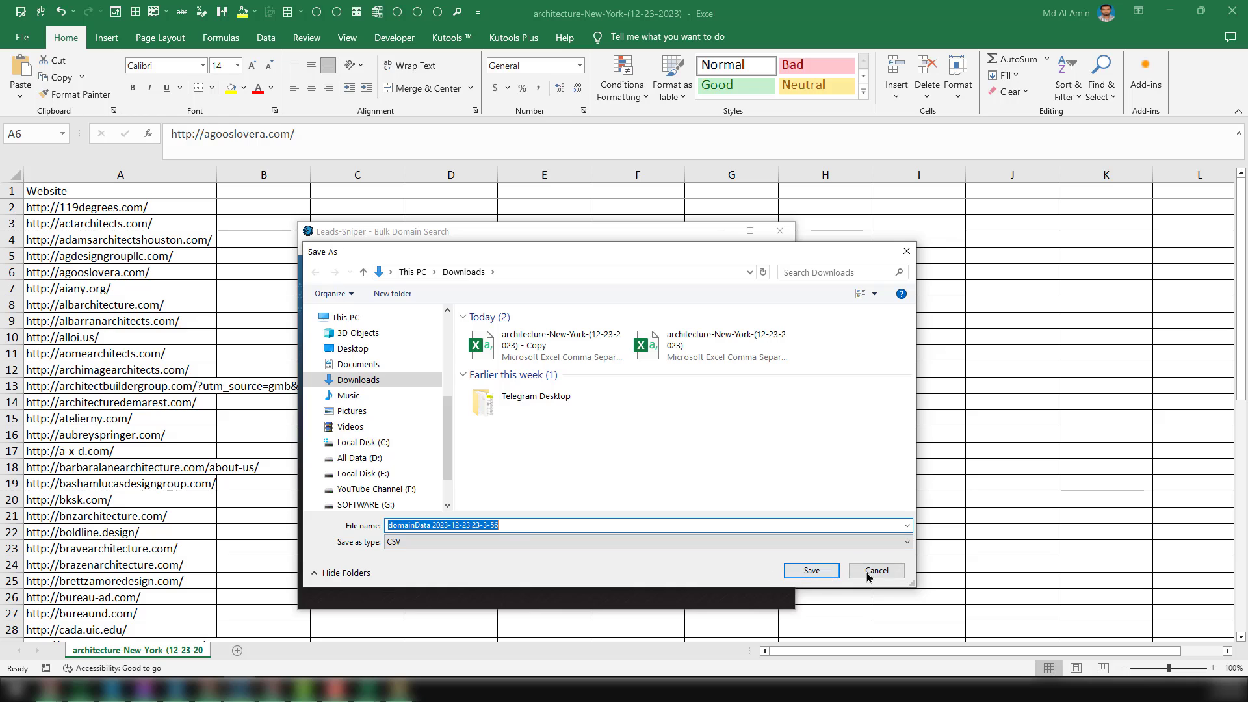
left_click(824, 572)
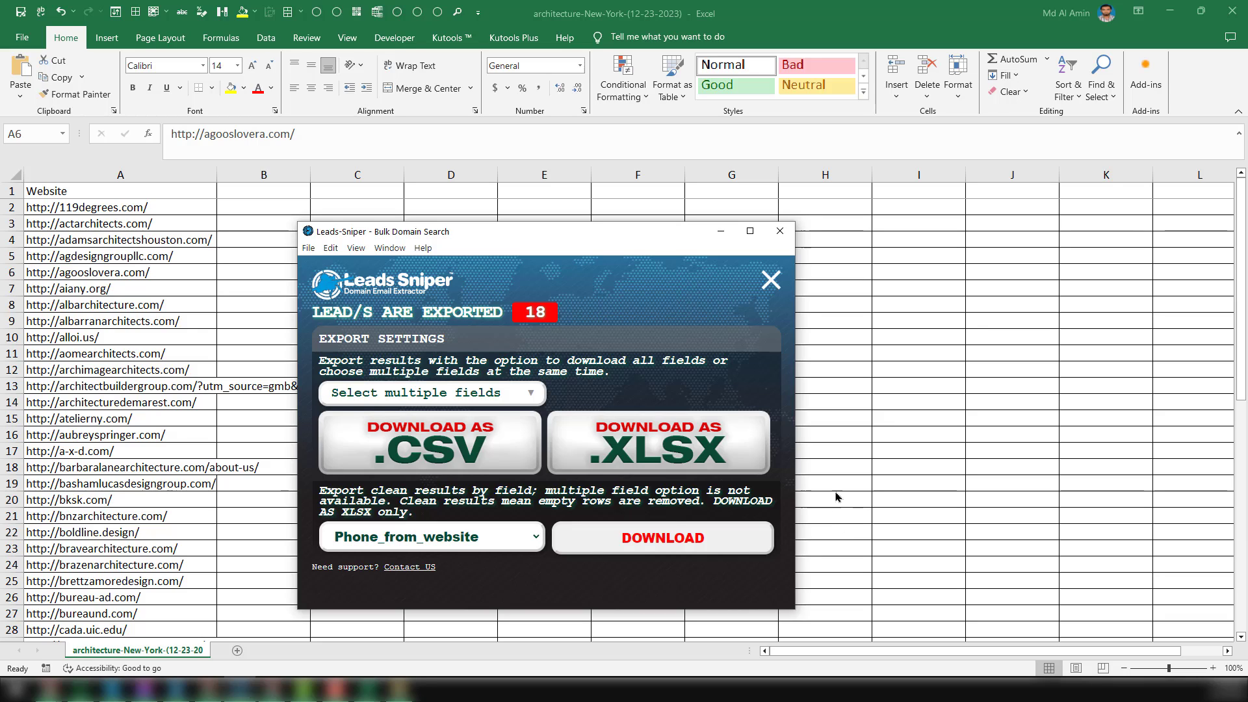
left_click(877, 411)
left_click(658, 311)
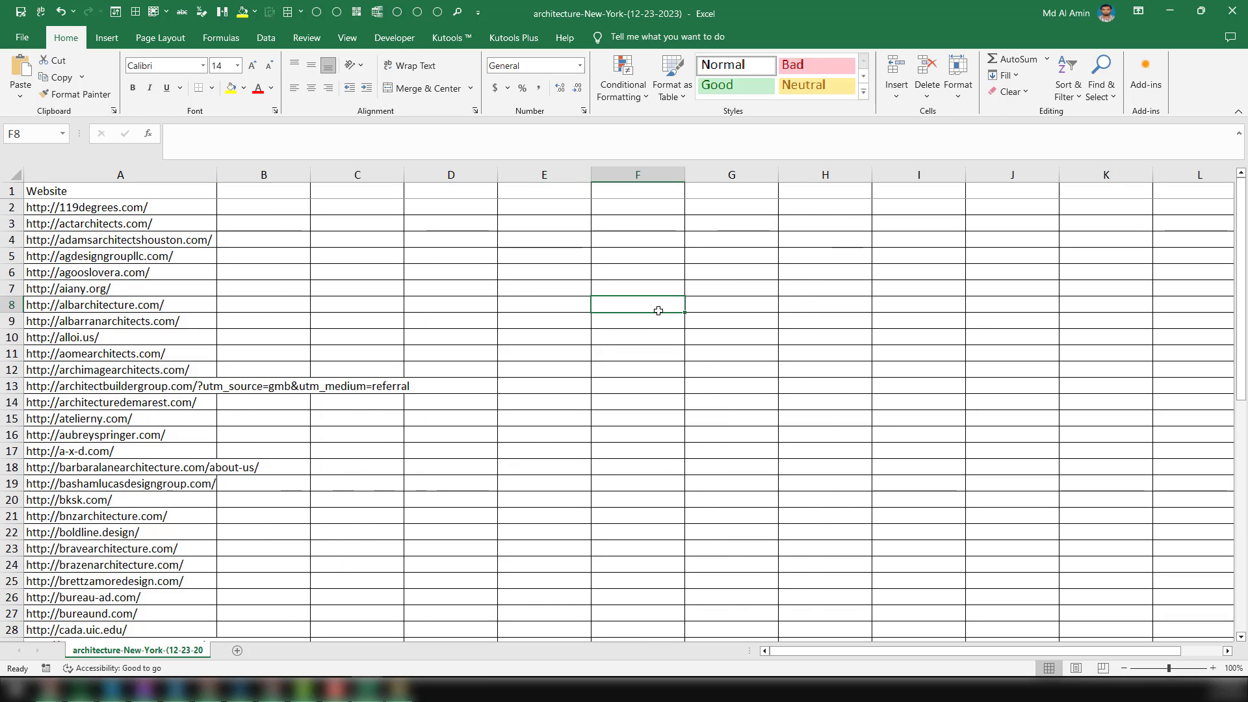
left_click(1232, 11)
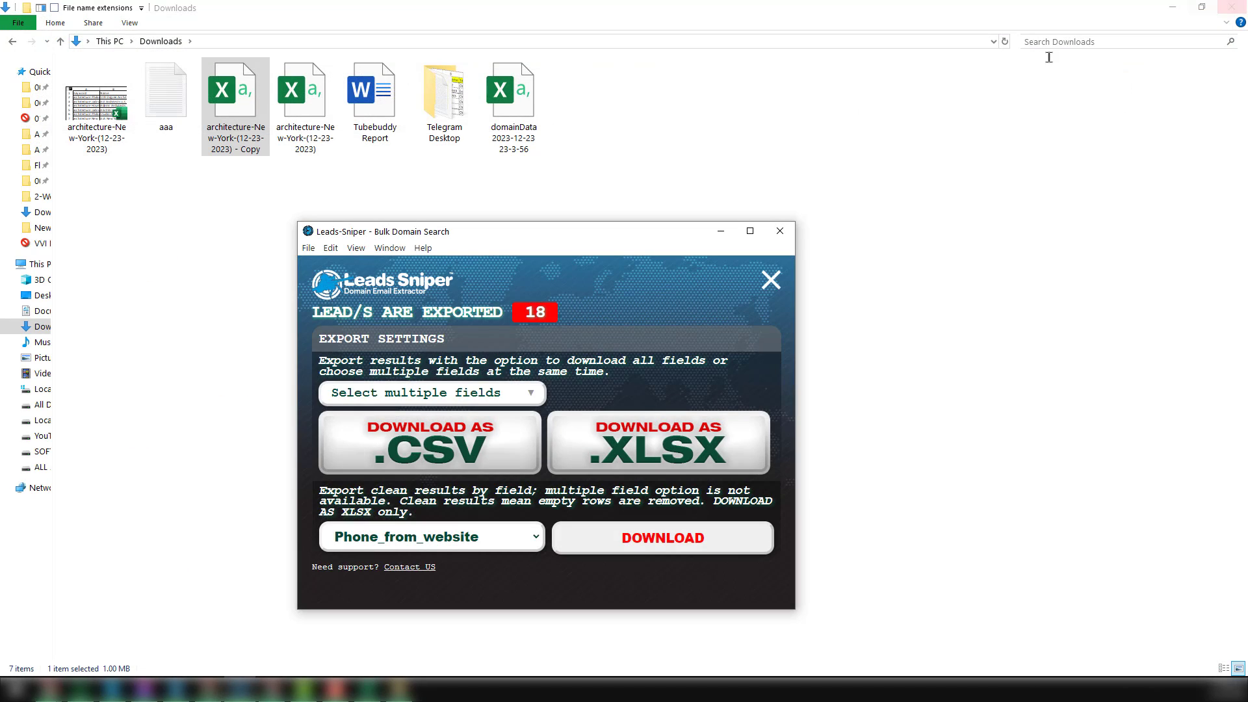
left_click(193, 226)
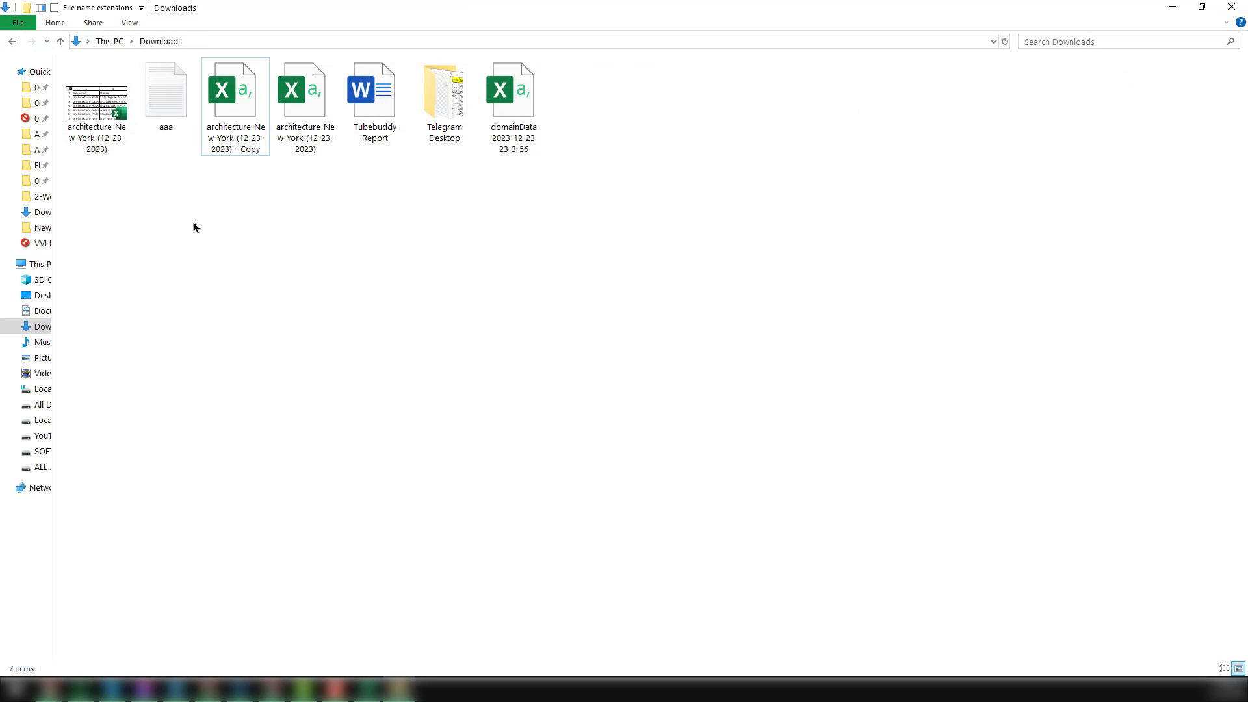
right_click(193, 227)
left_click(243, 278)
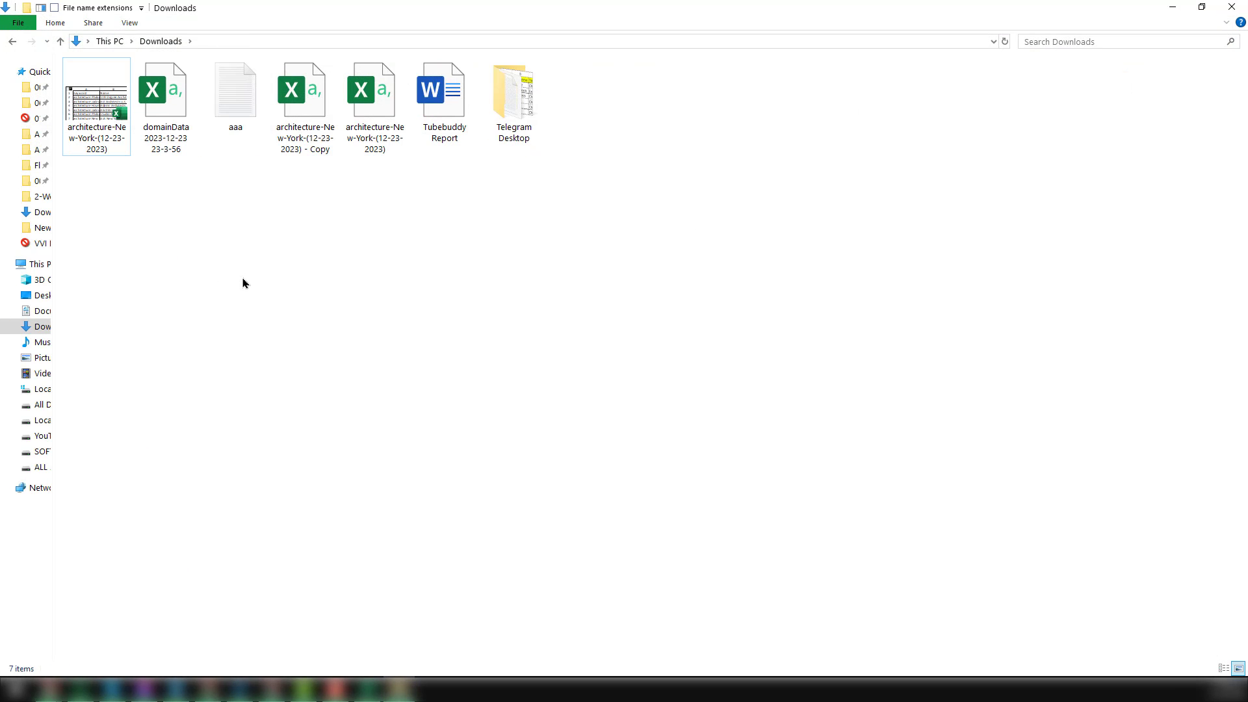
double_click(182, 135)
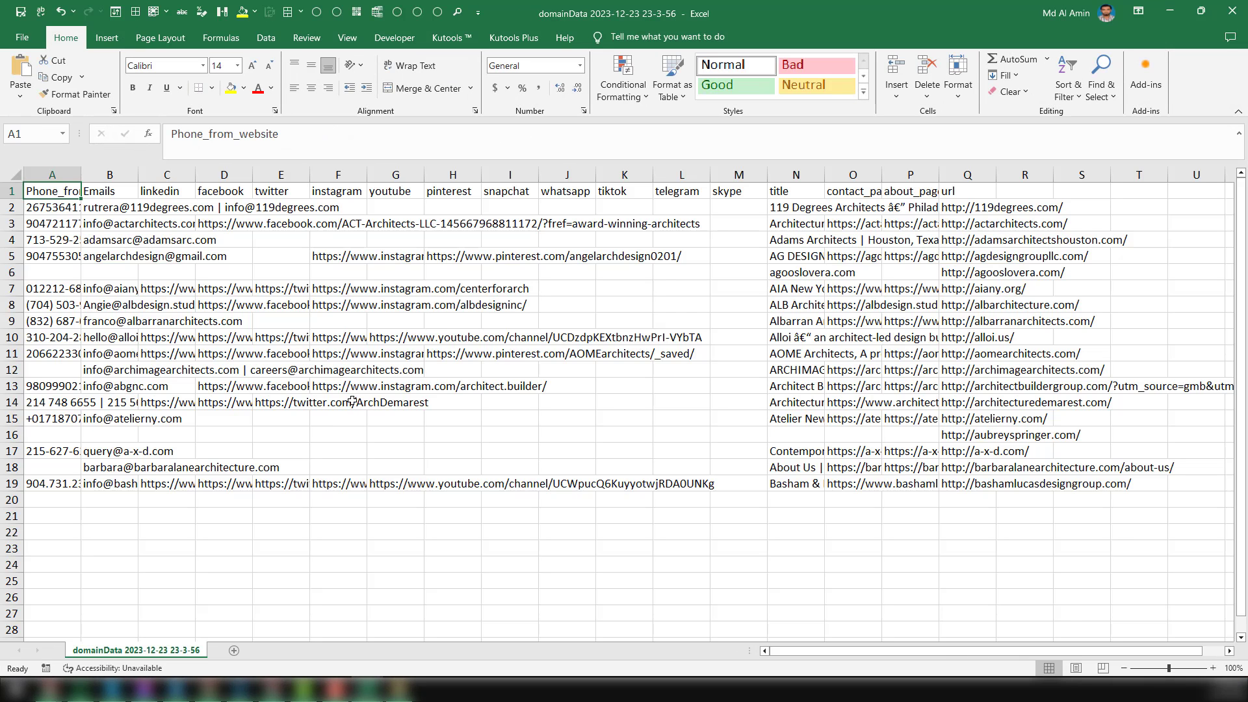
Step: AutoFit every column width of the domainData sheet to its contents
left_click(97, 191)
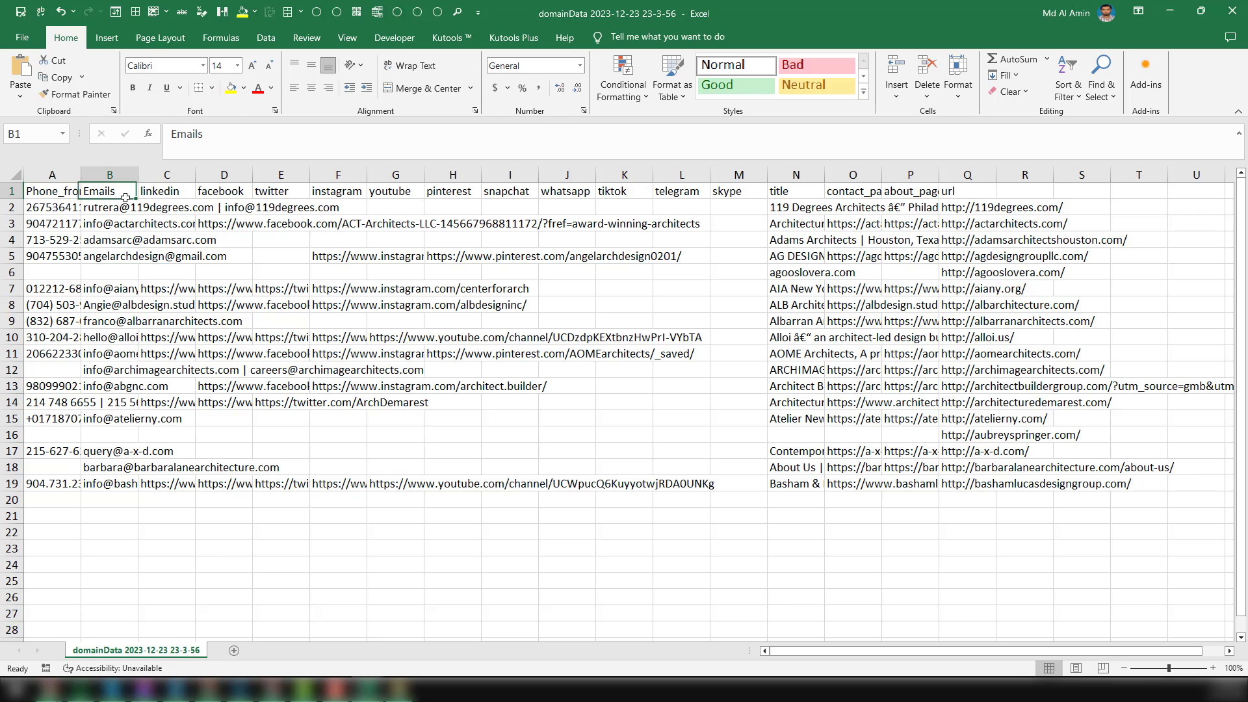
left_click(14, 173)
left_click(135, 12)
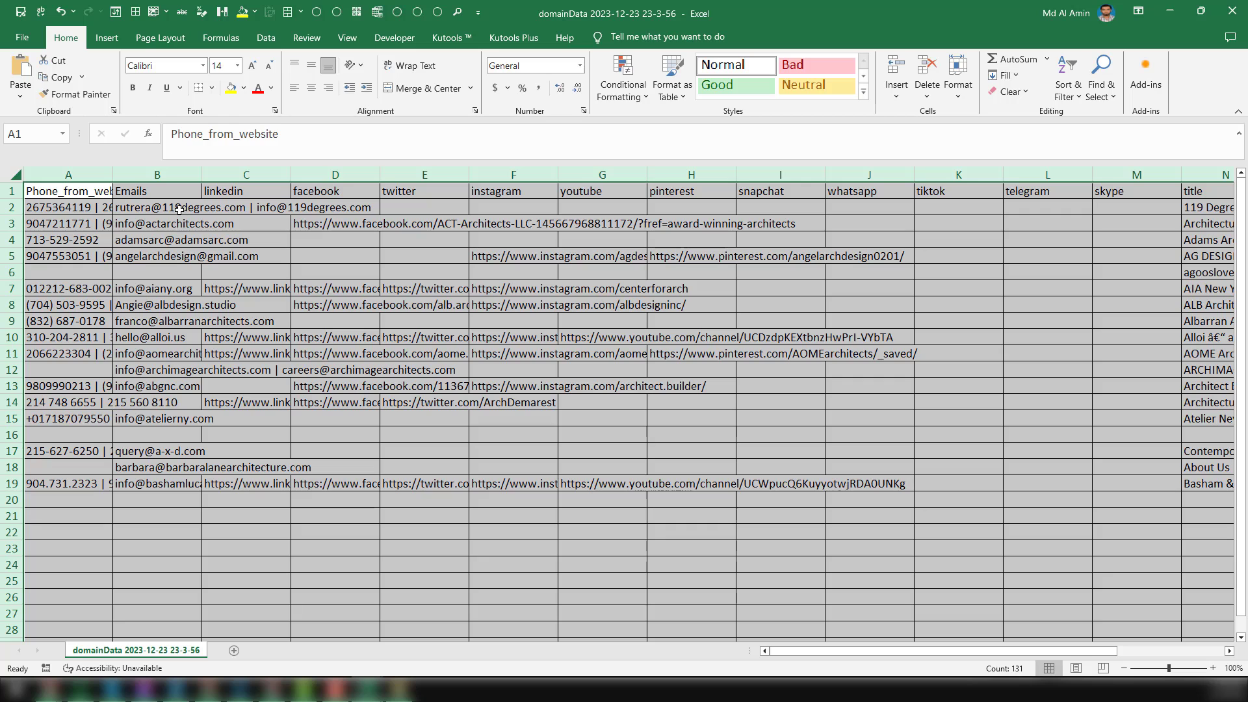
left_click(179, 209)
Step: Review the linkedin, snapchat, whatsapp and url columns, then return to cell A1
left_click(237, 210)
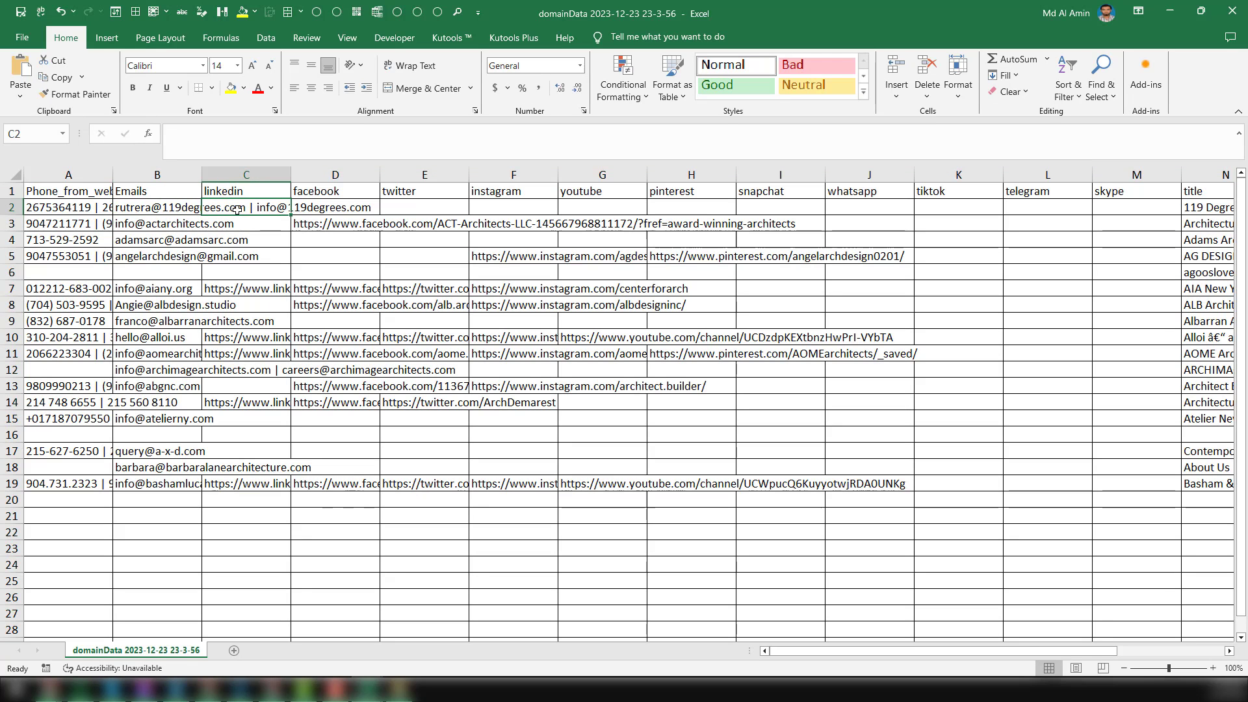
left_click(822, 190)
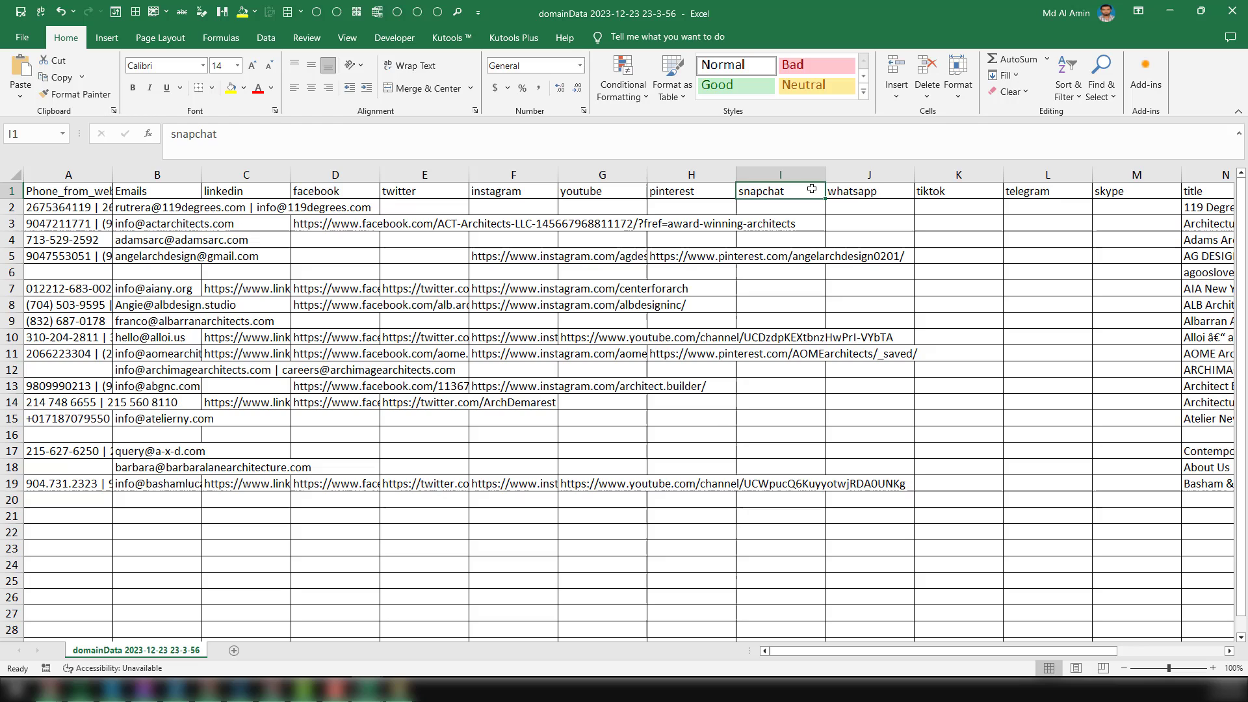
left_click(878, 190)
key("Right")
key("Right")
key("Right")
key("Right")
key("Right")
key("Right")
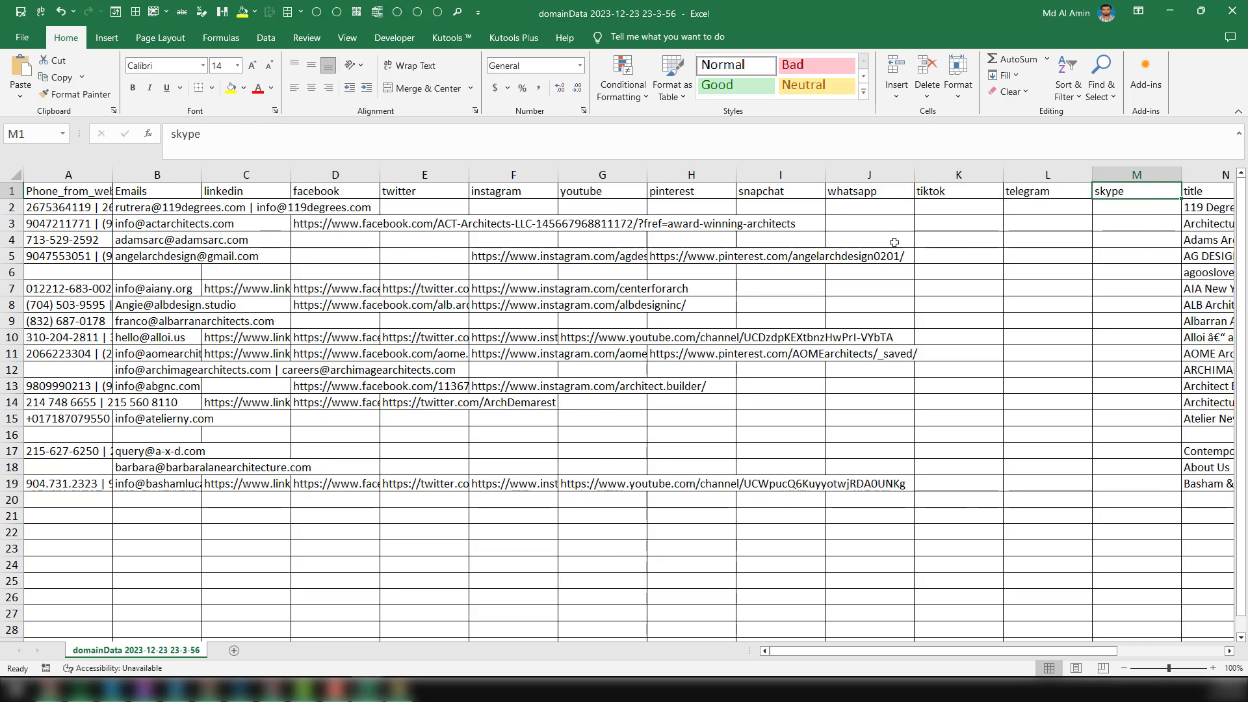
key("Right")
key("Right")
key("Right")
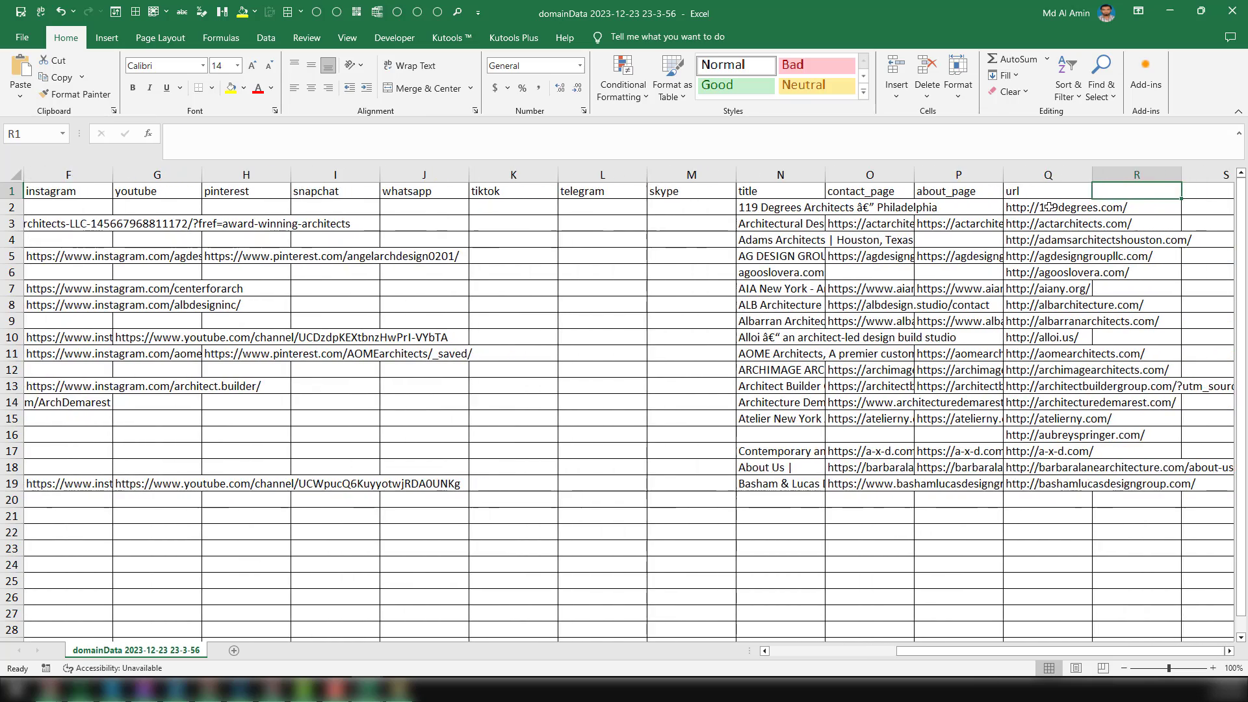
left_click(985, 193)
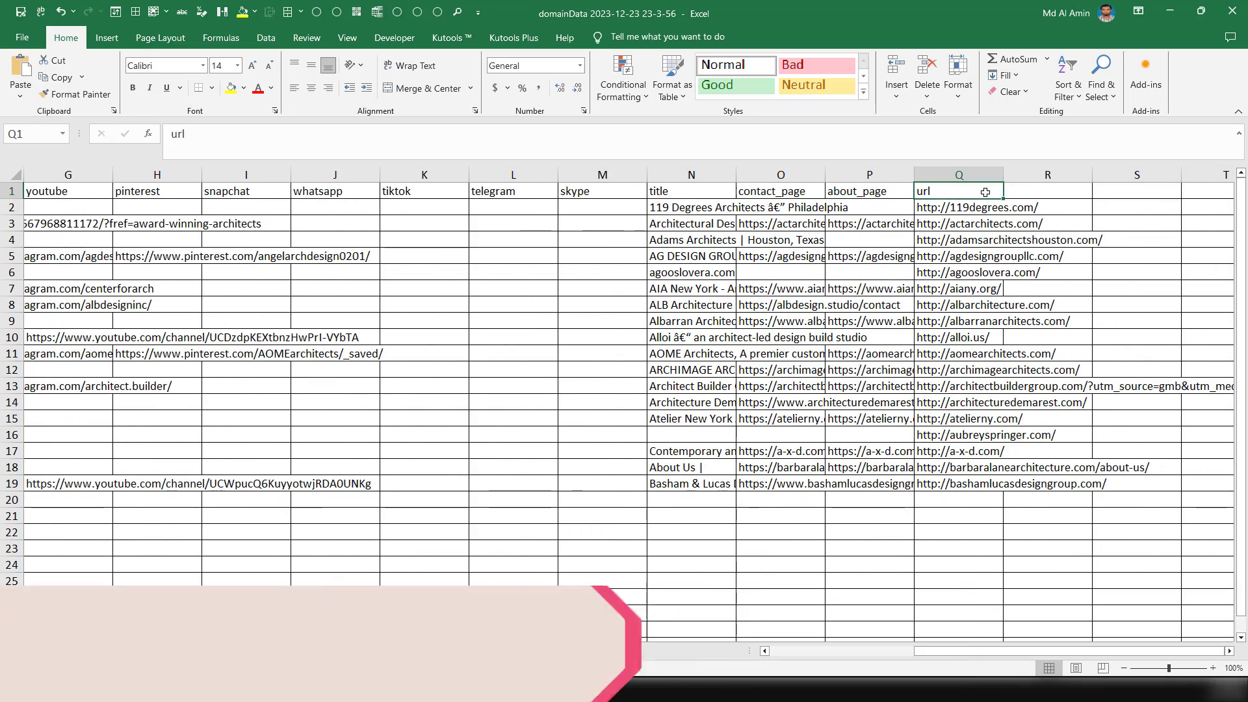
key("Left")
key("ctrl+Home")
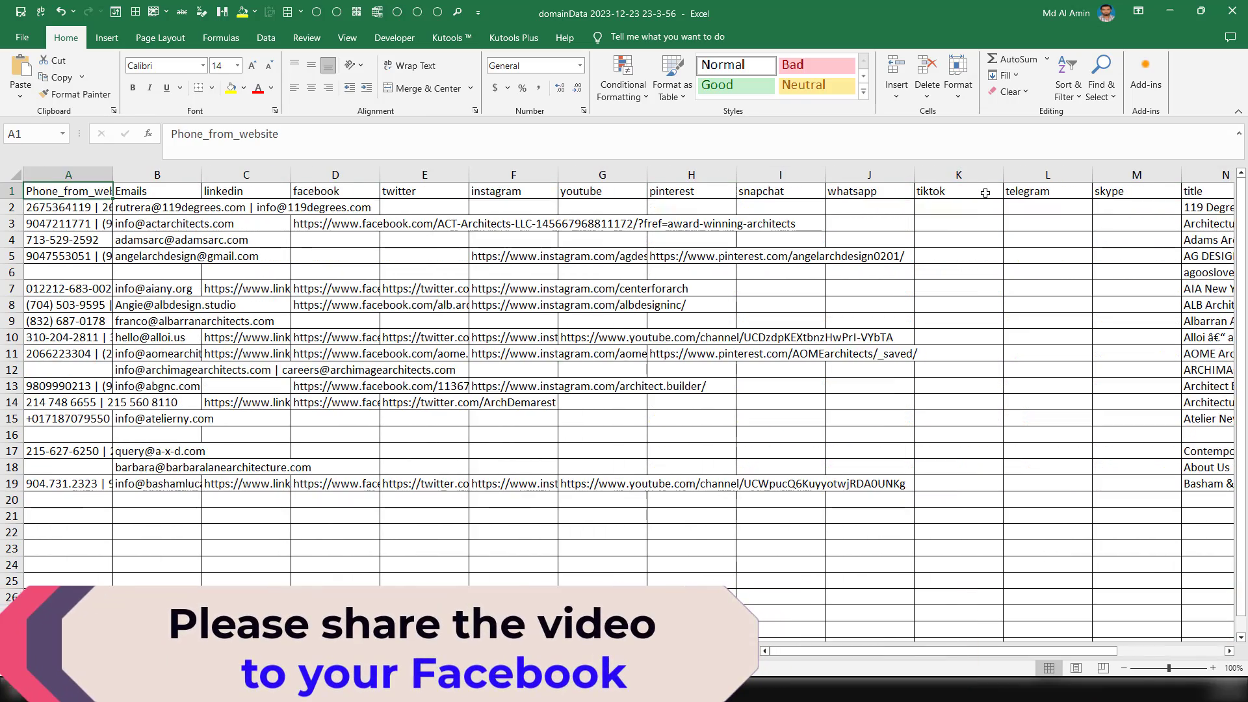